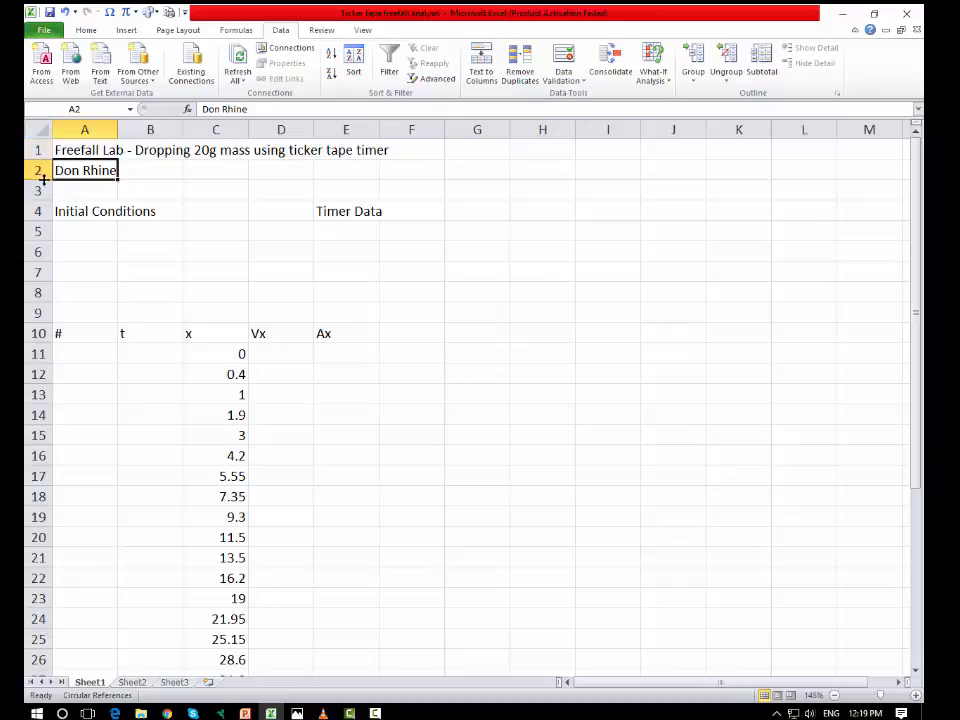
left_click(82, 150)
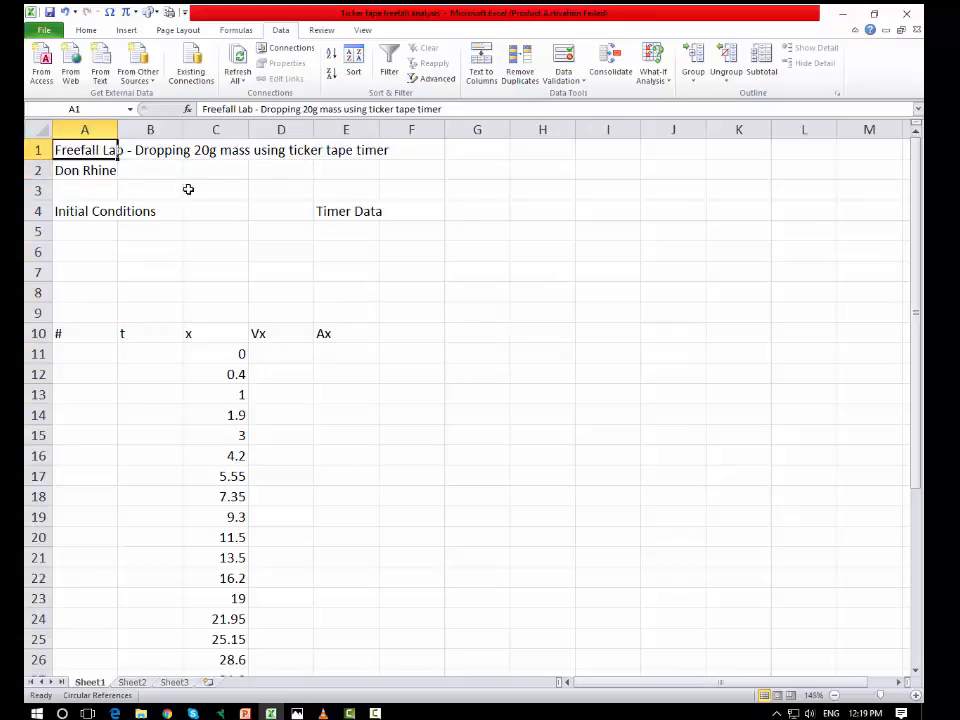
left_click(571, 190)
left_click(88, 150)
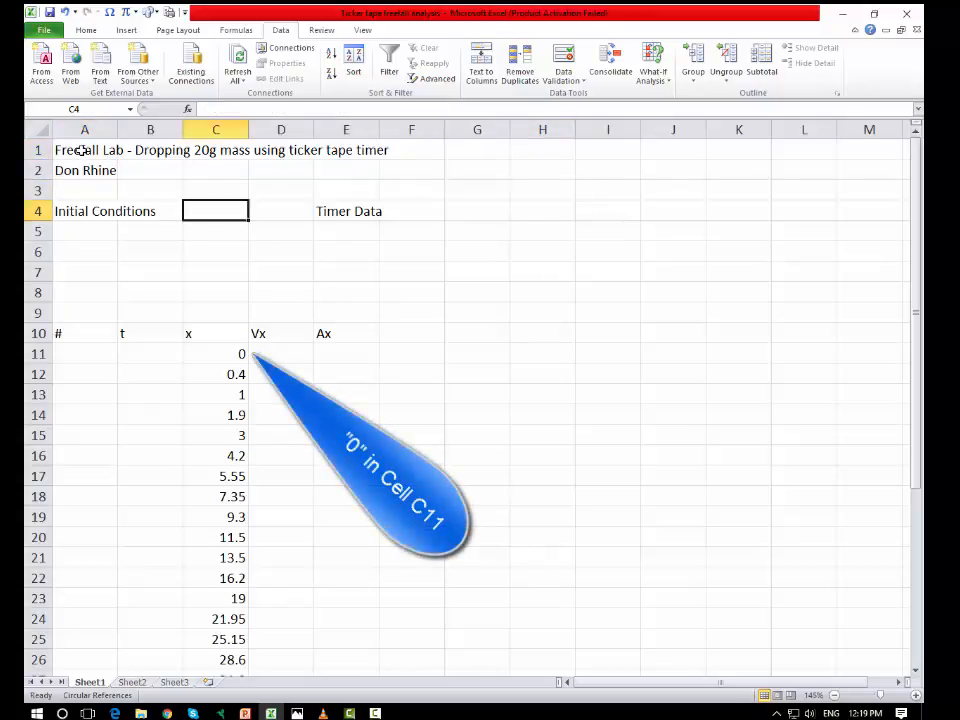
left_click(82, 150)
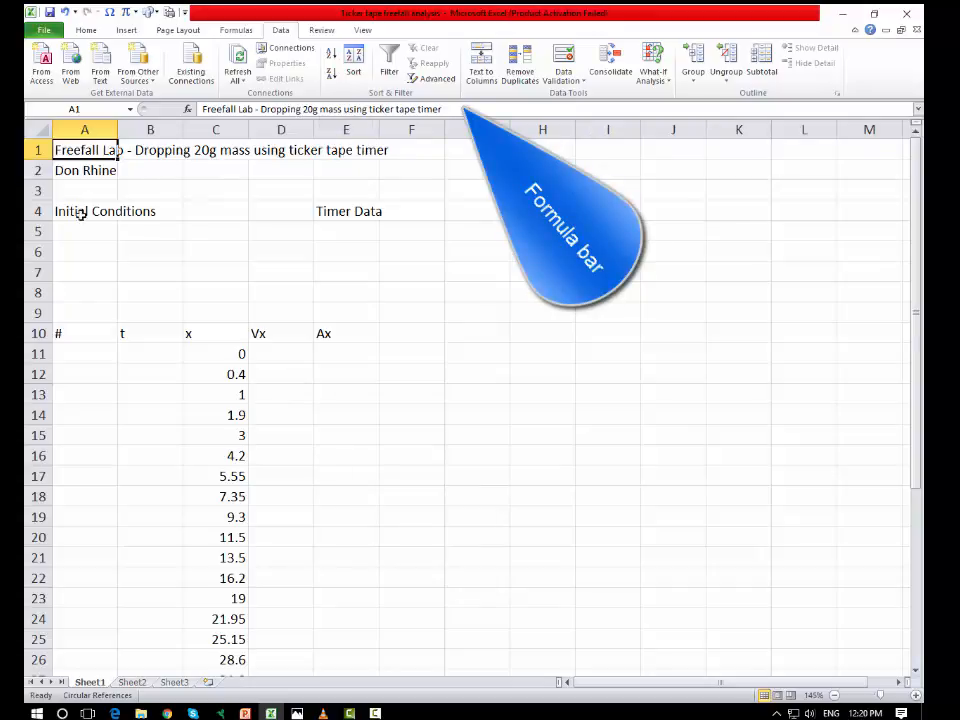
left_click(83, 172)
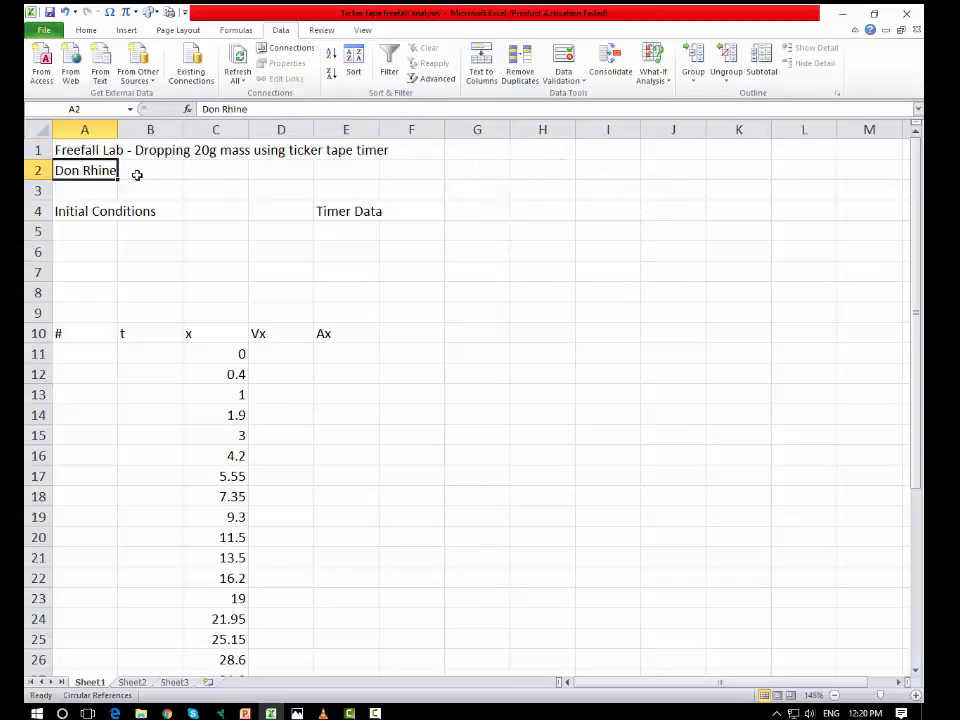
Step: Edit the title in cell A1 in place to add a space between 20 and g
left_click(90, 150)
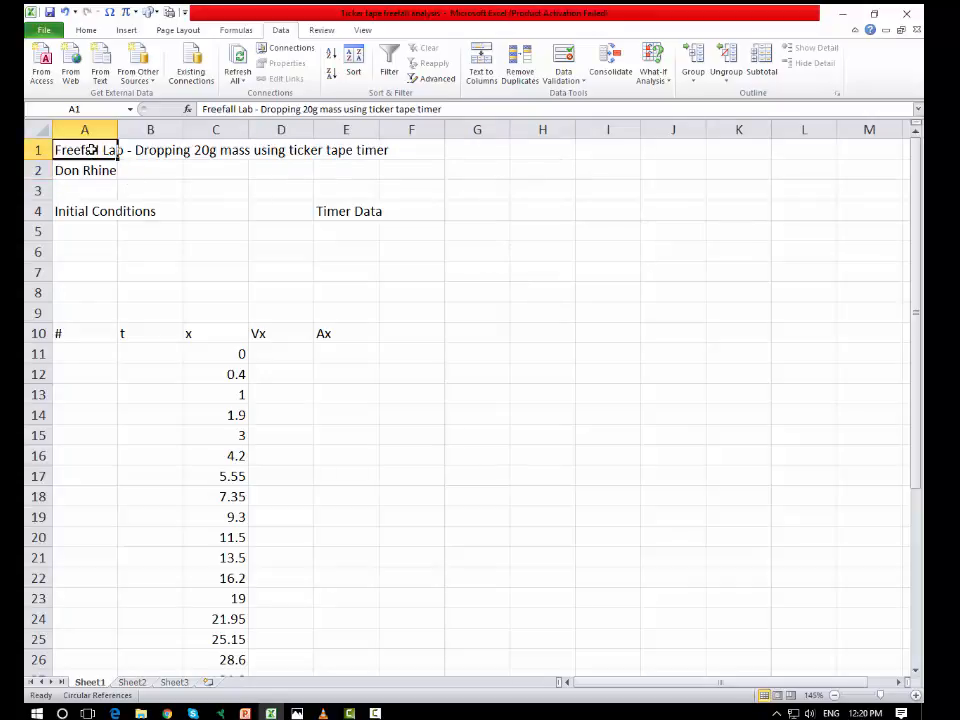
double_click(90, 150)
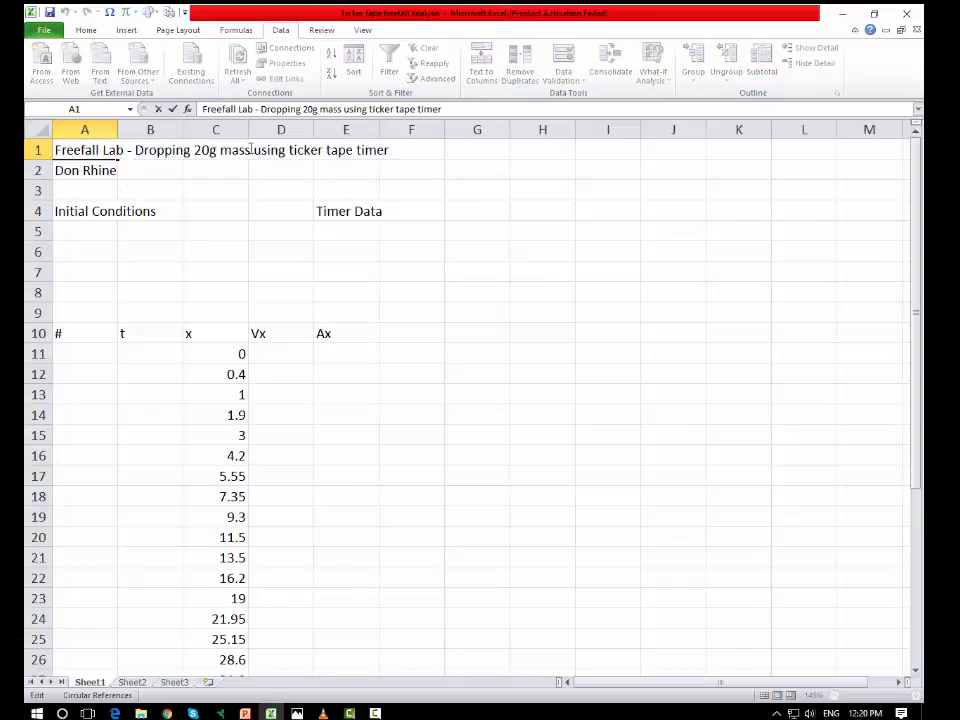
left_click(210, 152)
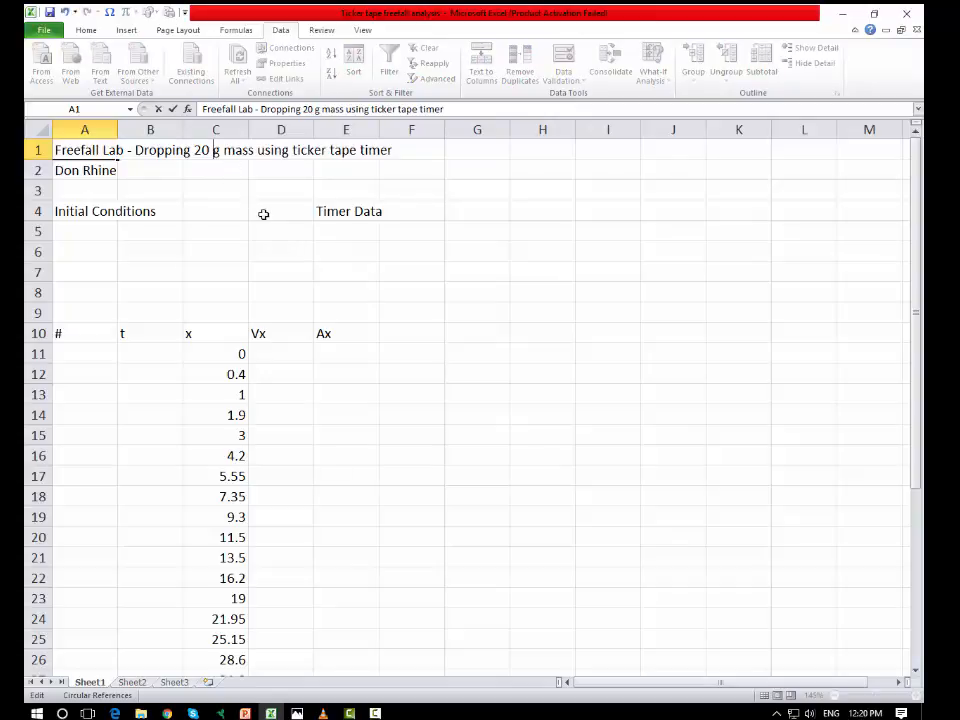
key("Return")
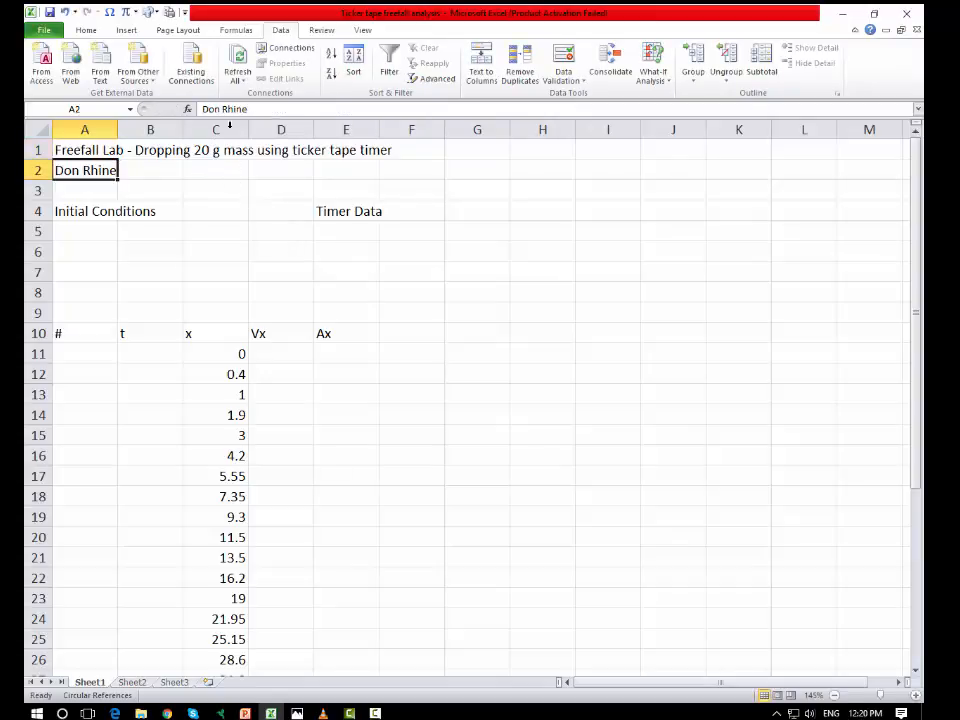
Step: Remove the space between 20 and g from the title in A1 using the formula bar
left_click(105, 153)
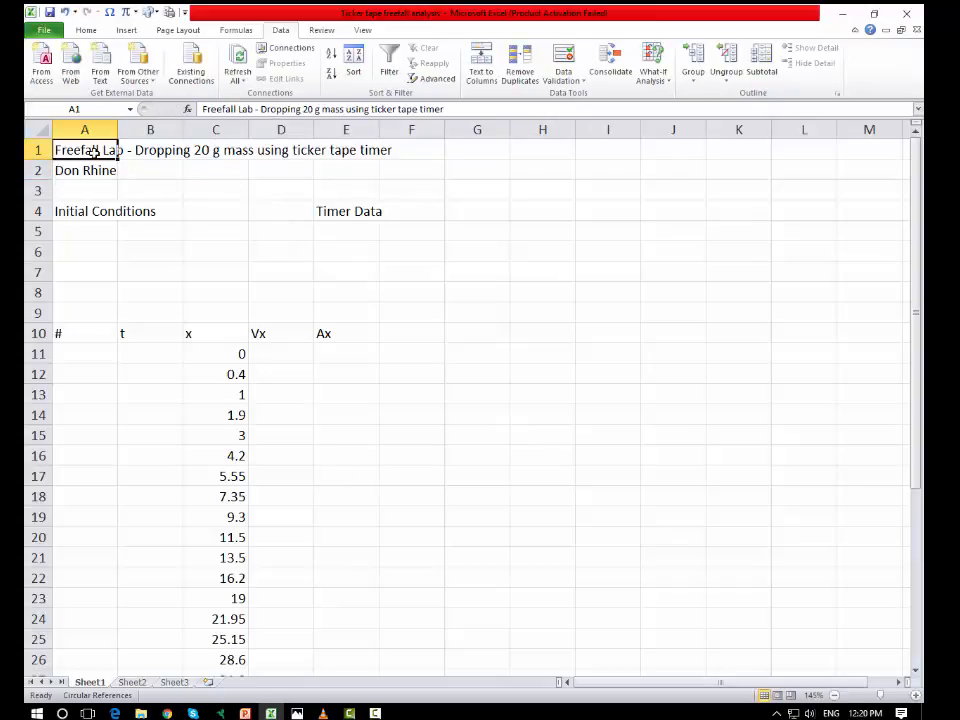
left_click(241, 110)
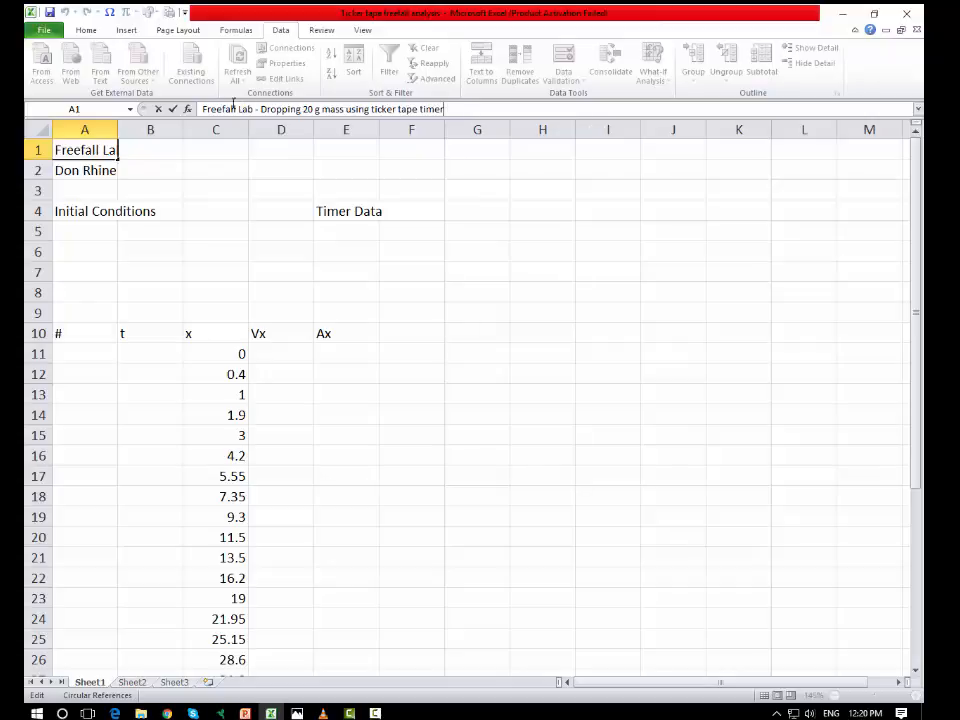
left_click(322, 110)
key("BackSpace")
key("Return")
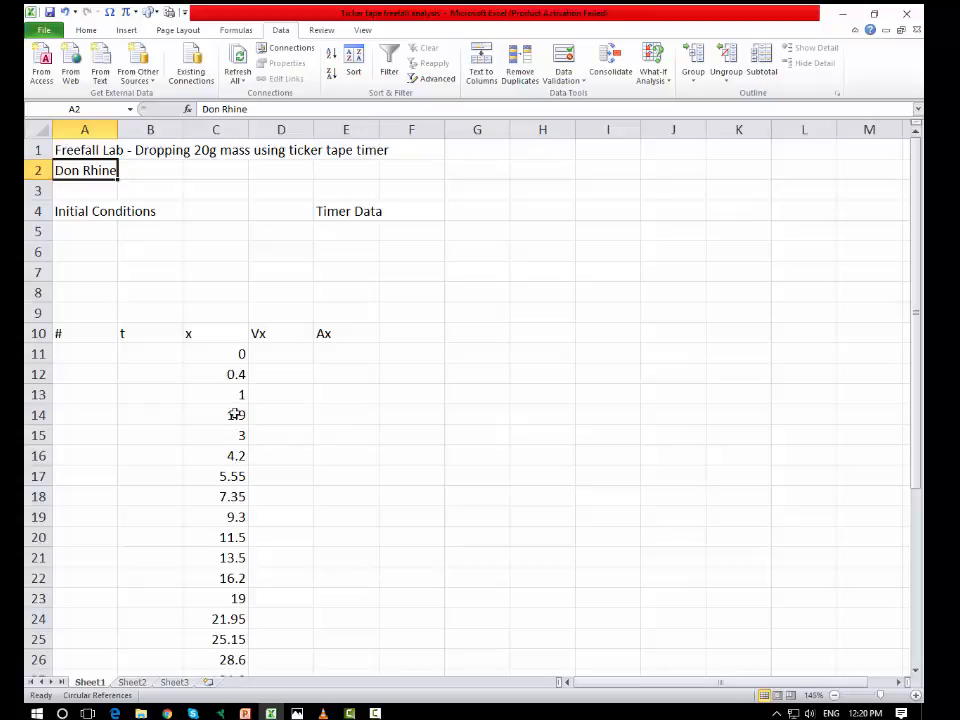
Step: Change the column heading in C10 to y and clear the headings in D10 and E10
left_click(222, 331)
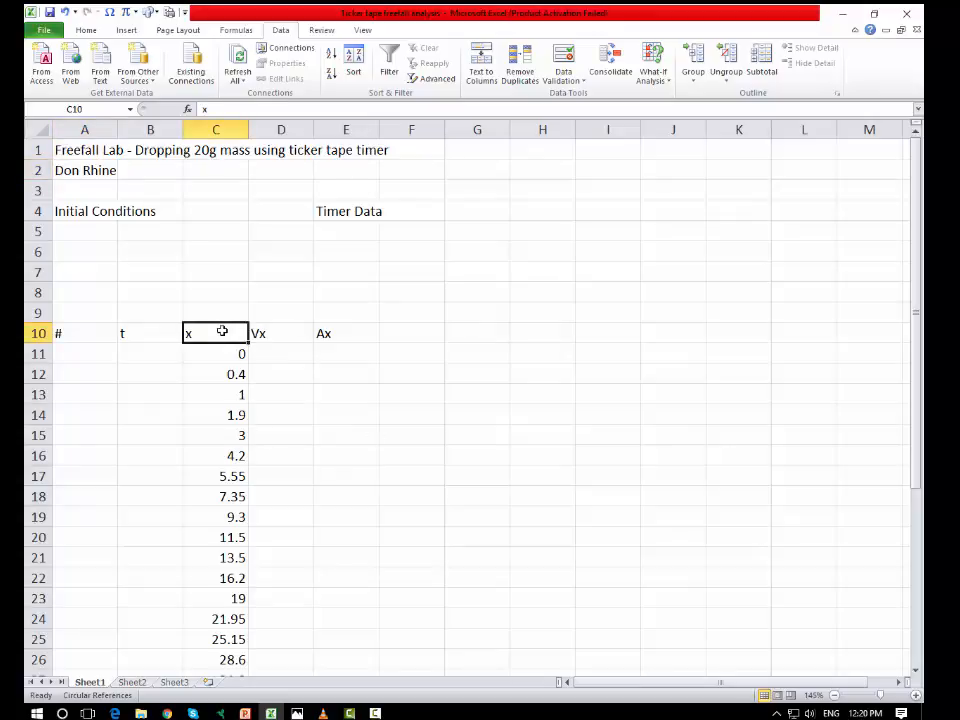
type("y")
left_click(330, 413)
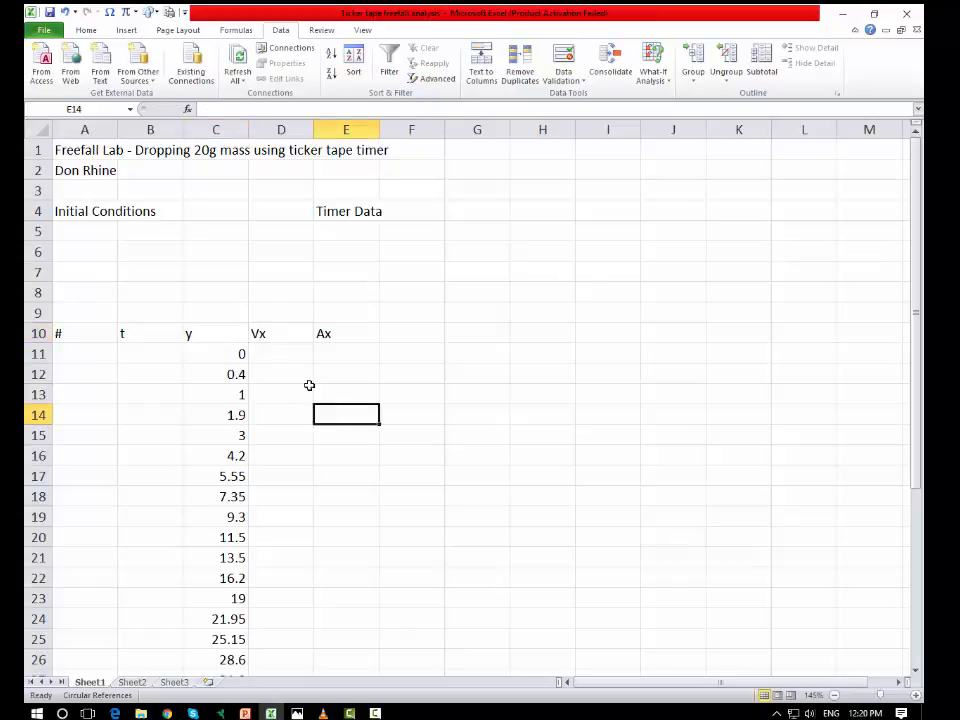
left_click(291, 331)
key("Delete")
key("Right")
key("Delete")
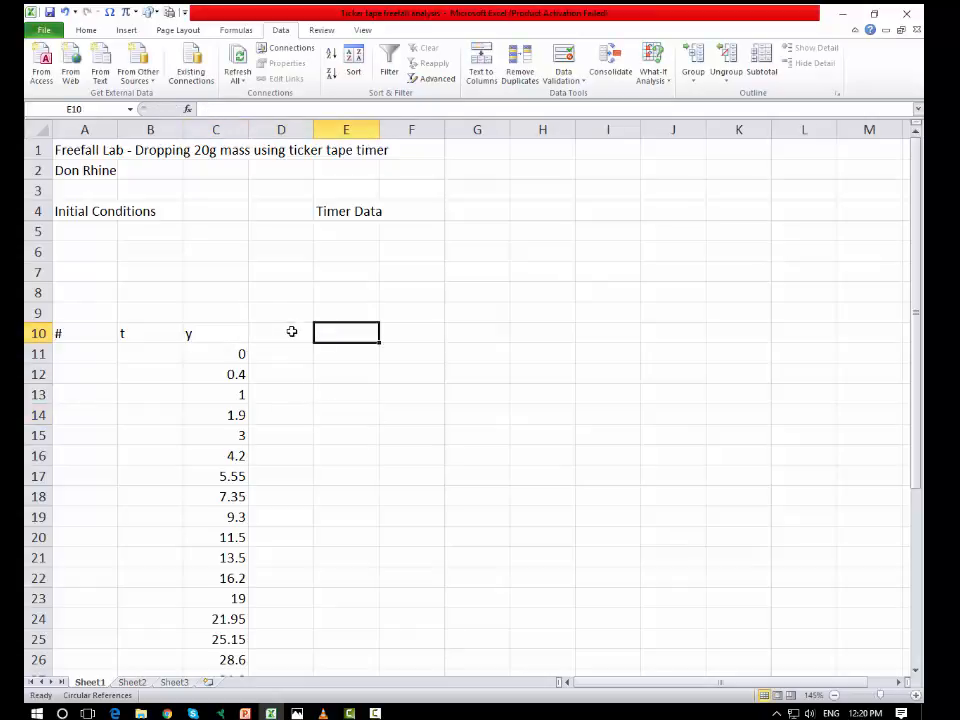
Step: Enter the units [s] in B9 above the t heading and [cm] in C9 above the y heading
left_click(218, 333)
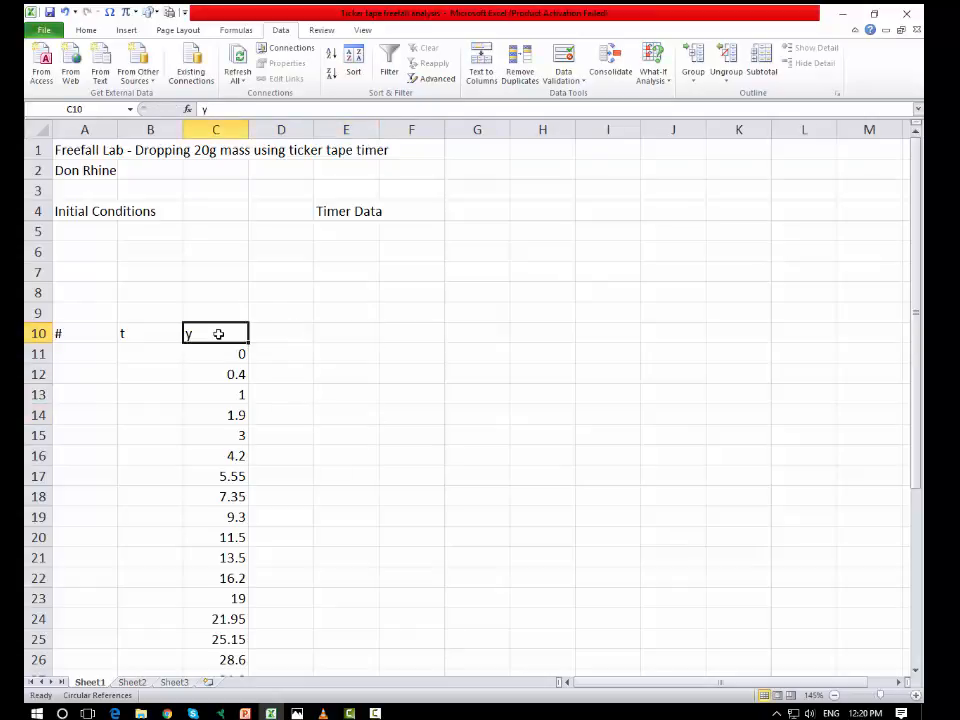
double_click(219, 333)
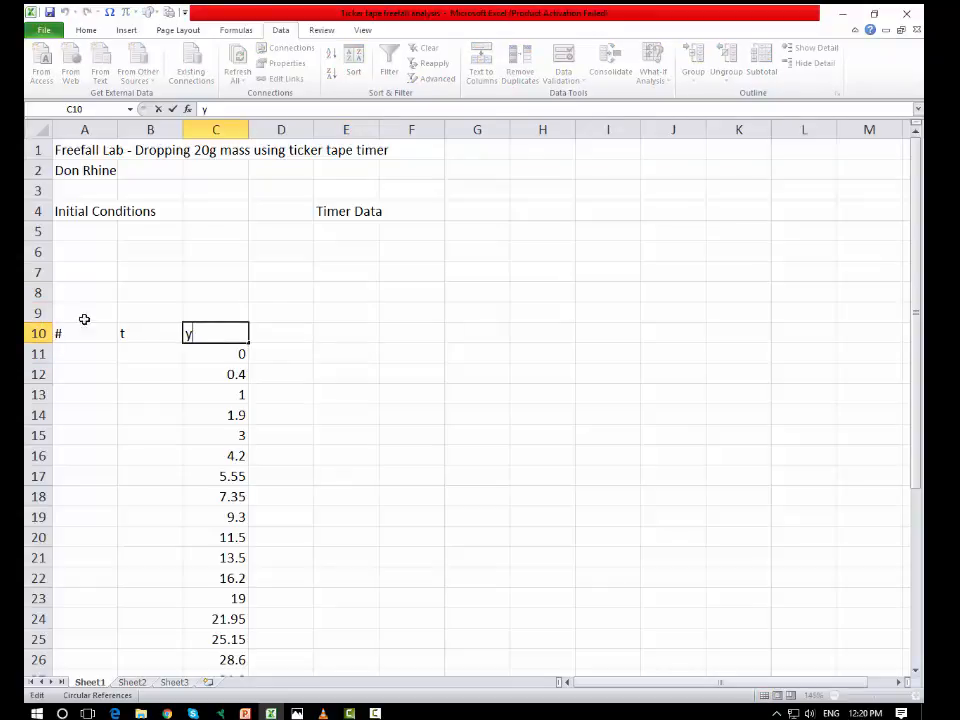
left_click(144, 313)
type("[s")
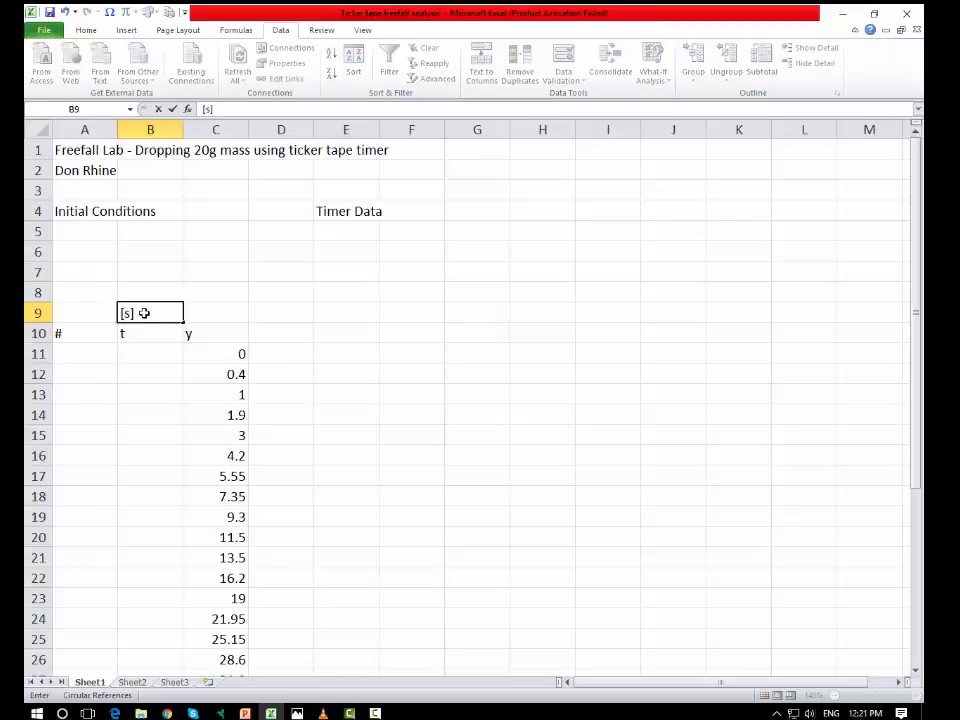
left_click(217, 322)
type("[")
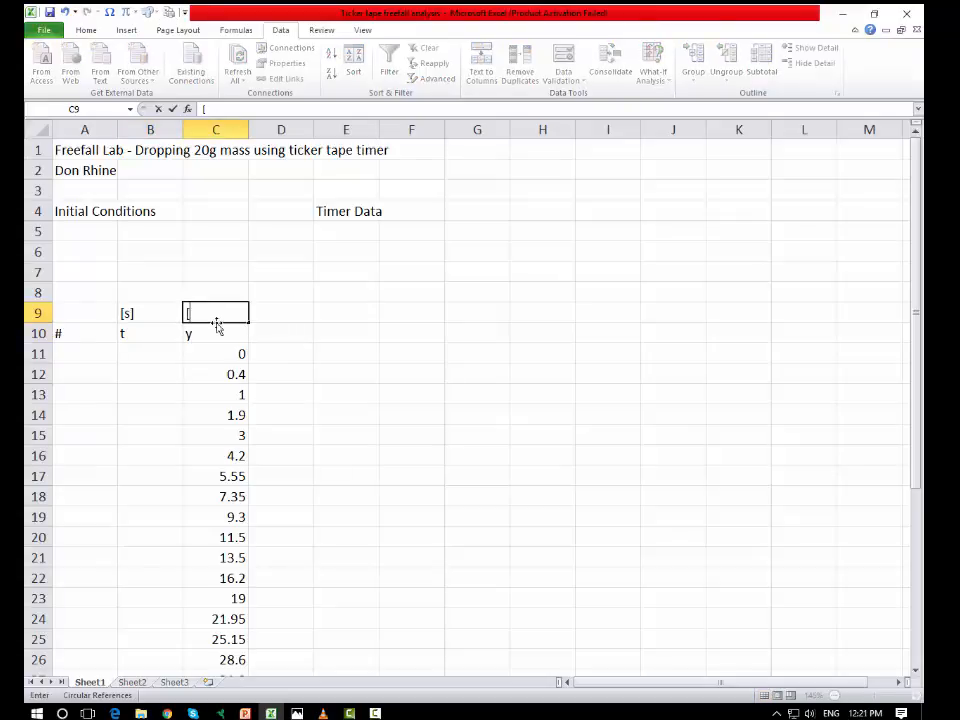
type("cm")
Step: Add a metre column in D with the unit [m] in D9 and the heading y in D10
left_click(287, 312)
type("[m")
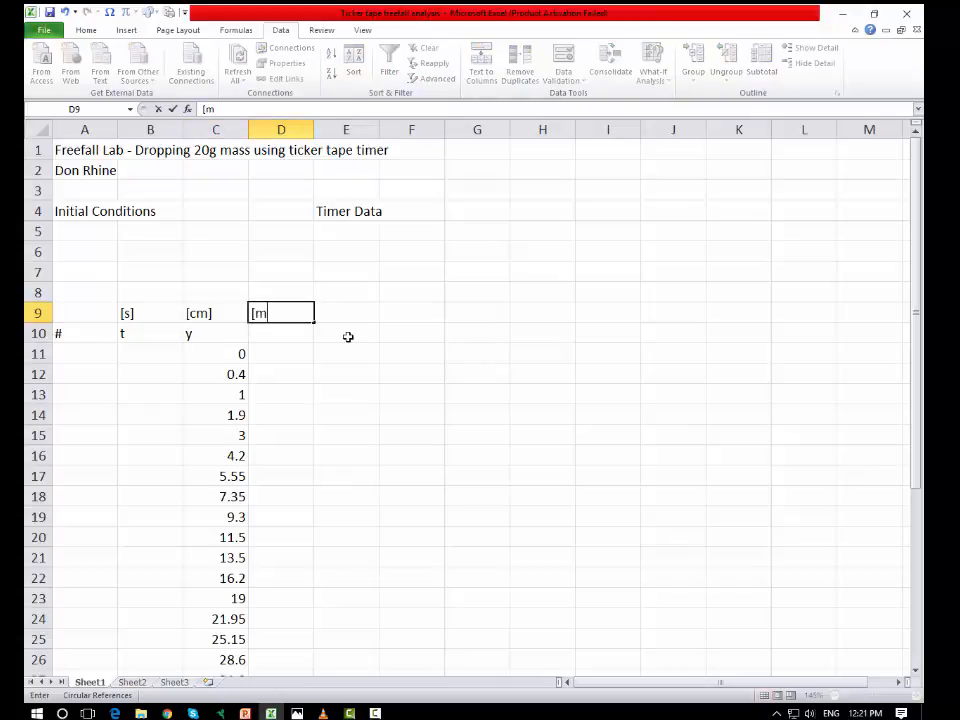
key("Return")
type("y")
Step: Add another column in E with the heading y in E10 and the unit [m] in E9
left_click(345, 311)
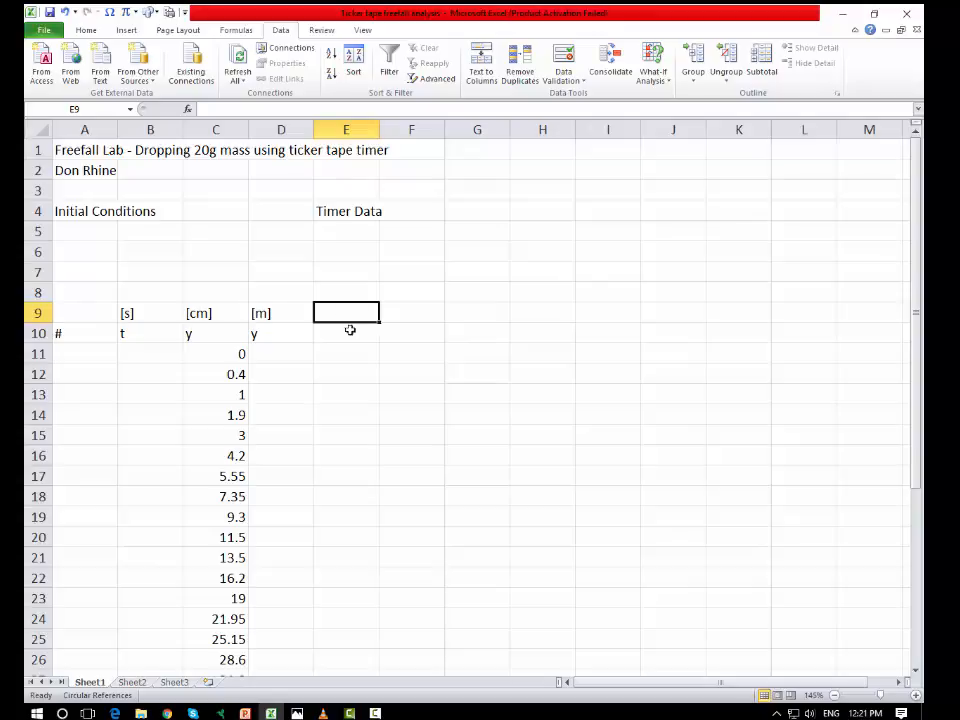
left_click(339, 341)
type("y")
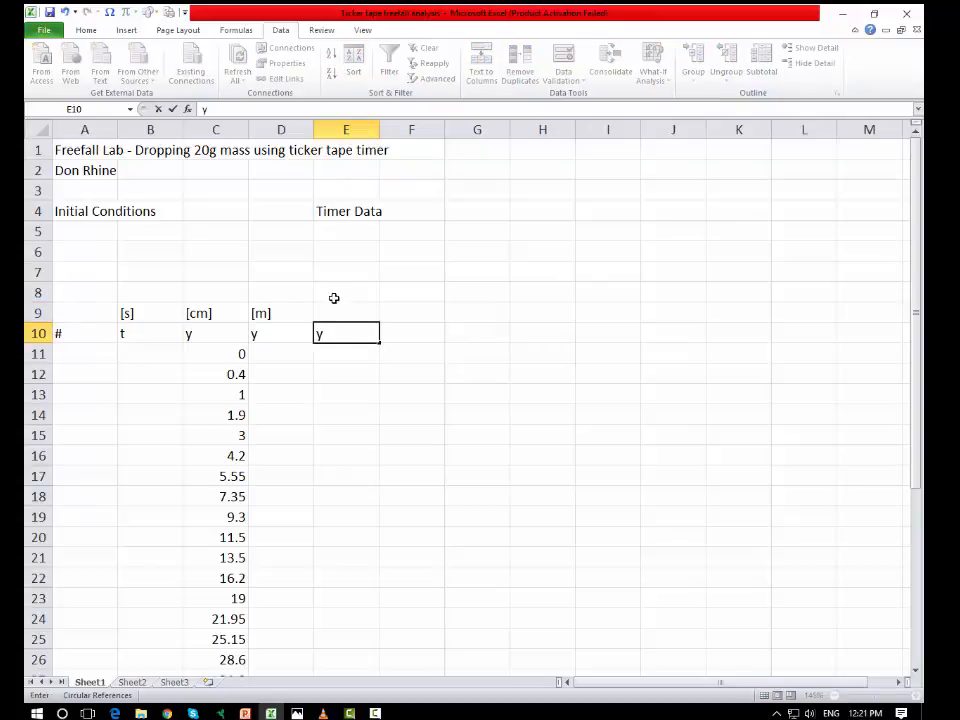
left_click(336, 308)
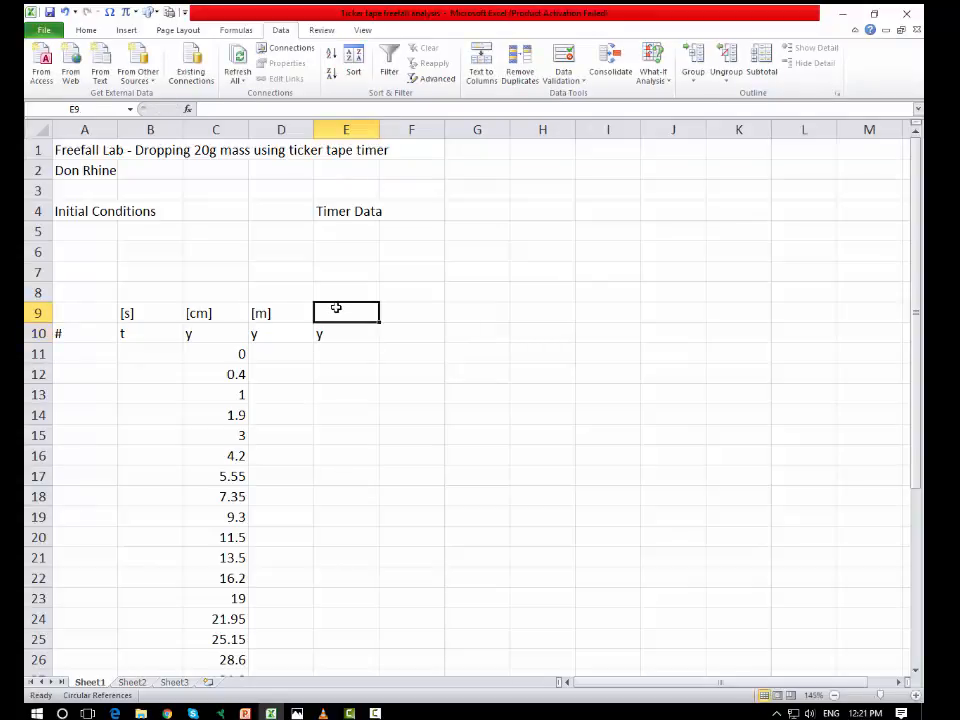
type("[")
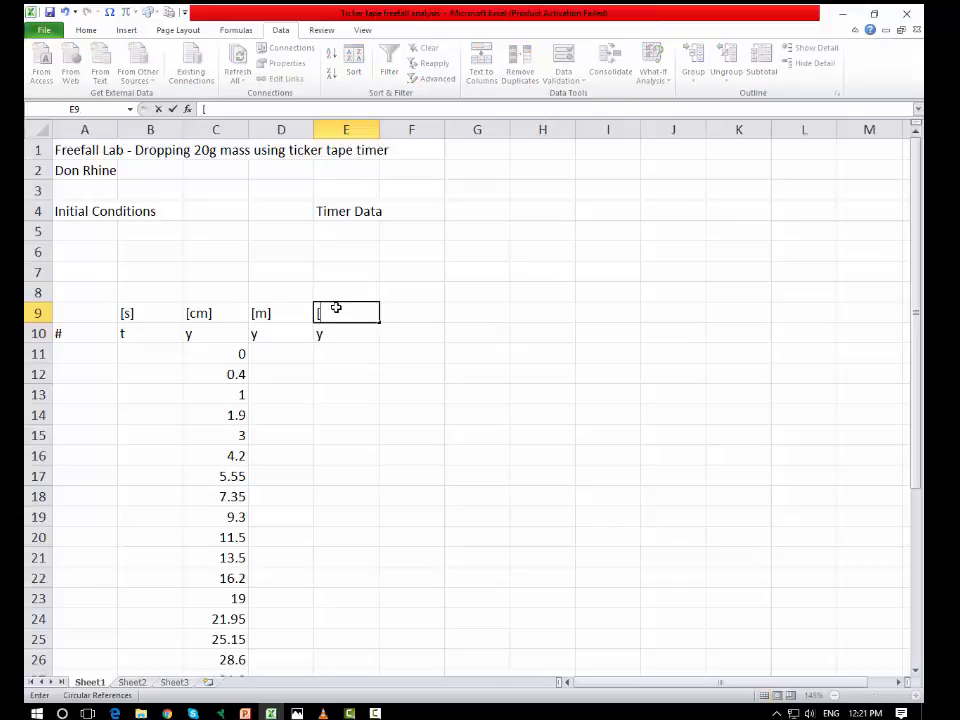
type("m")
left_click(382, 334)
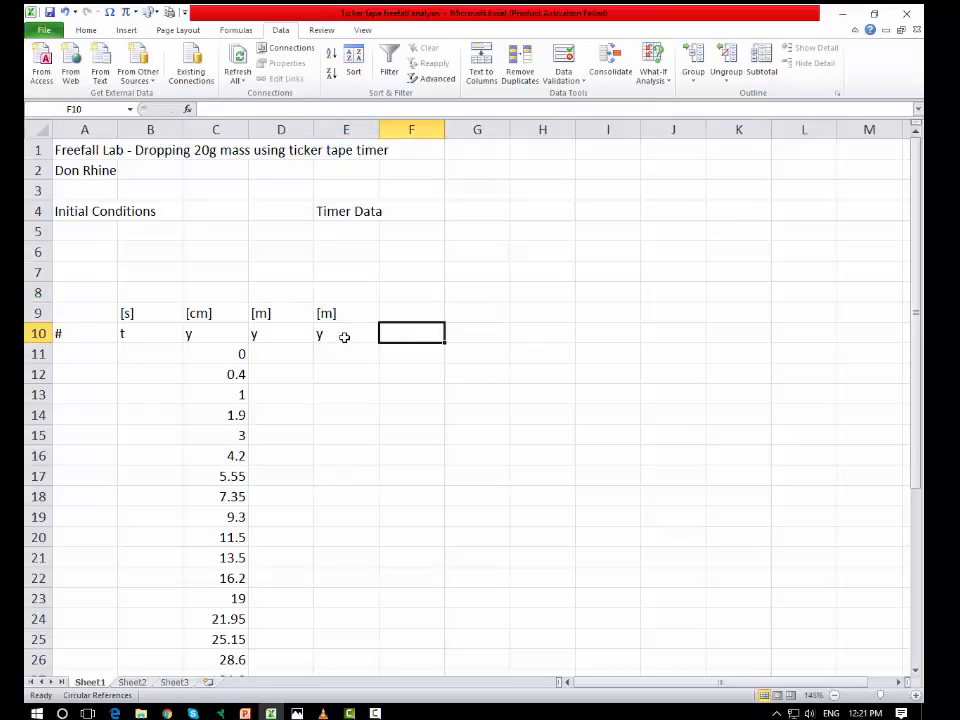
Step: Extend the heading in E10 to read y-drop
double_click(340, 335)
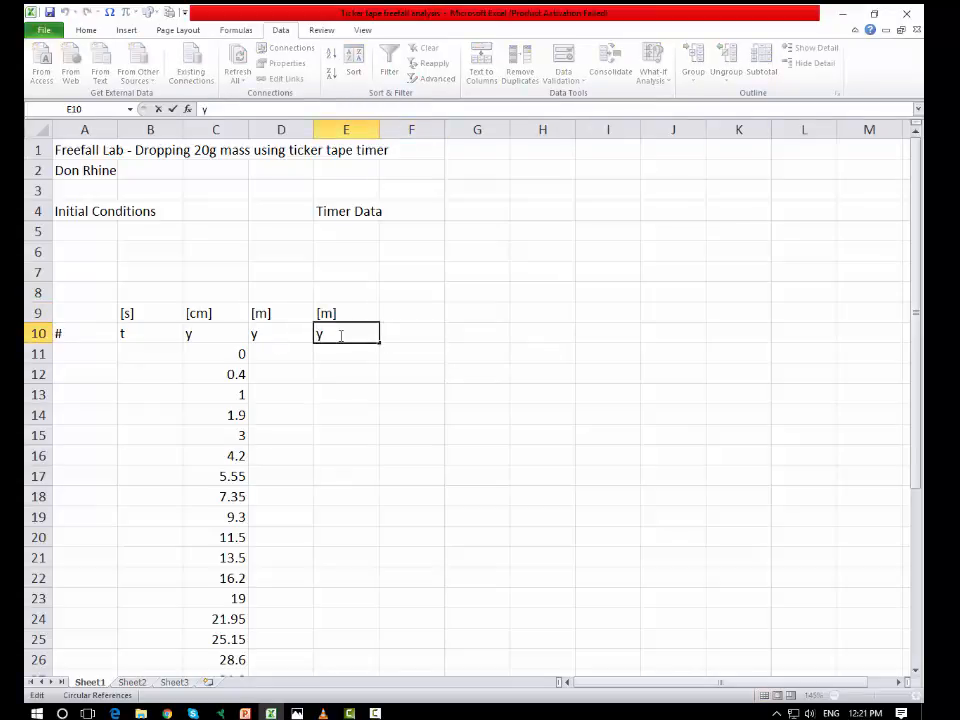
type("-drop")
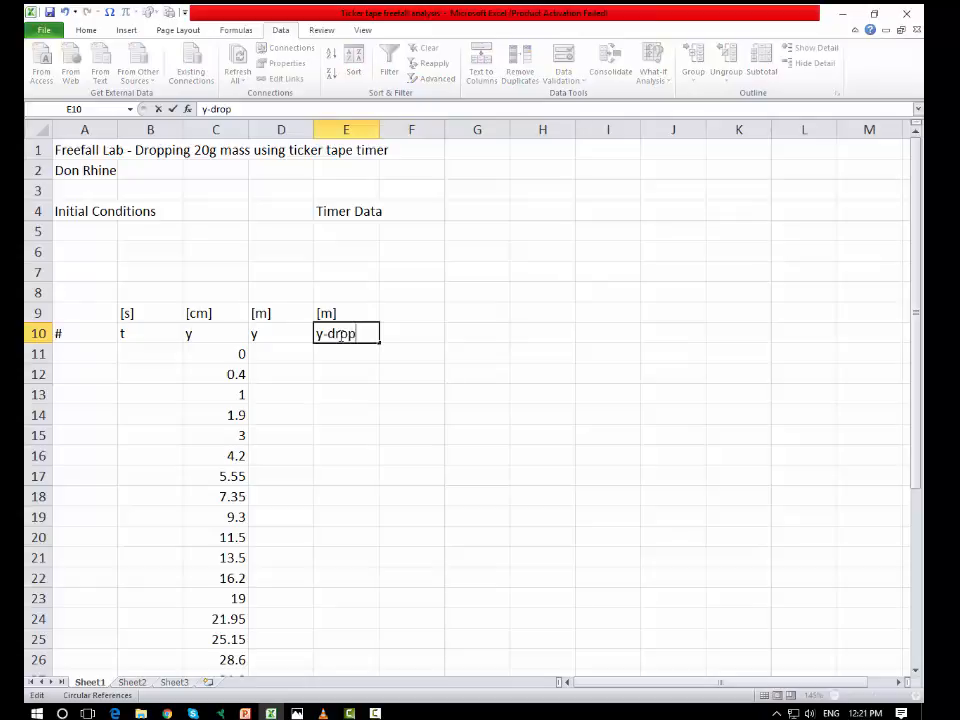
left_click(285, 333)
left_click(458, 350)
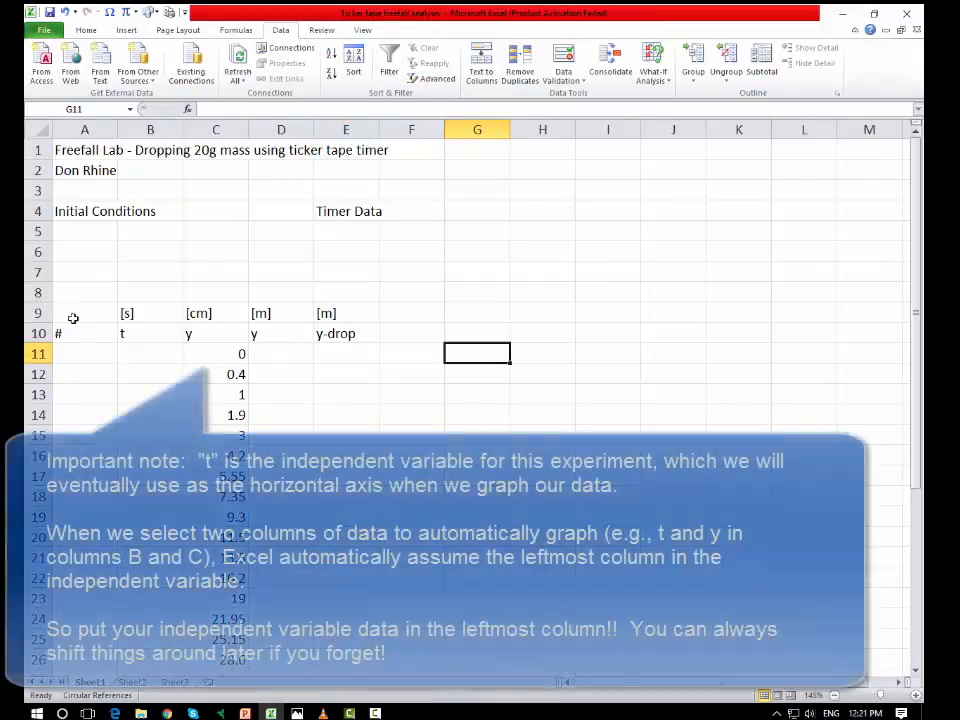
Step: Change the heading in A10 to data #
left_click(87, 328)
left_click(89, 307)
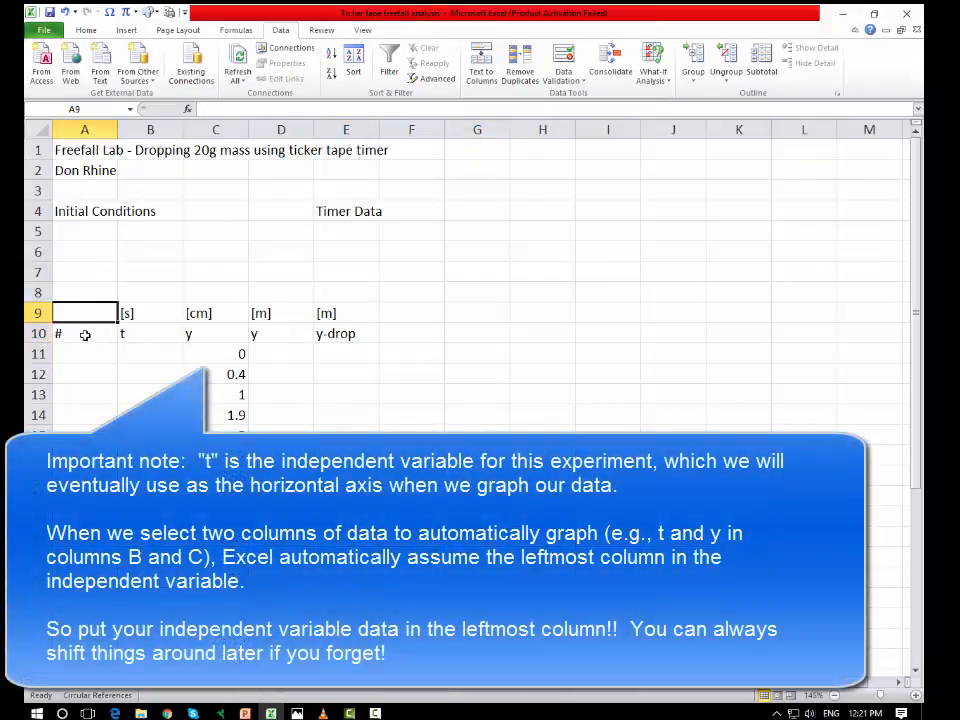
left_click(85, 335)
double_click(71, 334)
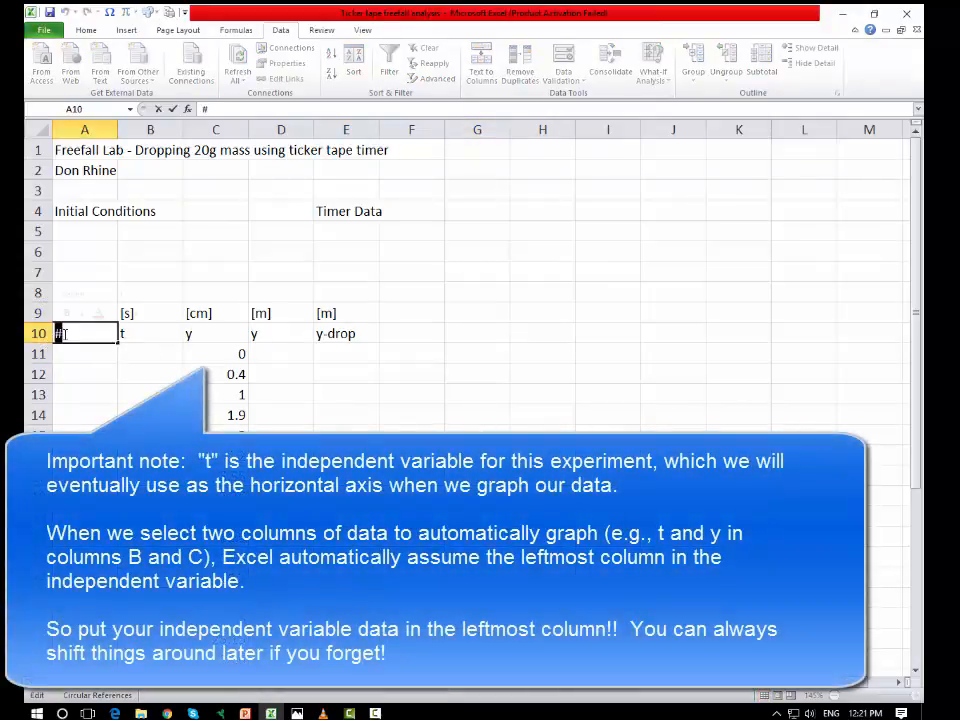
type("data")
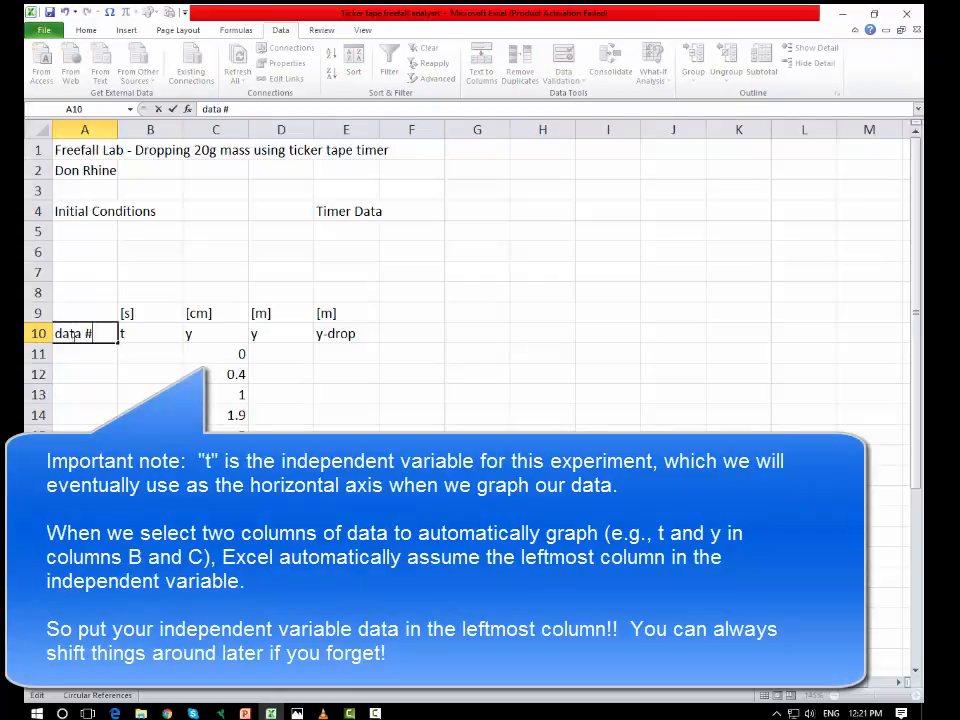
left_click(253, 390)
left_click(418, 338)
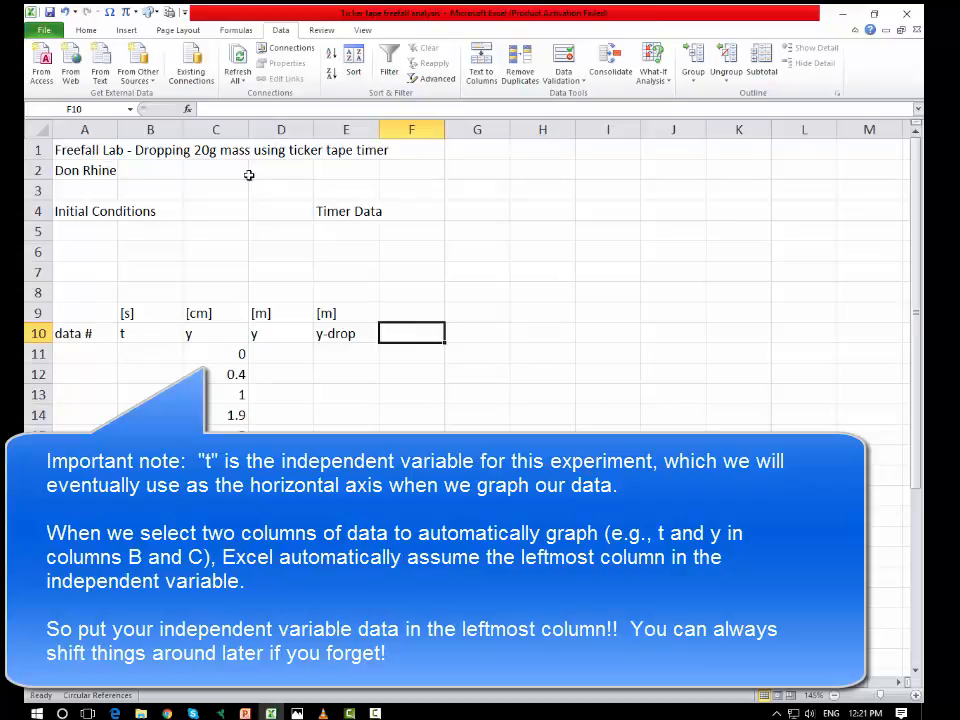
left_click(316, 204)
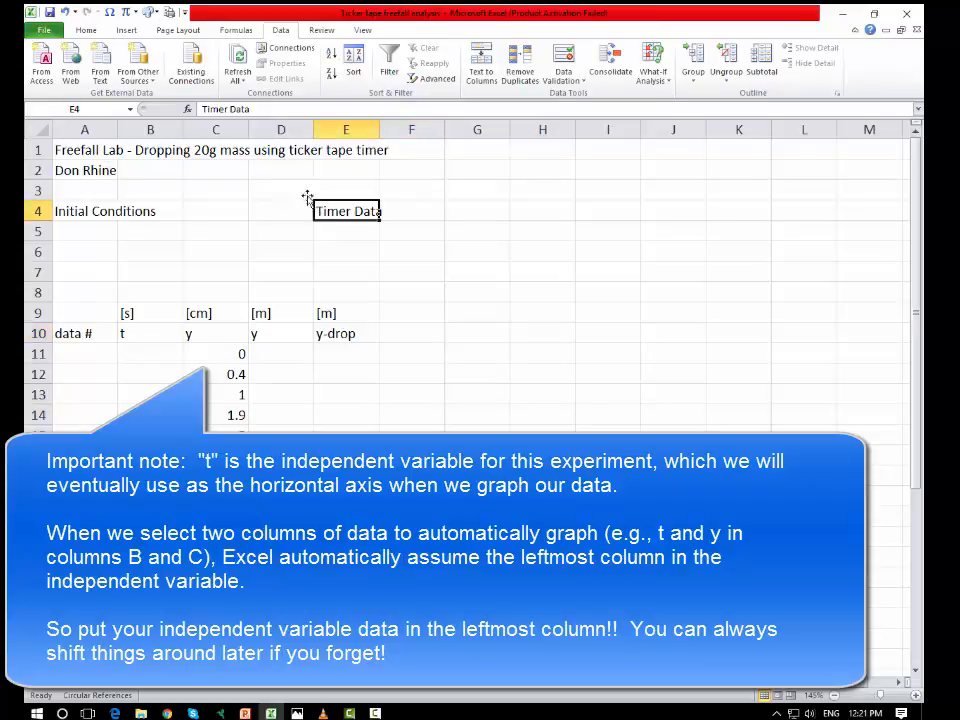
left_click(88, 170)
left_click(347, 231)
left_click(236, 354)
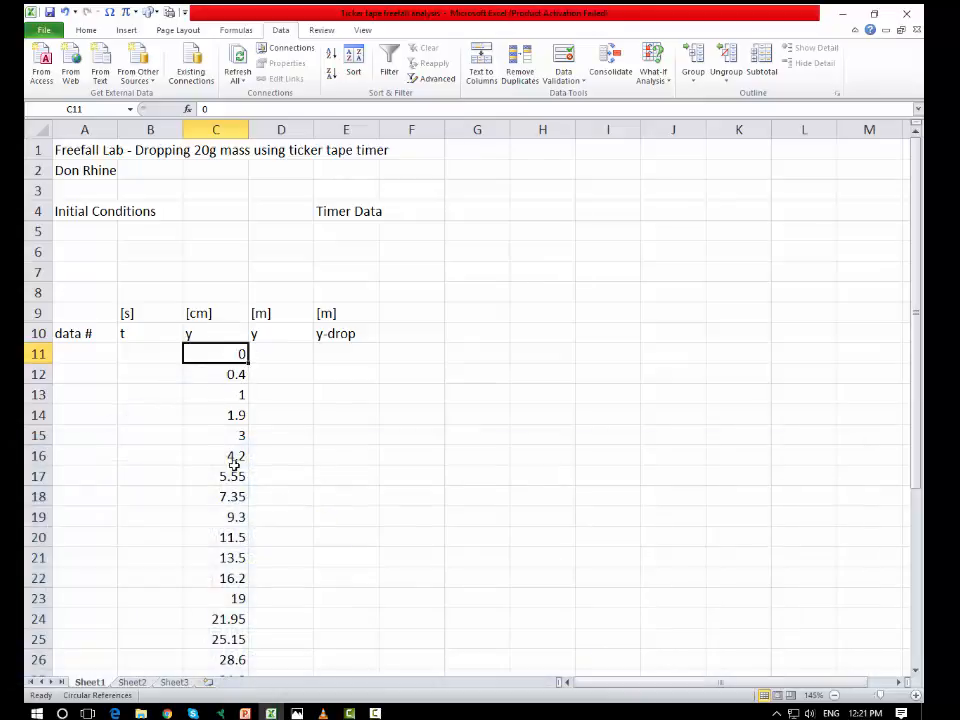
left_click(236, 375)
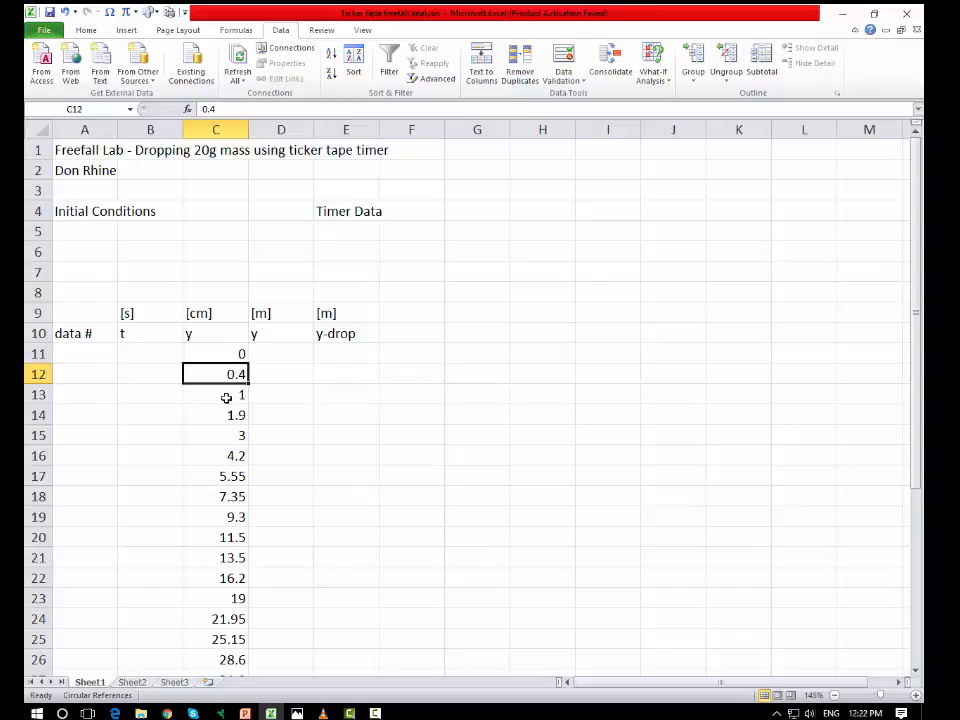
left_click(227, 398)
left_click(225, 430)
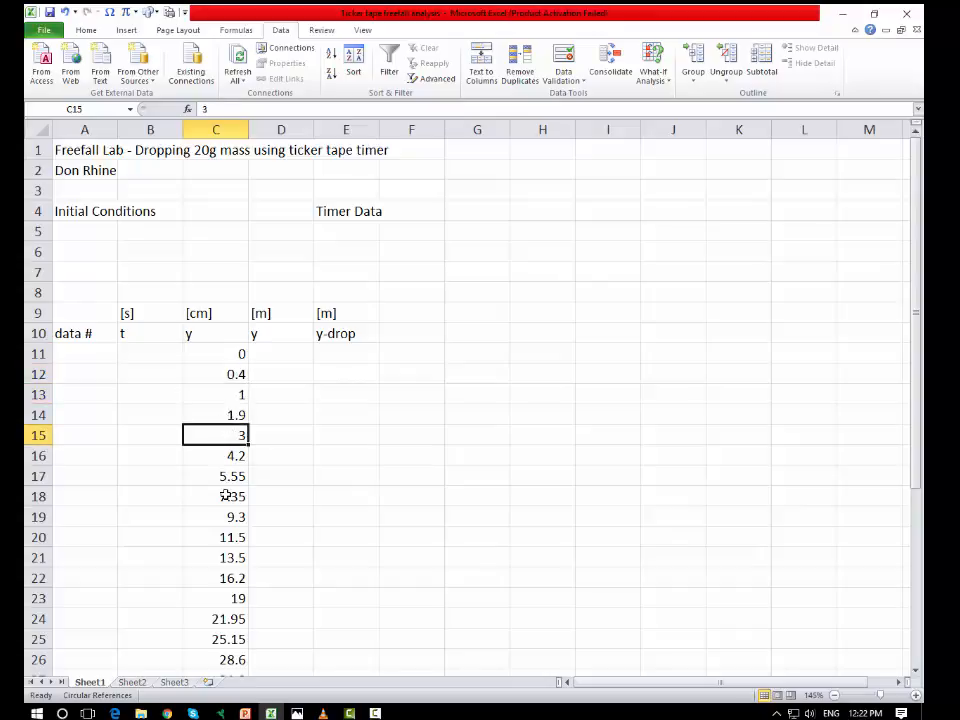
scroll(226, 495, "down", 5)
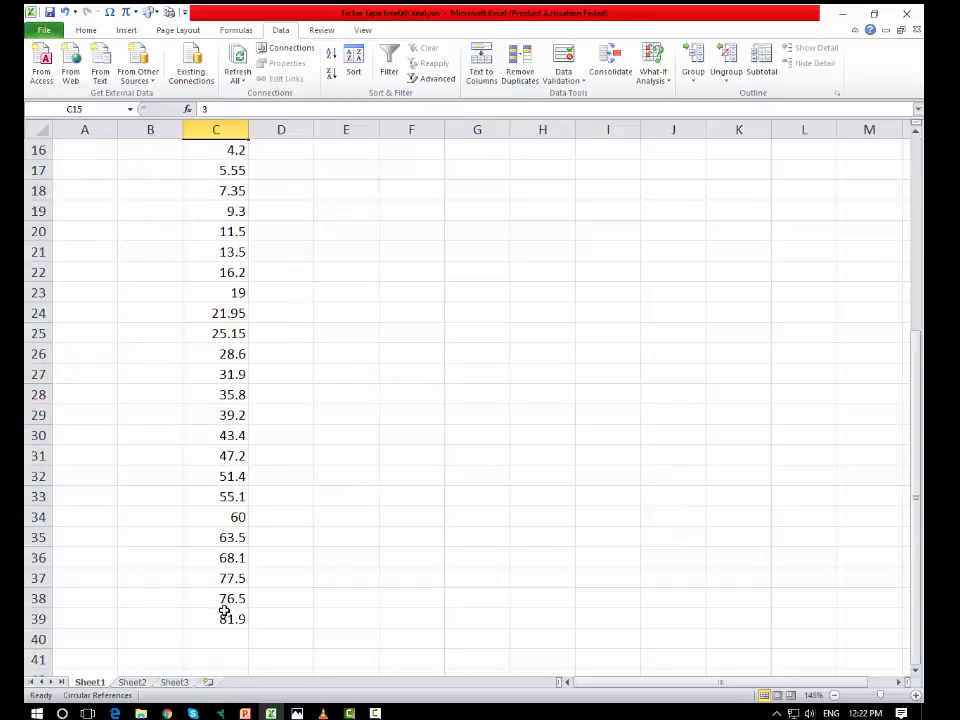
scroll(226, 614, "up", 4)
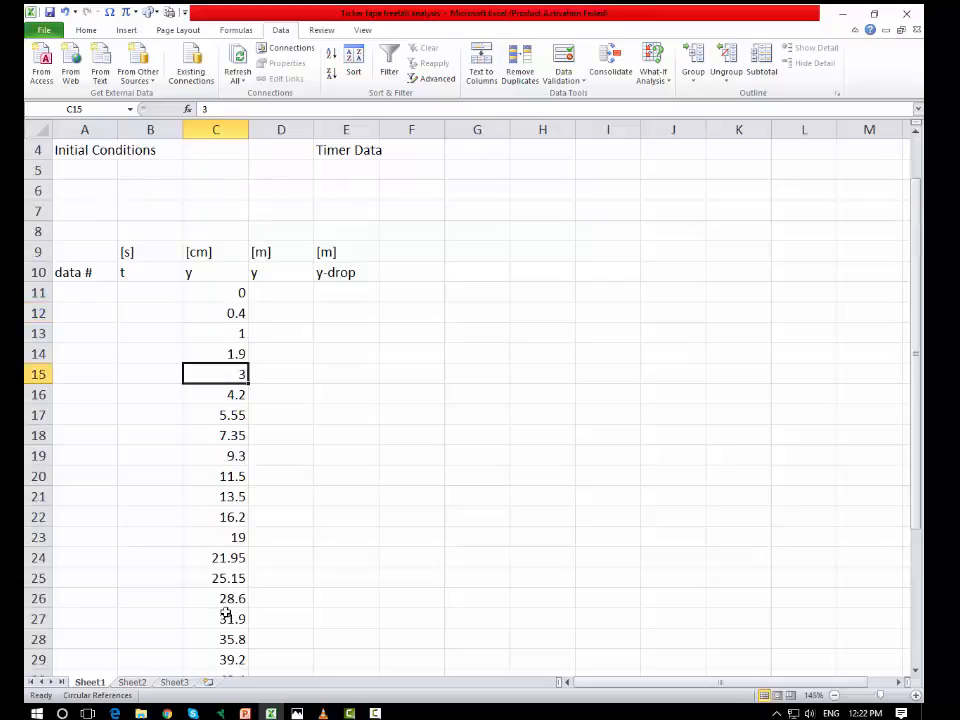
left_click(236, 292)
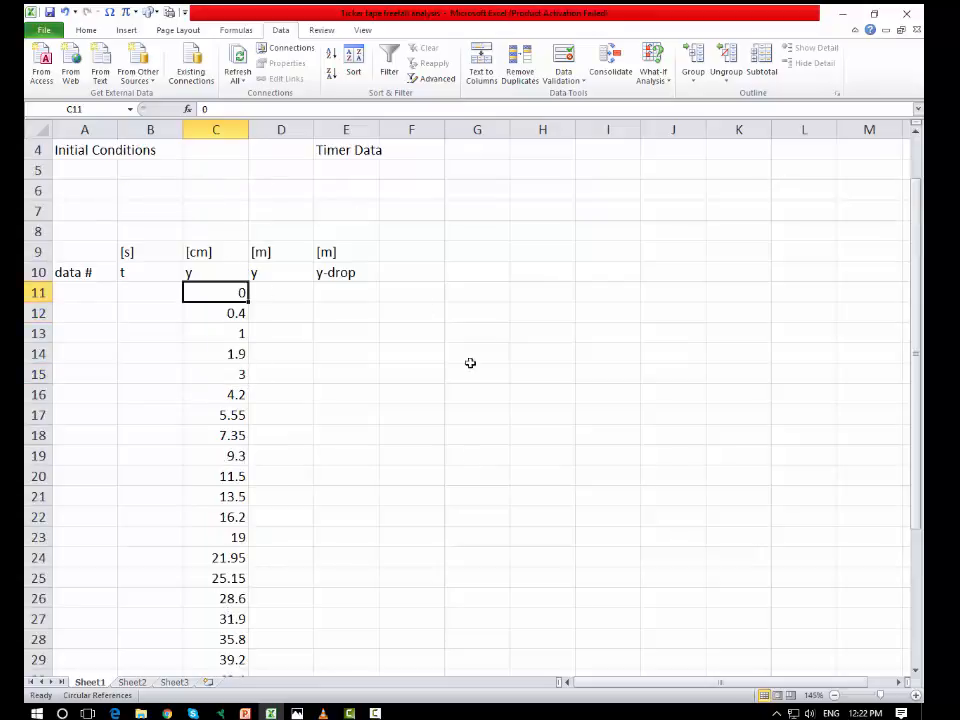
scroll(103, 229, "up", 1)
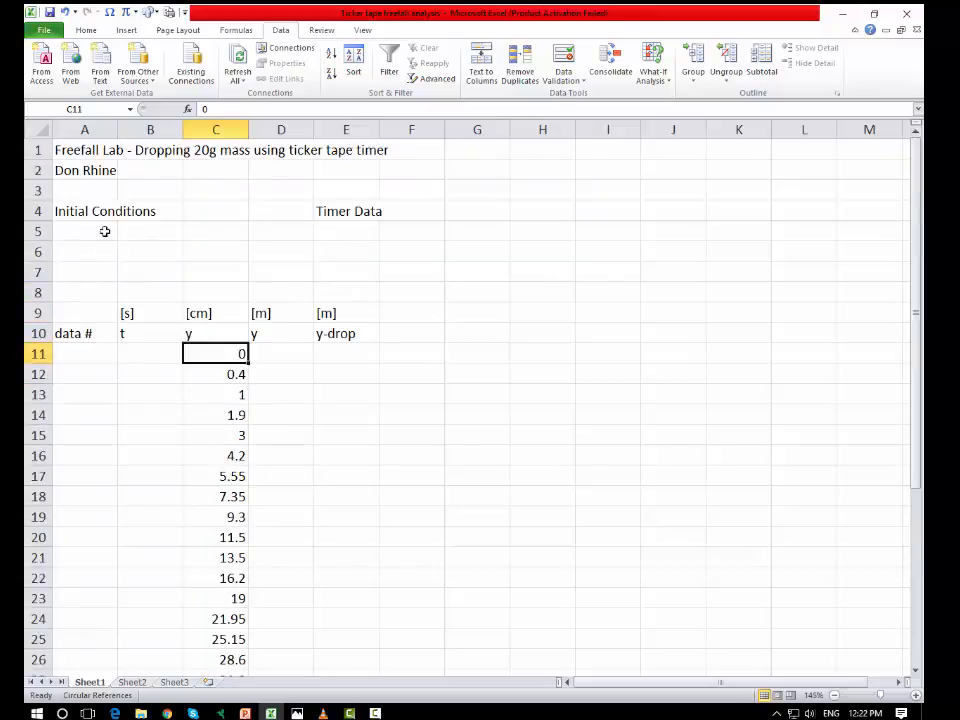
Step: Enter the label y with a subscript o in A5 under Initial Conditions
left_click(75, 206)
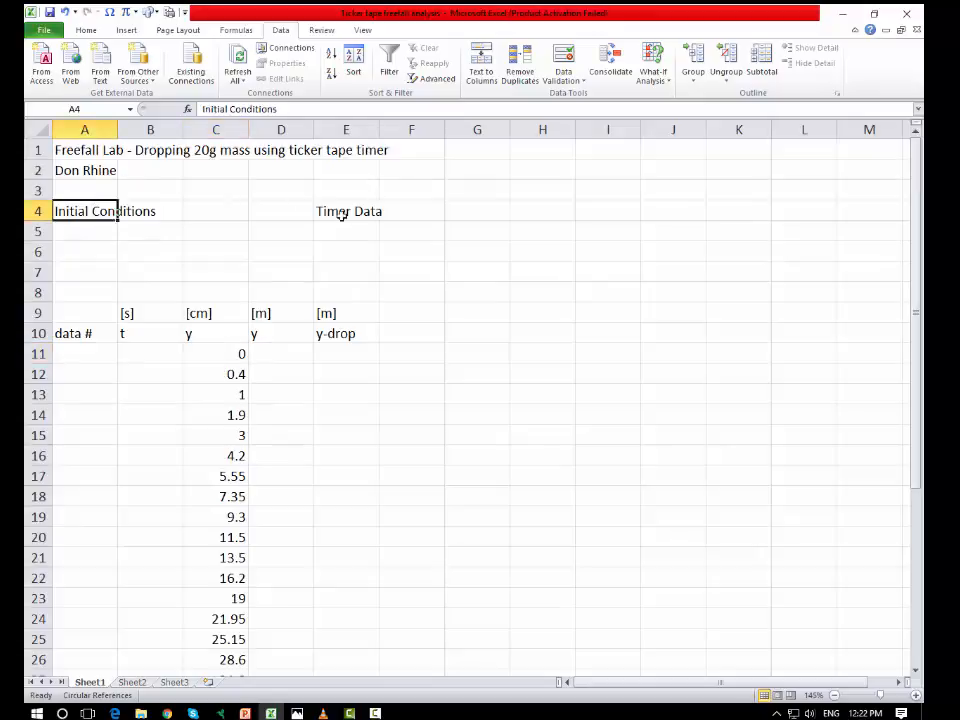
left_click(98, 232)
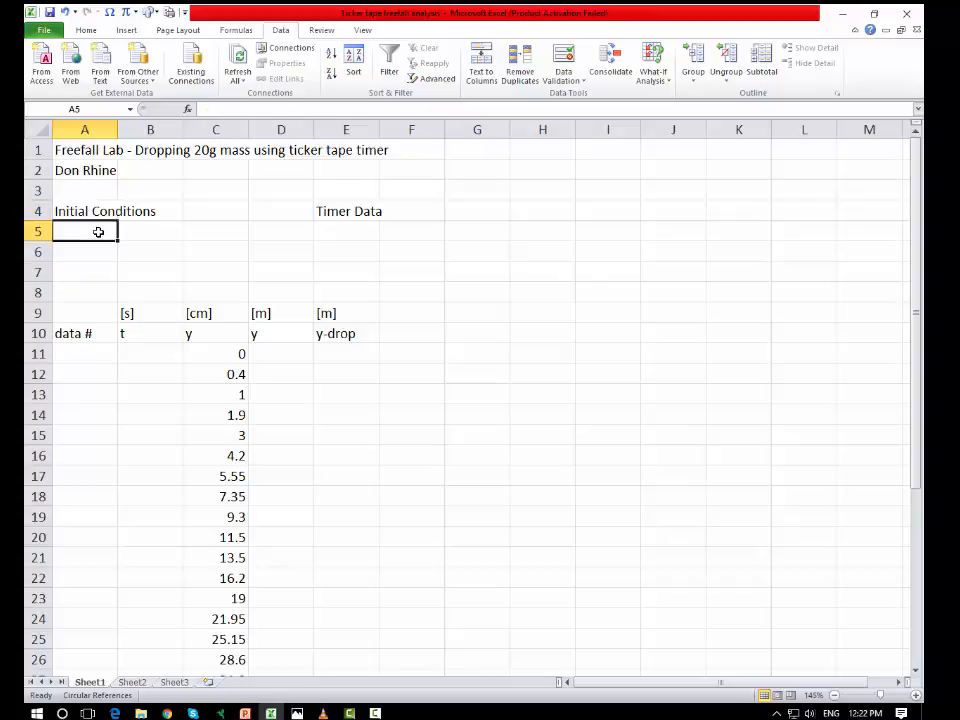
type("y")
right_click(62, 236)
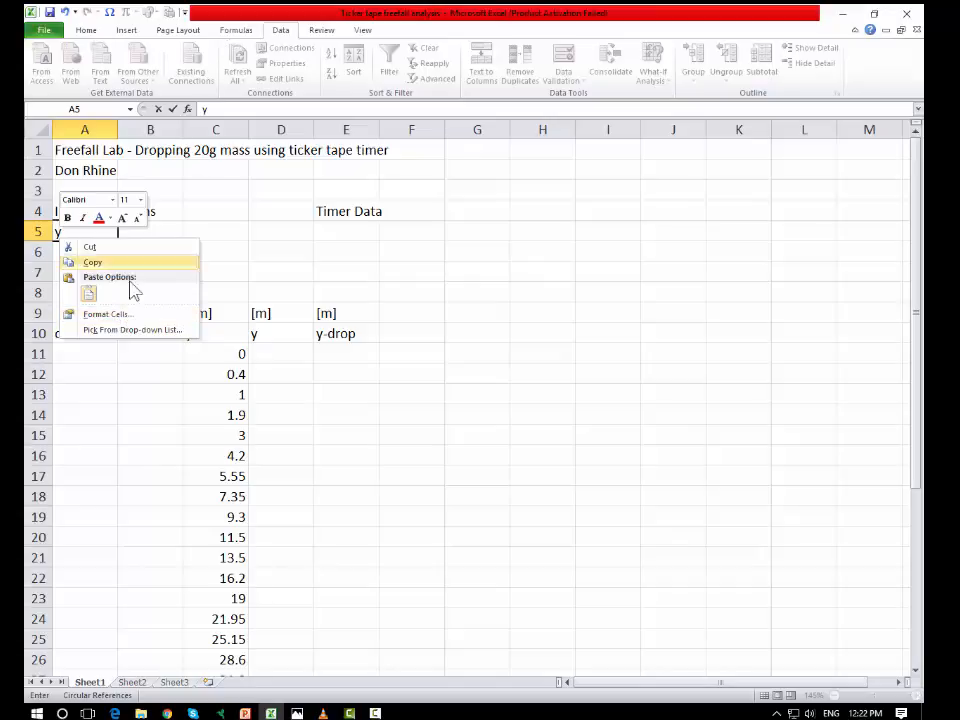
left_click(118, 313)
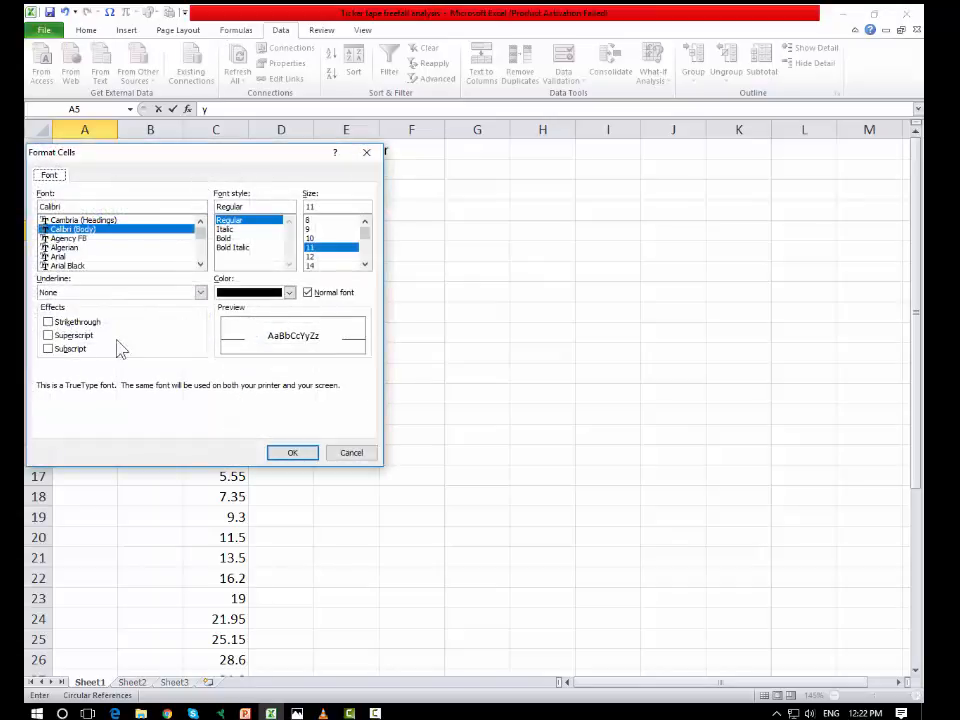
left_click(72, 349)
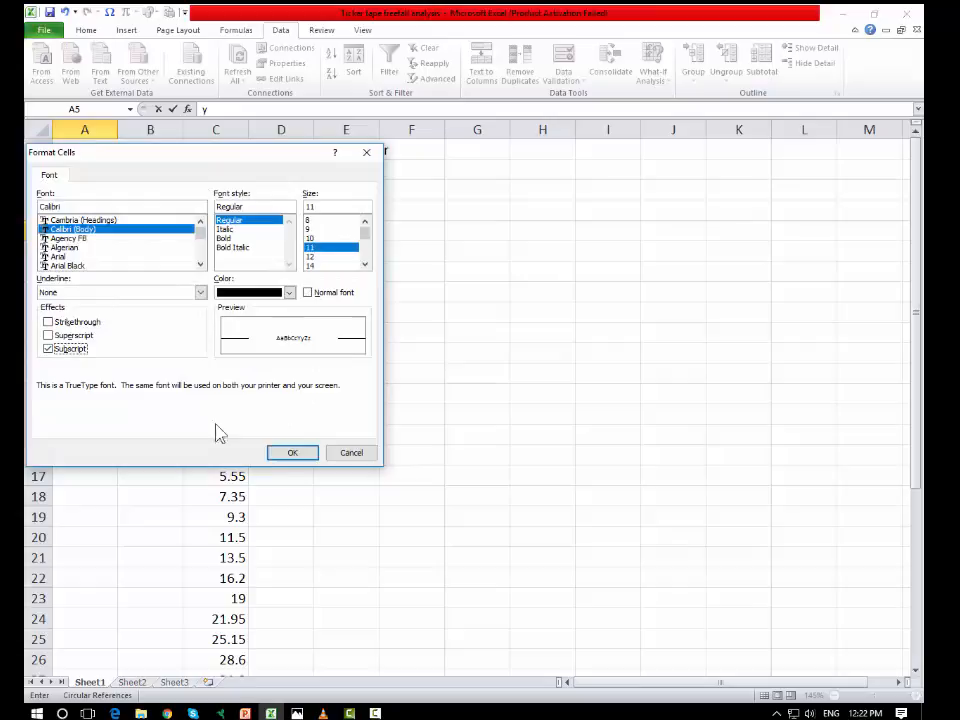
left_click(291, 454)
type("0")
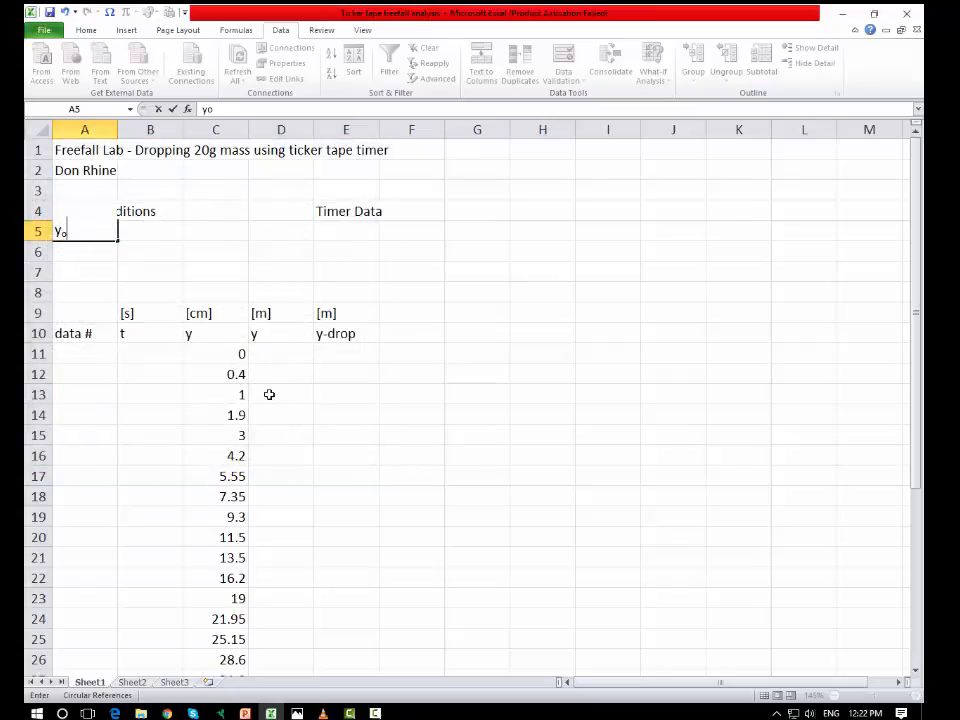
left_click(141, 233)
Step: Add the labels vyo in A6 and ay in A7 under Initial Conditions
left_click(99, 251)
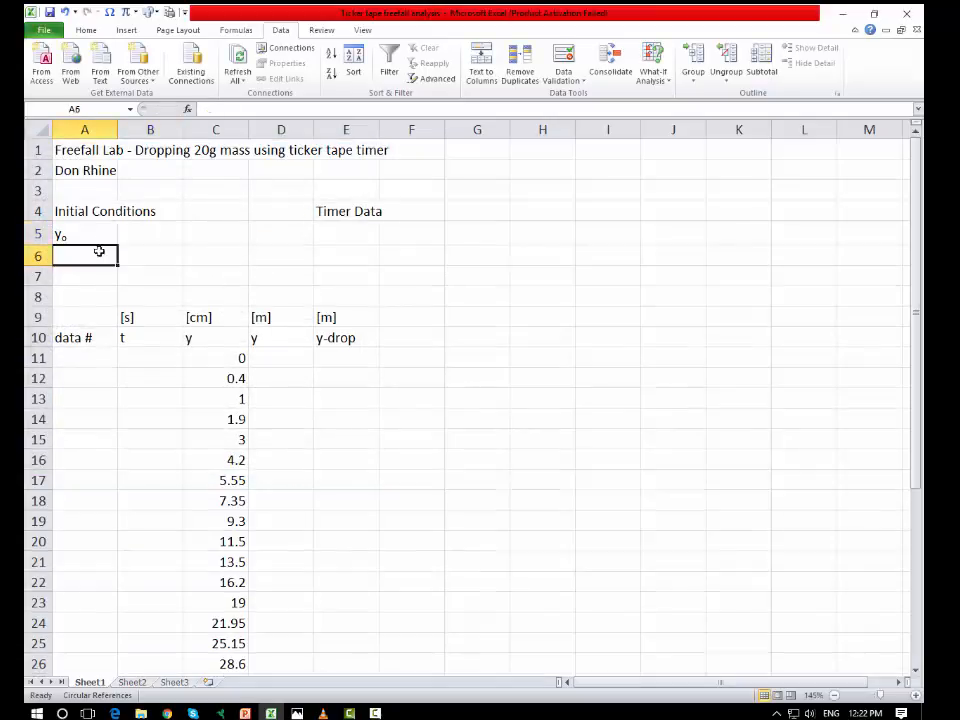
type("v")
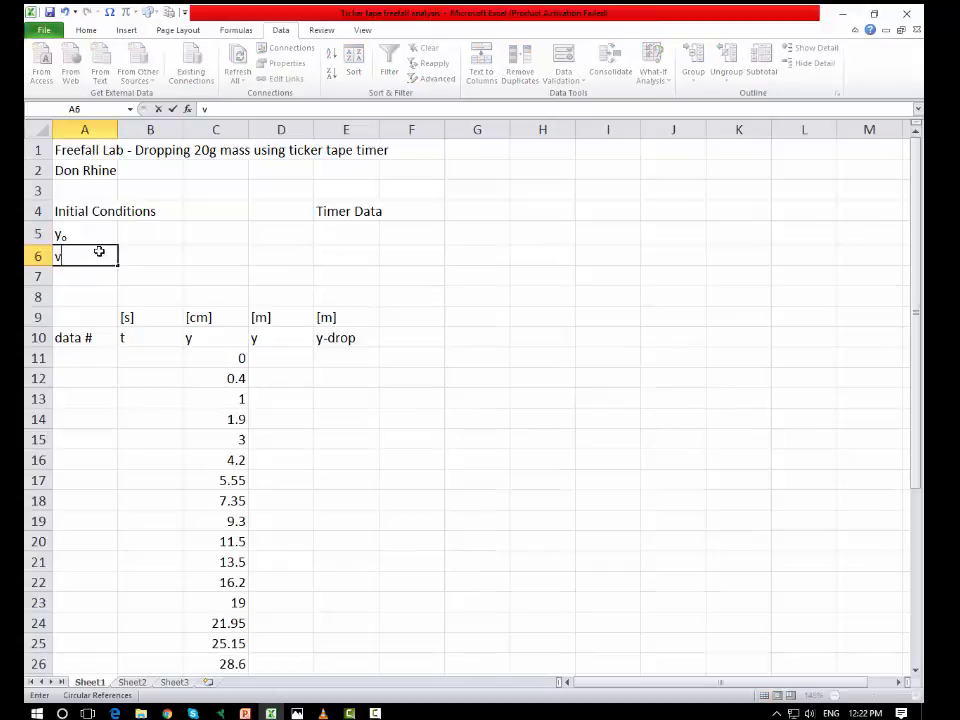
type("yo")
left_click(90, 292)
left_click(90, 276)
type("ay")
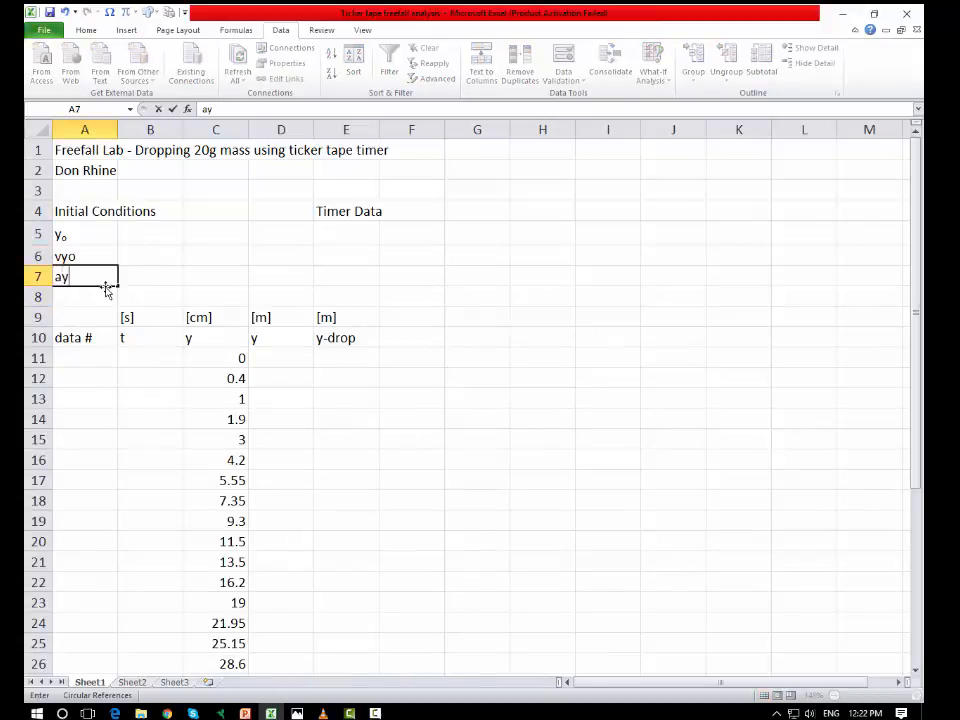
Step: Format the characters yo of the velocity label in A6 as subscript
double_click(73, 256)
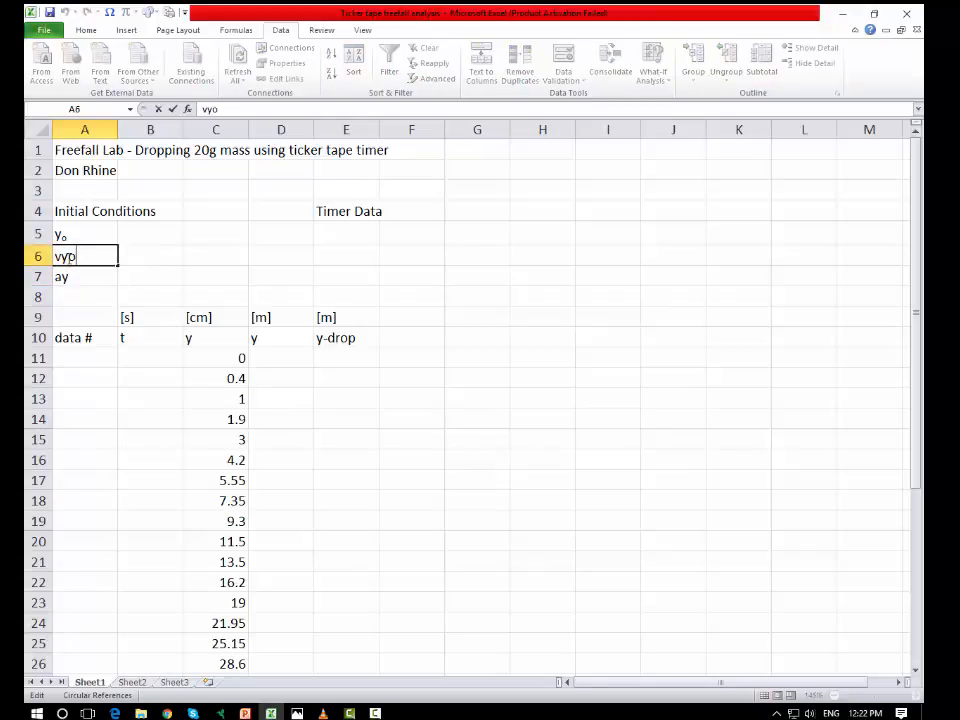
left_click_drag(60, 257, 78, 257)
right_click(77, 258)
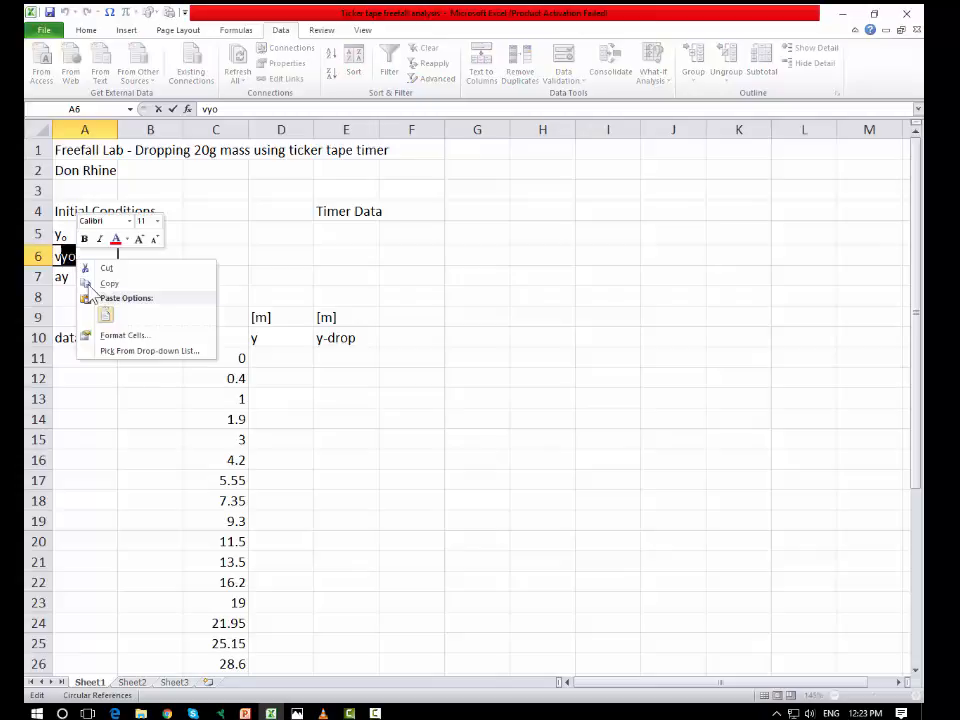
left_click(123, 337)
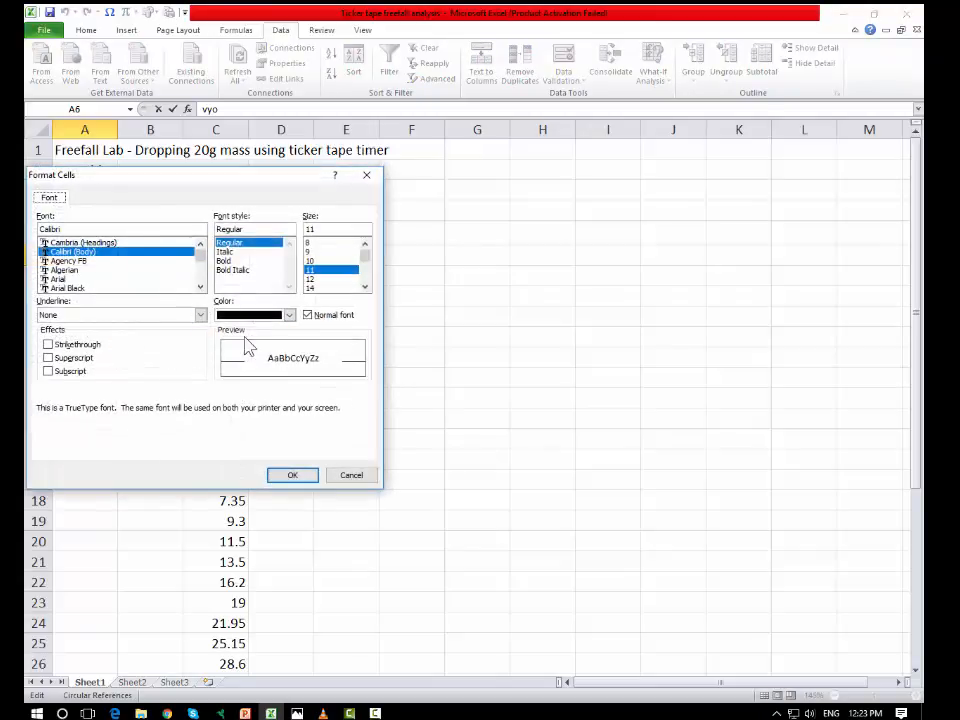
left_click(66, 371)
left_click(288, 476)
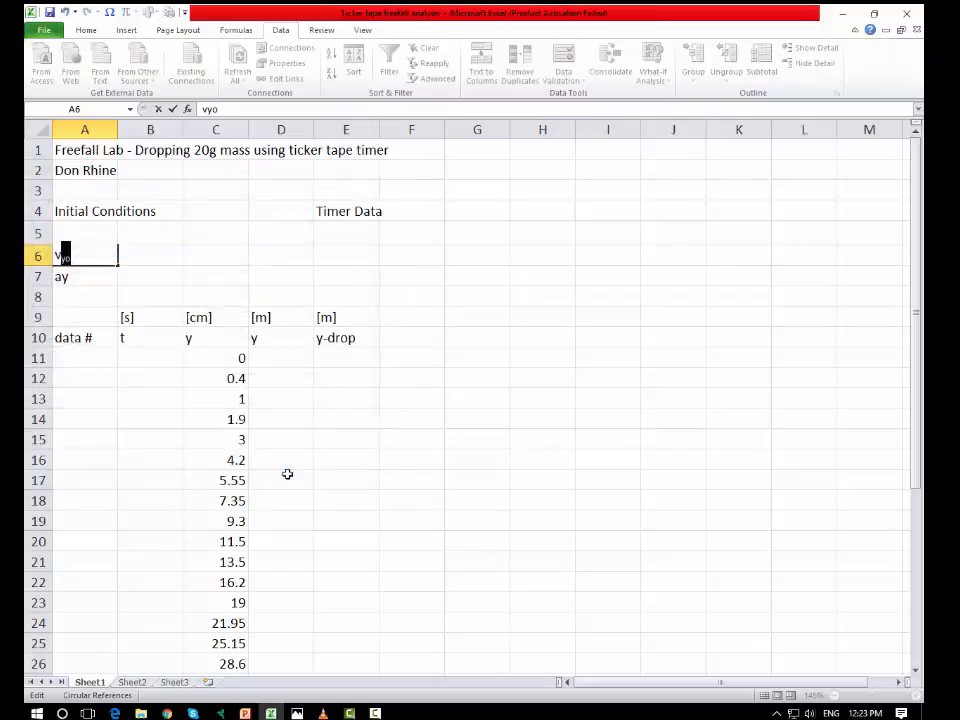
Step: Format the y of the acceleration label in A7 as subscript
left_click(72, 280)
double_click(70, 280)
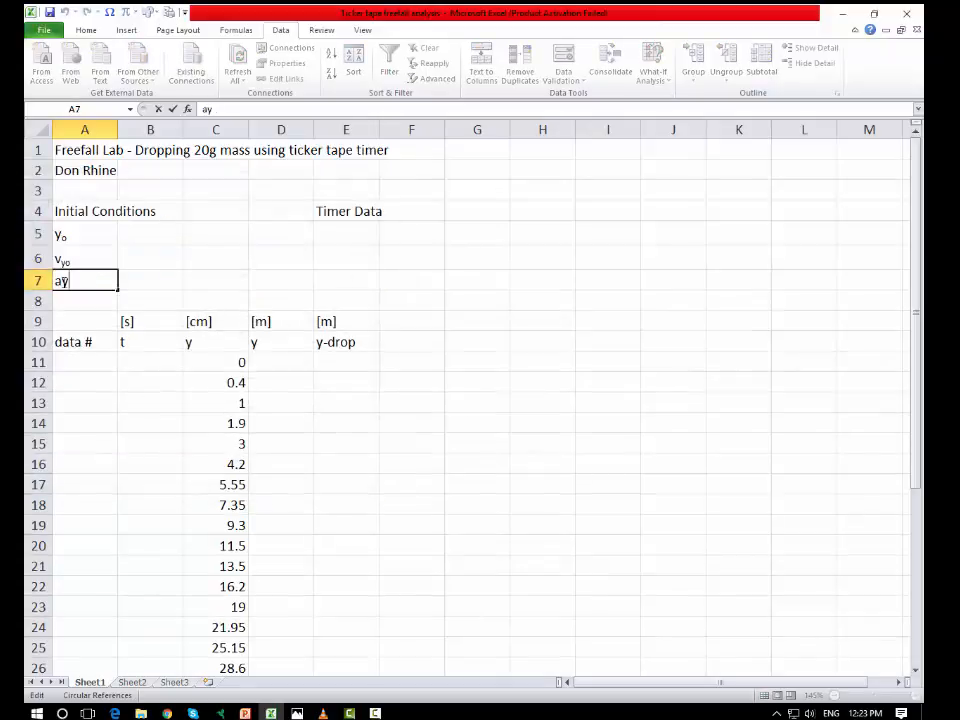
left_click_drag(69, 281, 62, 281)
right_click(63, 279)
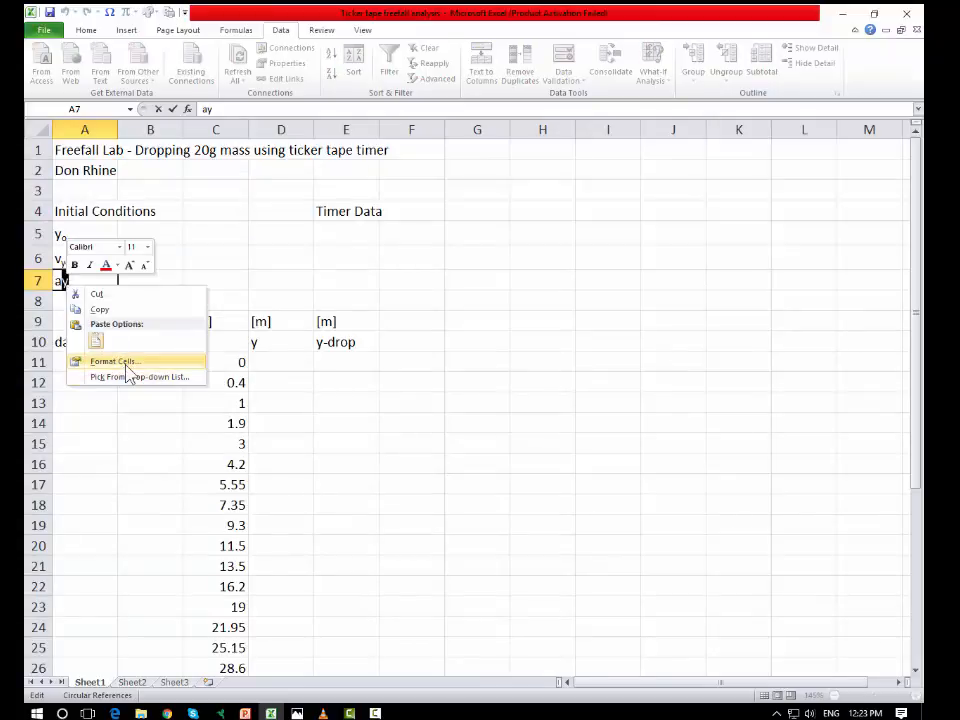
left_click(126, 364)
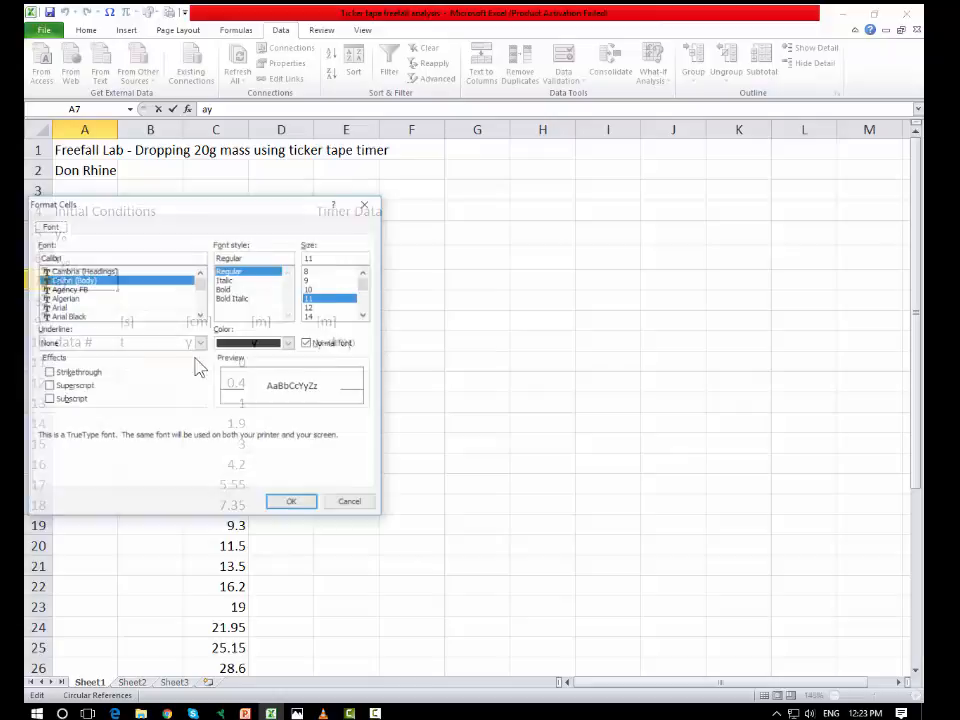
left_click(70, 399)
left_click(292, 503)
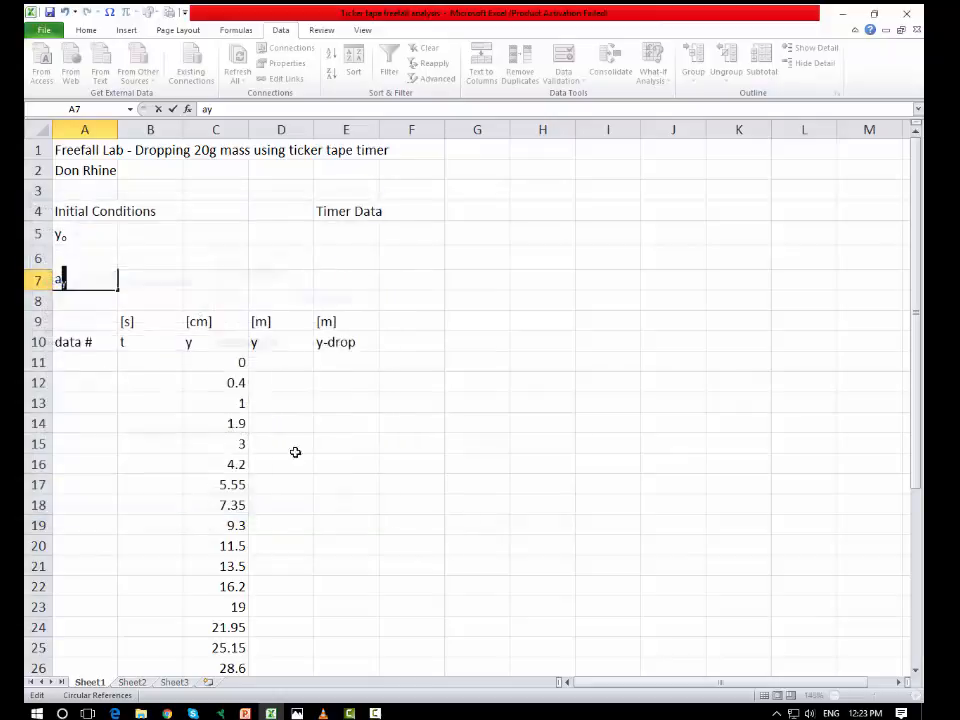
left_click(474, 385)
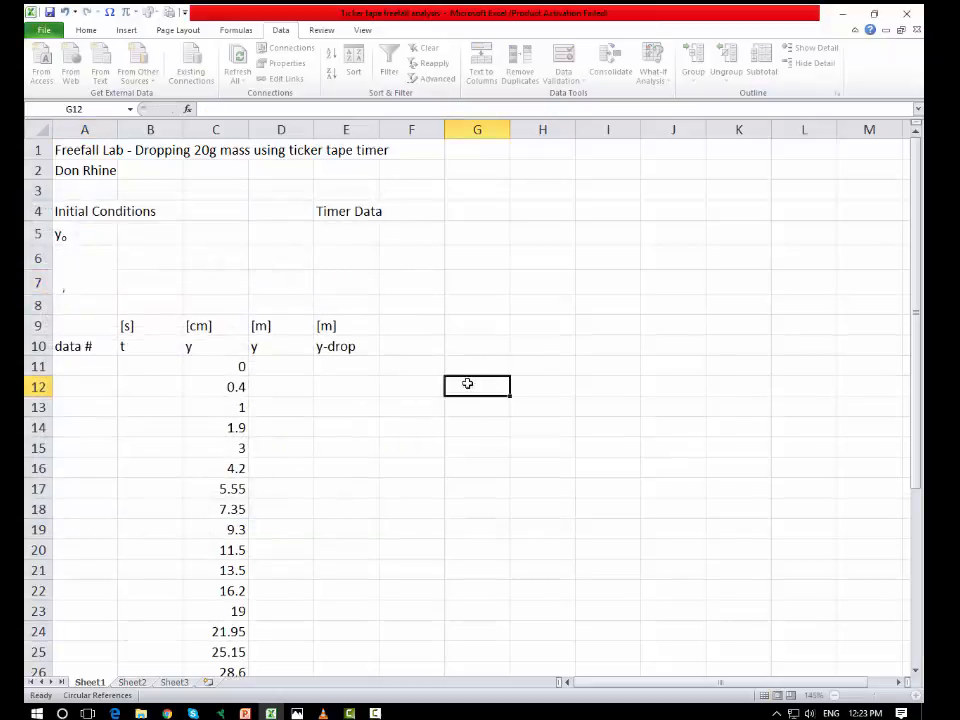
Step: Enter the label Δt in E5 under Timer Data, using the delta symbol followed by t
left_click(370, 255)
left_click(353, 235)
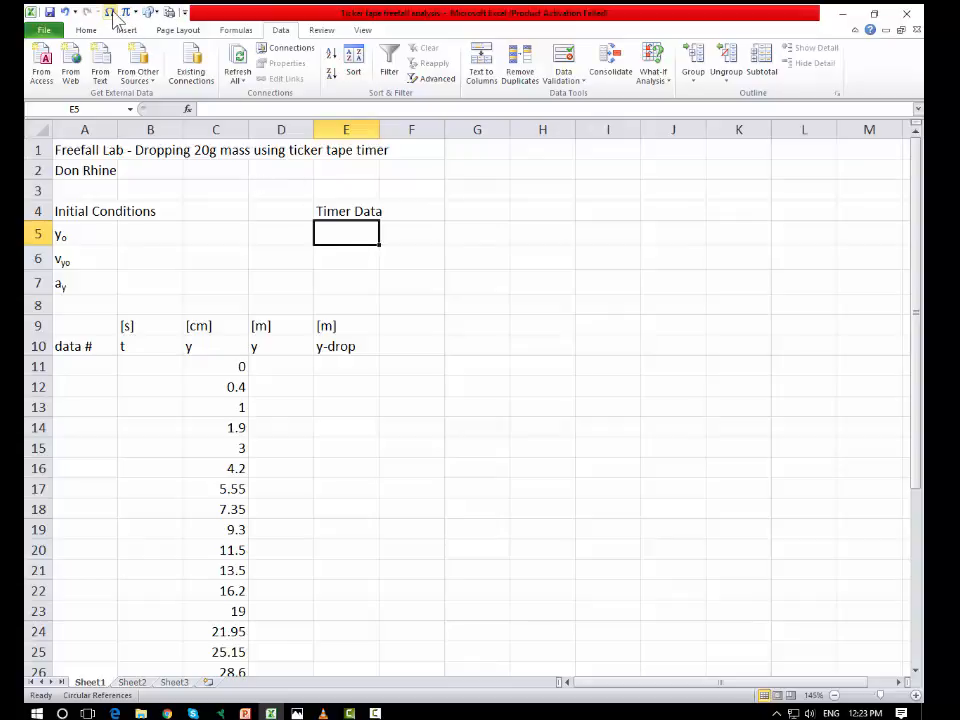
left_click(111, 12)
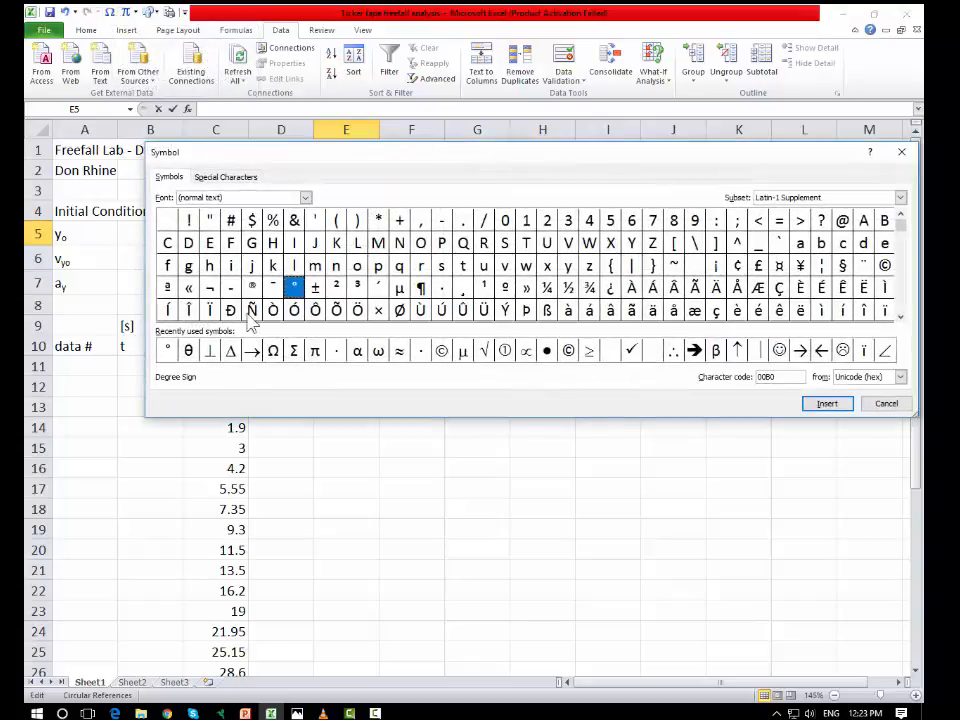
left_click(230, 351)
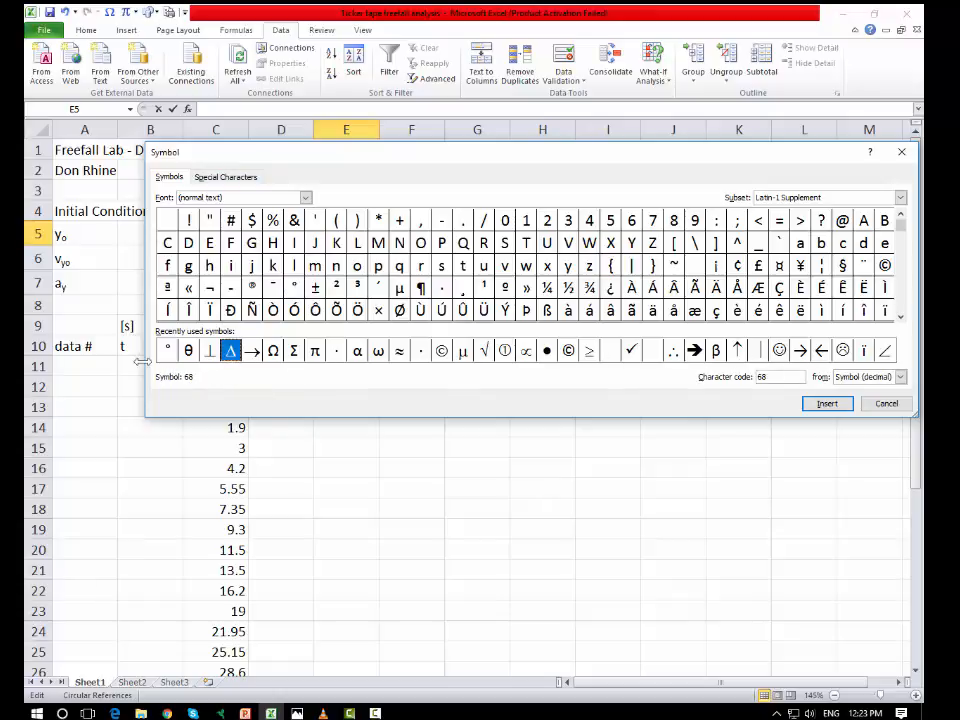
double_click(231, 352)
left_click(887, 403)
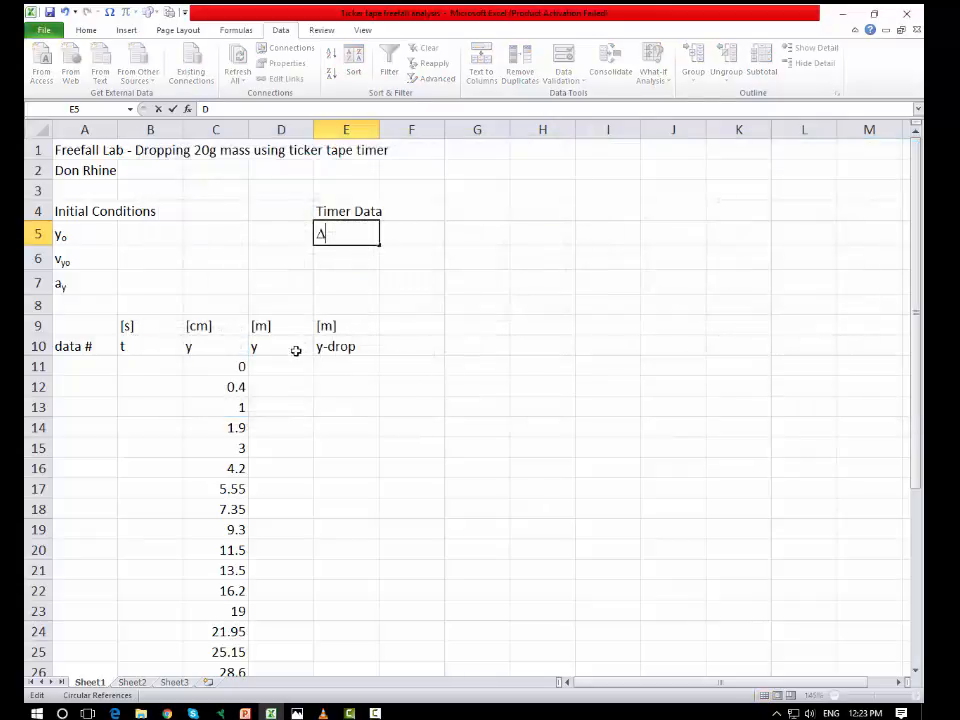
type("t")
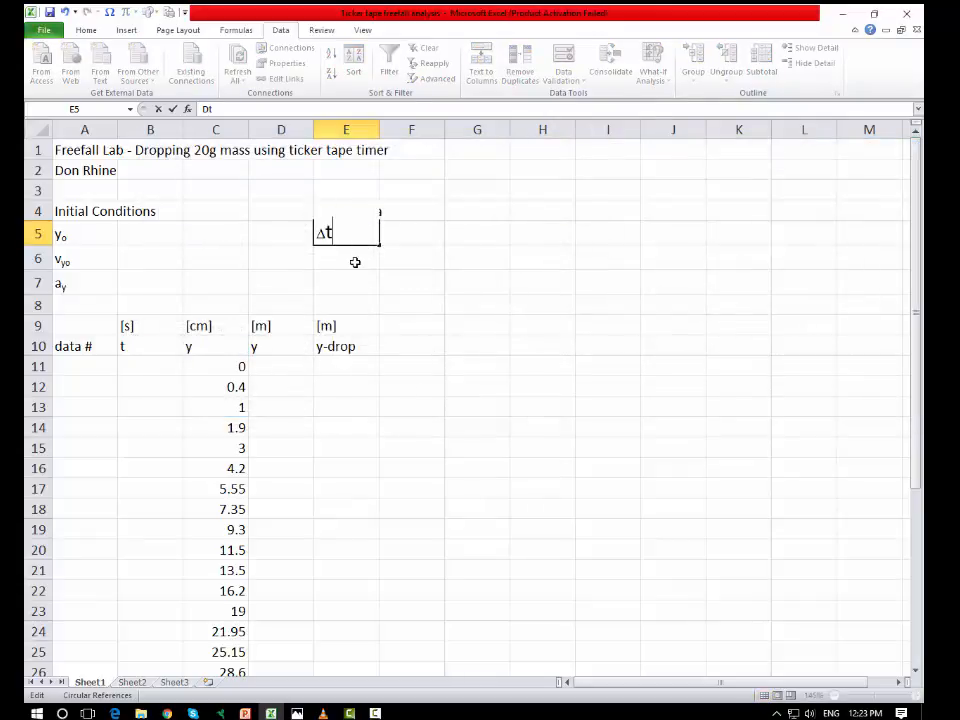
key("Return")
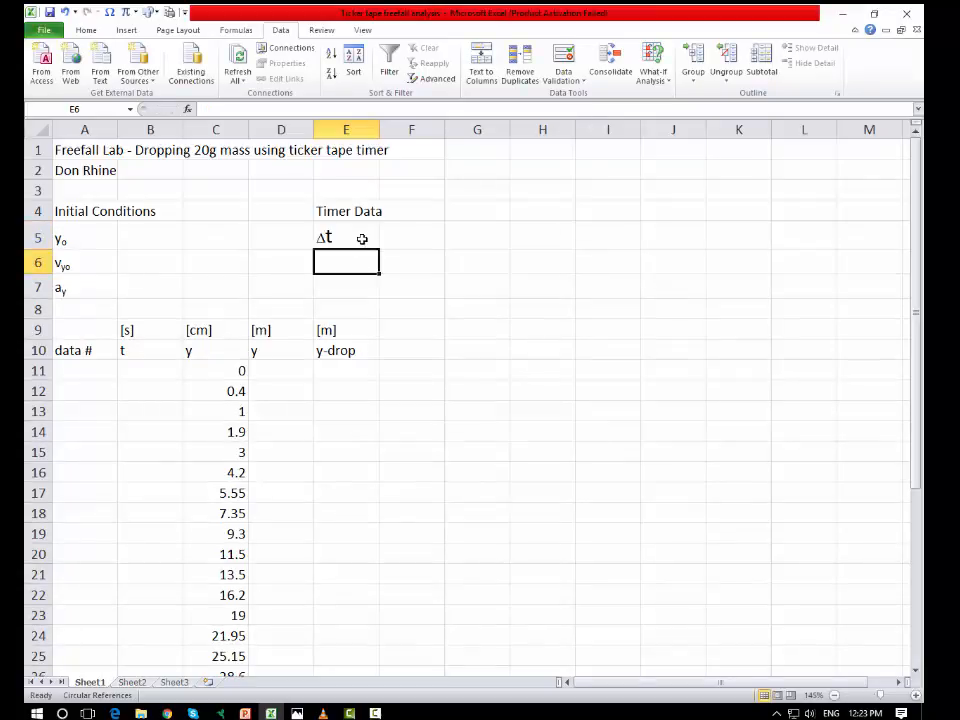
Step: Enter the label "frequency, T" in E6 under Timer Data
type("fre")
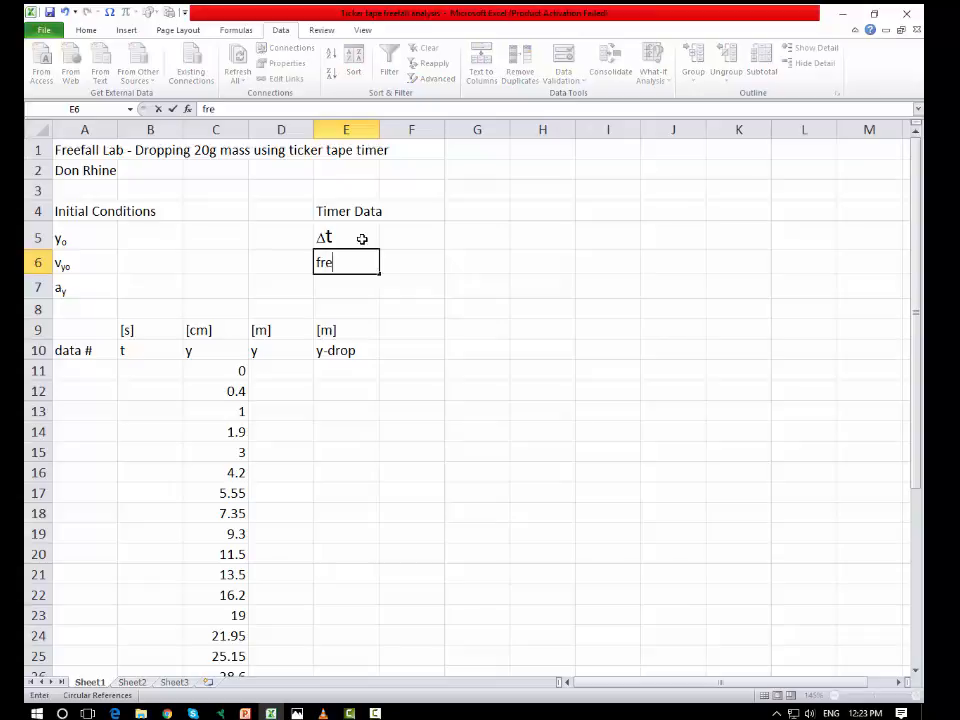
type("quency, T")
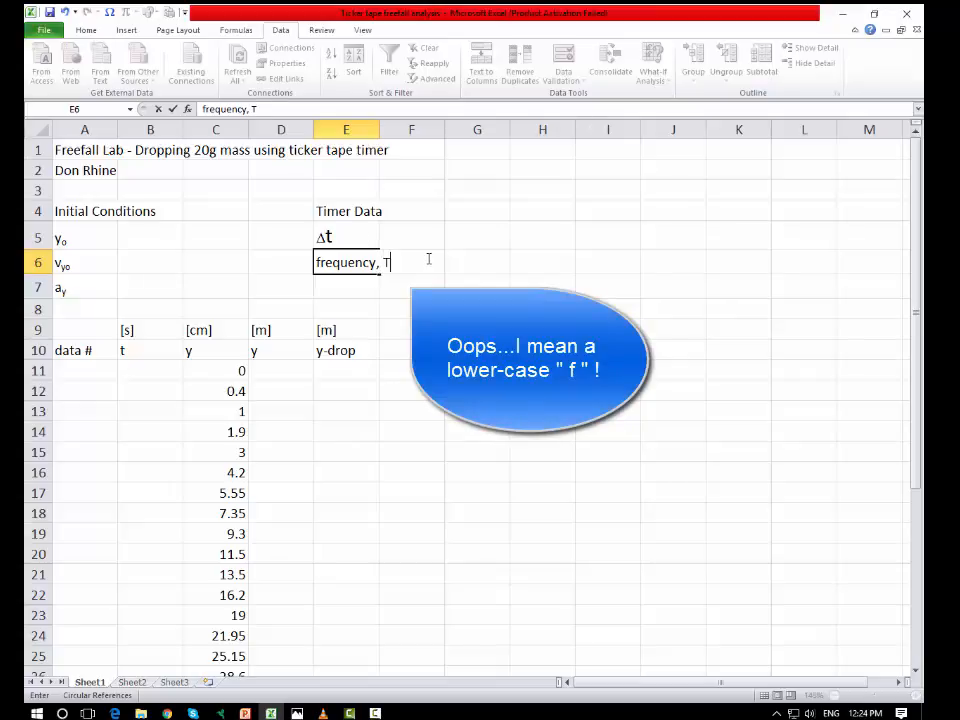
Step: Enter the units [s] in G5 for Δt and [1/s] or [Hz] in G6 for the frequency
left_click(476, 235)
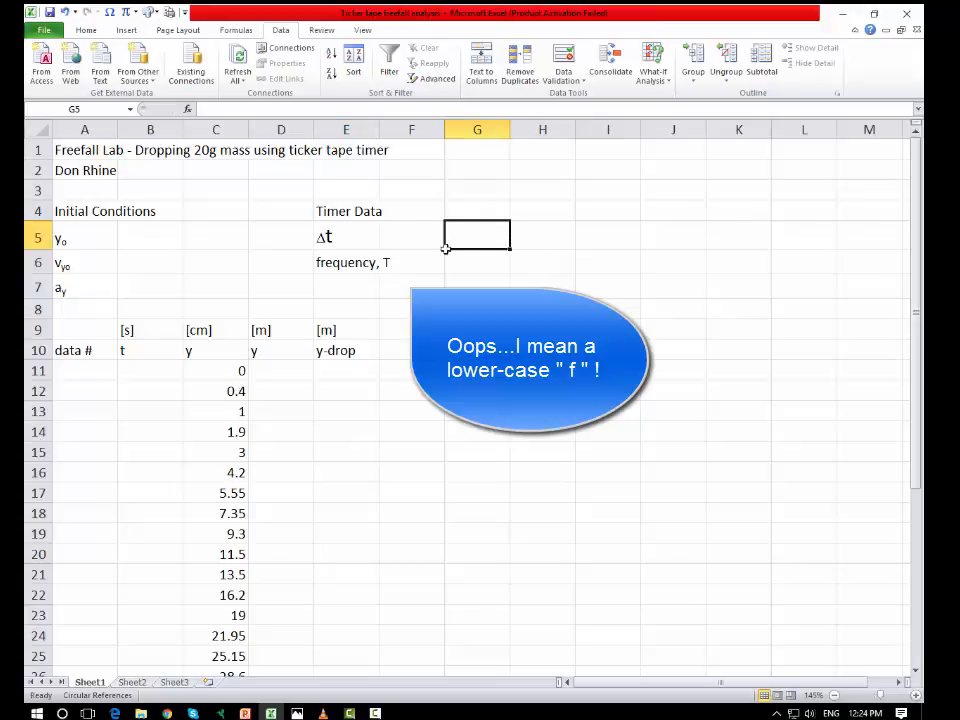
type("[s")
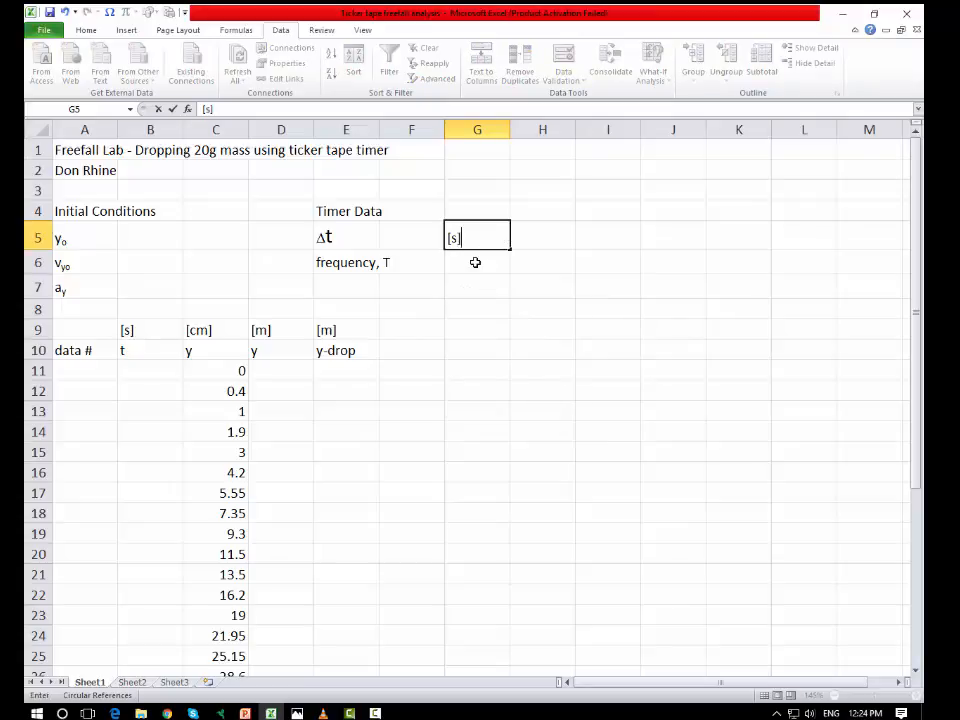
key("Return")
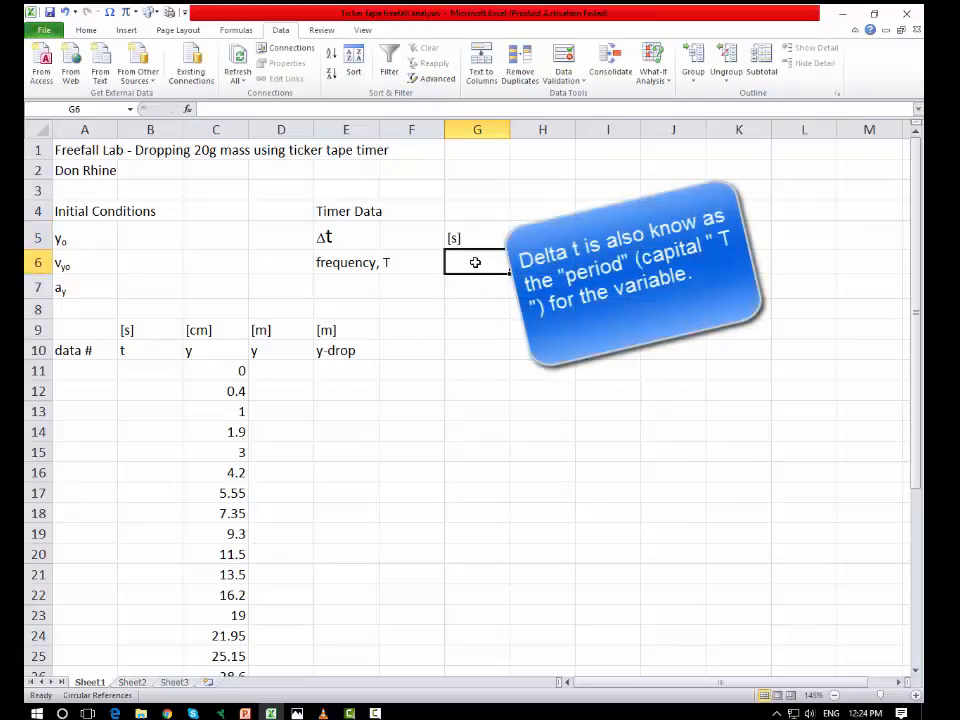
type("[1/s] or [")
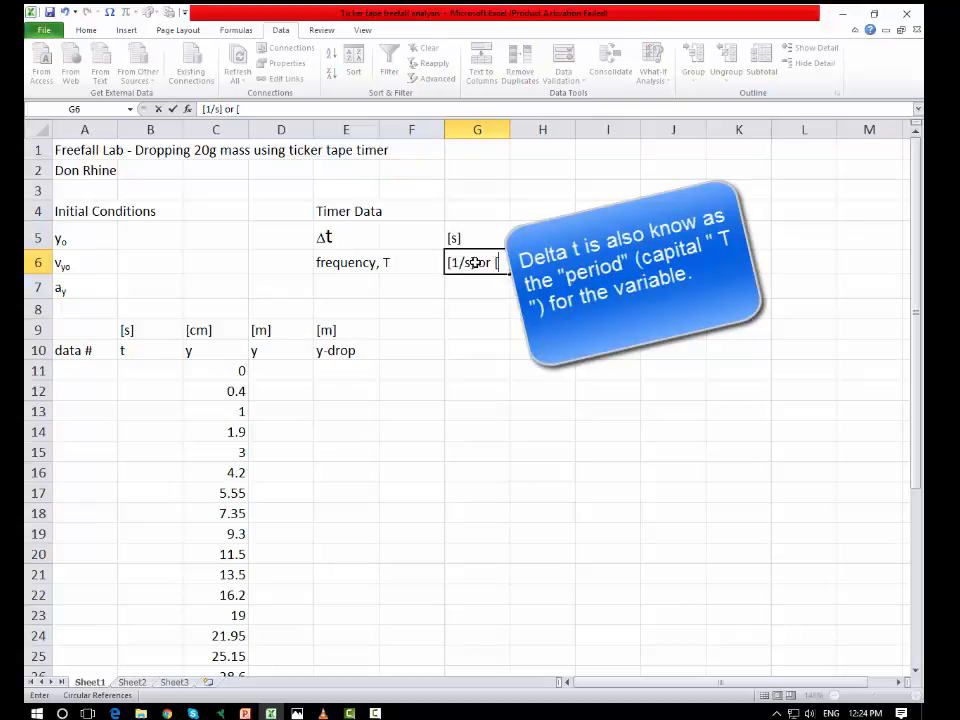
type("Hz")
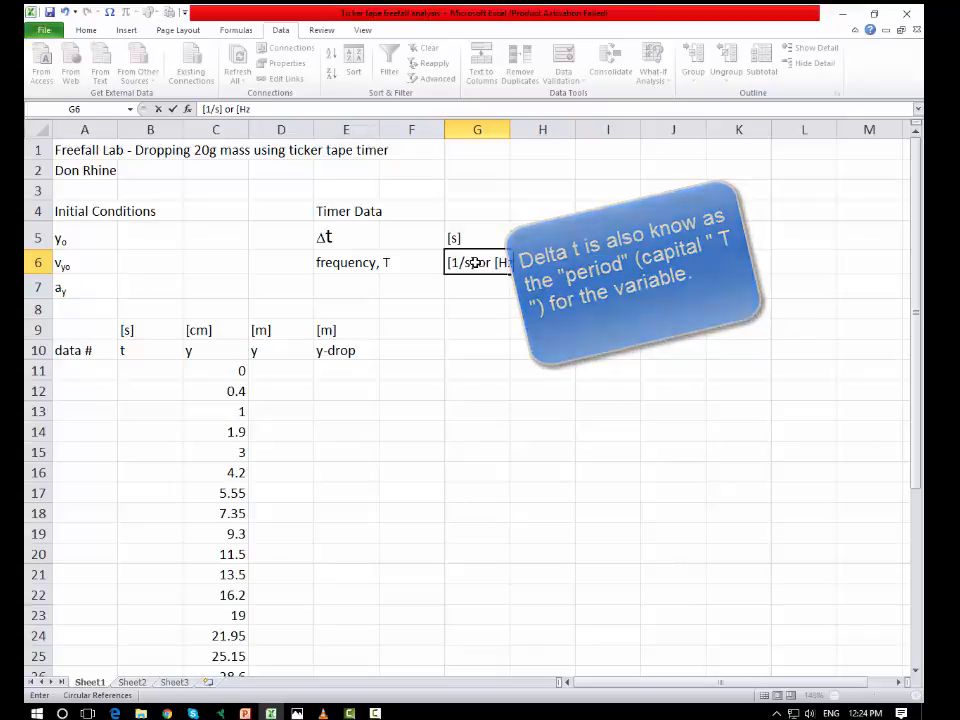
type("]")
left_click(522, 326)
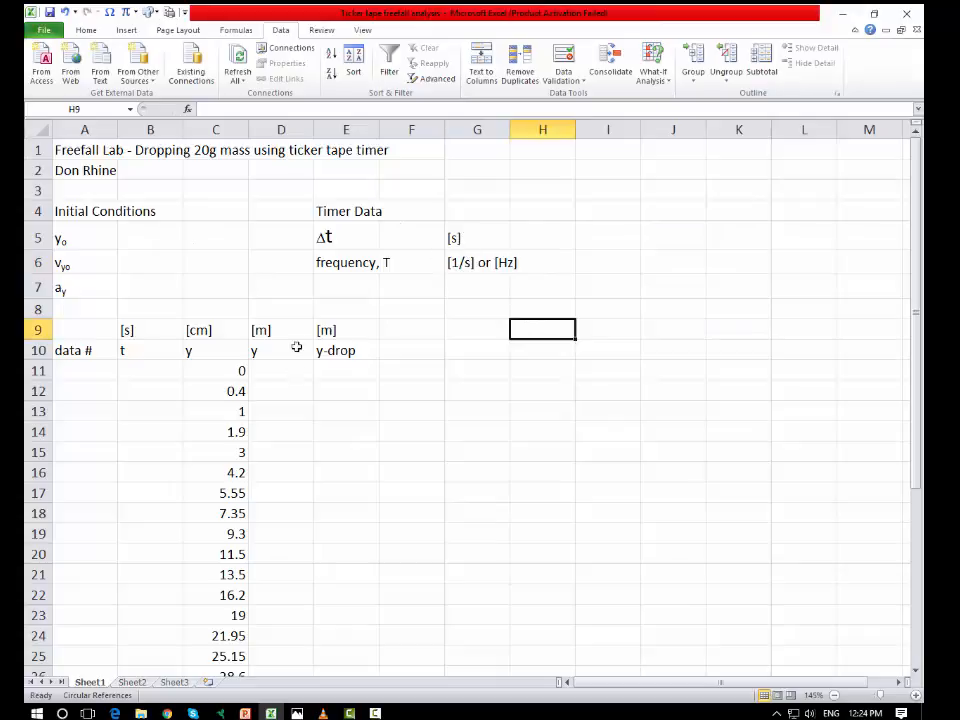
Step: Review the centimetre position data in column C and the units listed beside the timer data
left_click(238, 370)
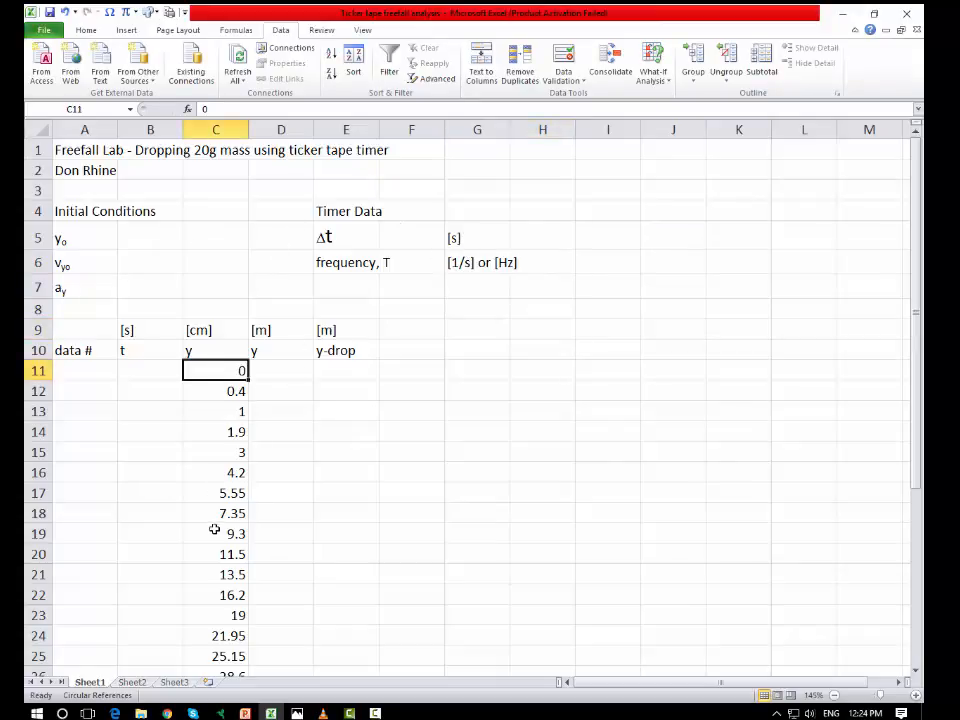
left_click_drag(230, 373, 222, 554)
scroll(223, 555, "down", 1)
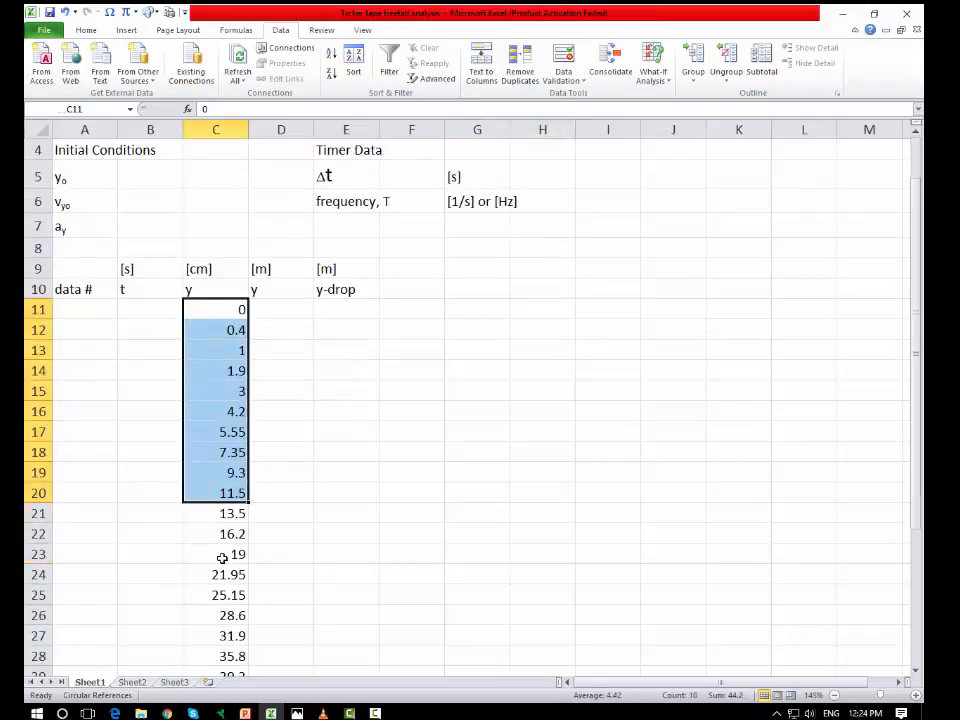
scroll(234, 309, "up", 1)
left_click(234, 309)
left_click(224, 376)
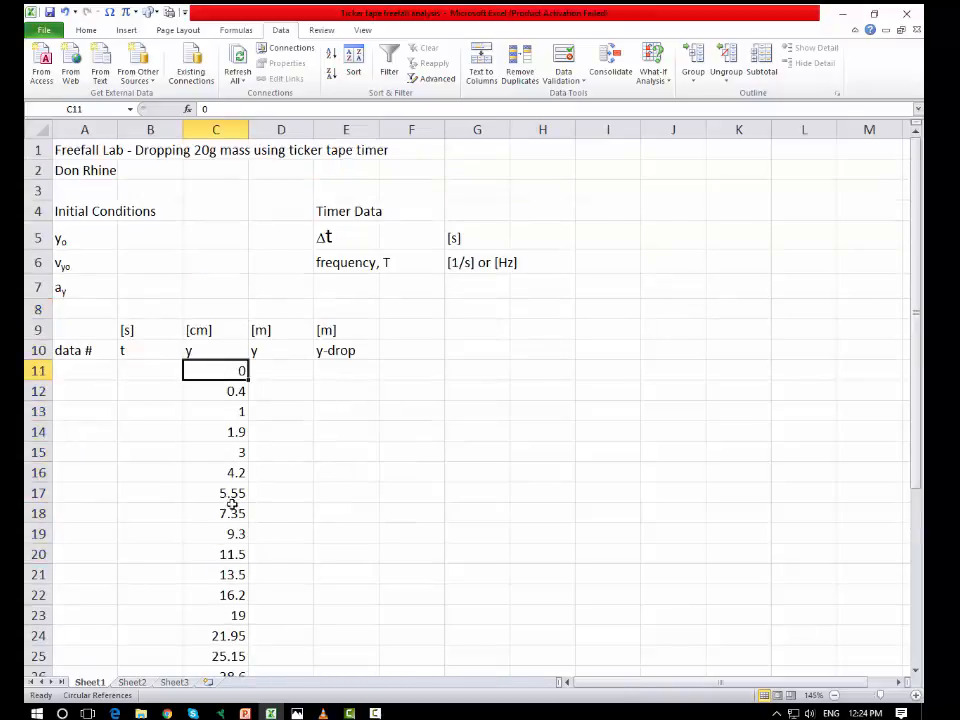
left_click(238, 386)
left_click(229, 374)
left_click(233, 393)
scroll(298, 394, "down", 1)
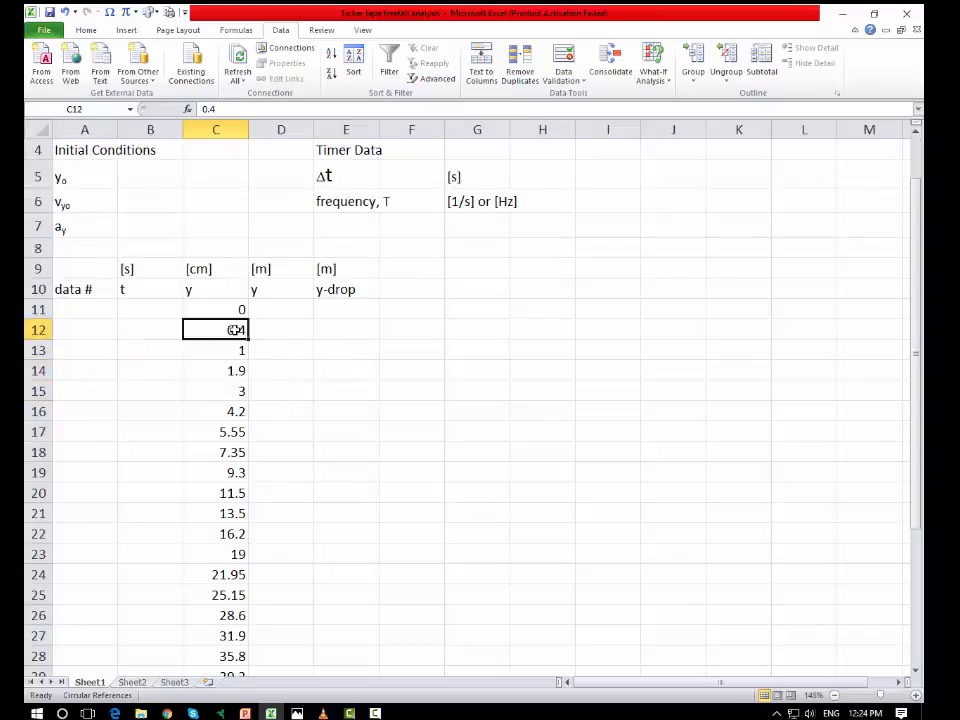
left_click(213, 269)
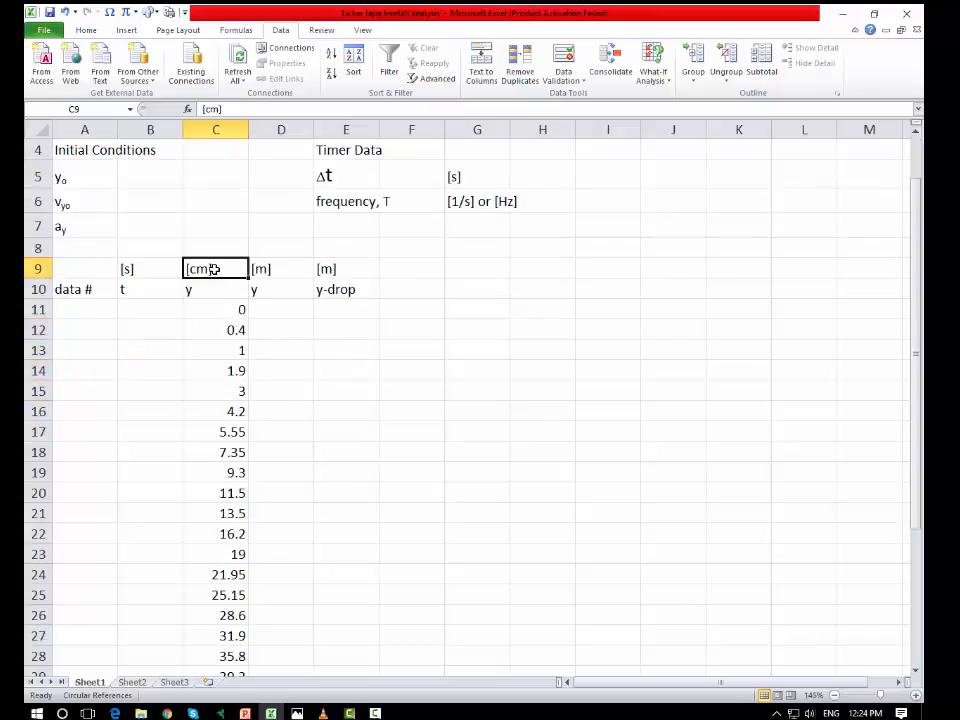
left_click(466, 177)
left_click(461, 199)
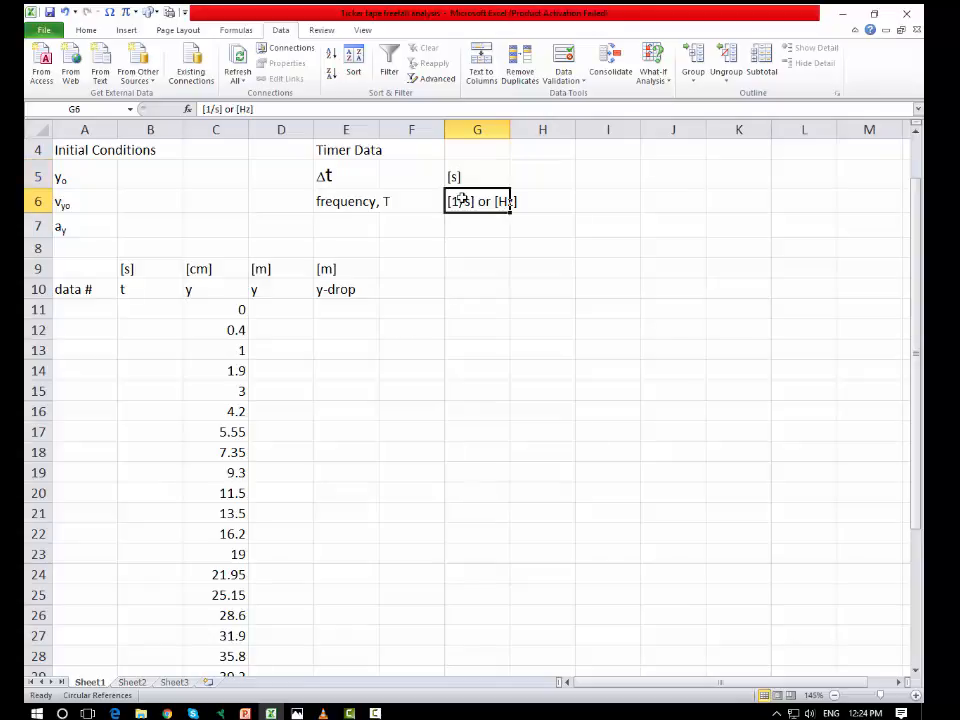
left_click(557, 236)
scroll(557, 236, "up", 1)
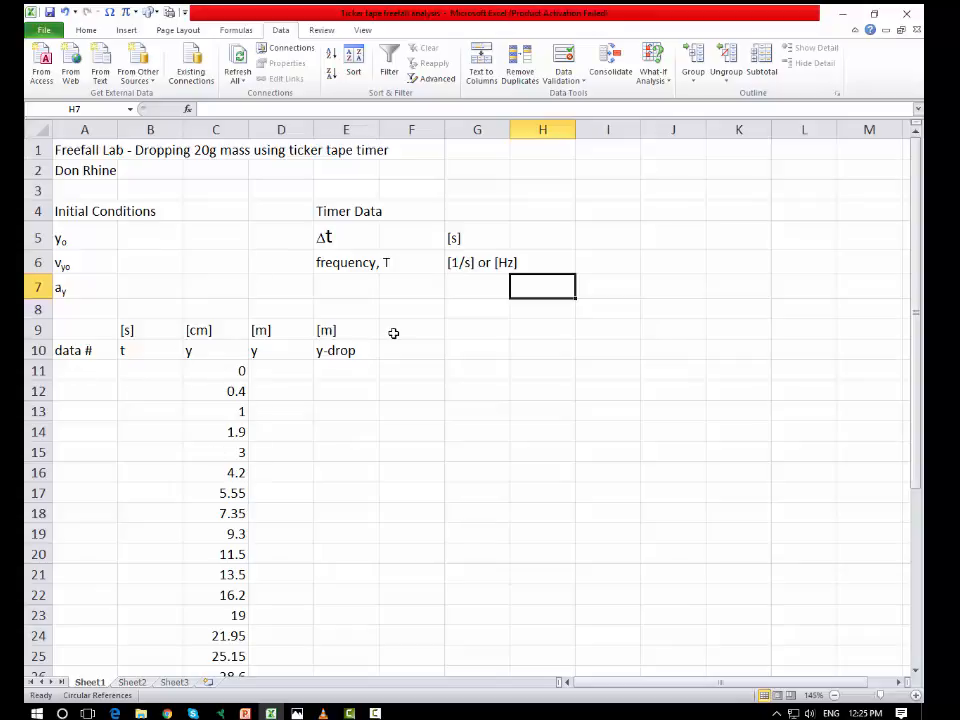
left_click(349, 238)
left_click(431, 238)
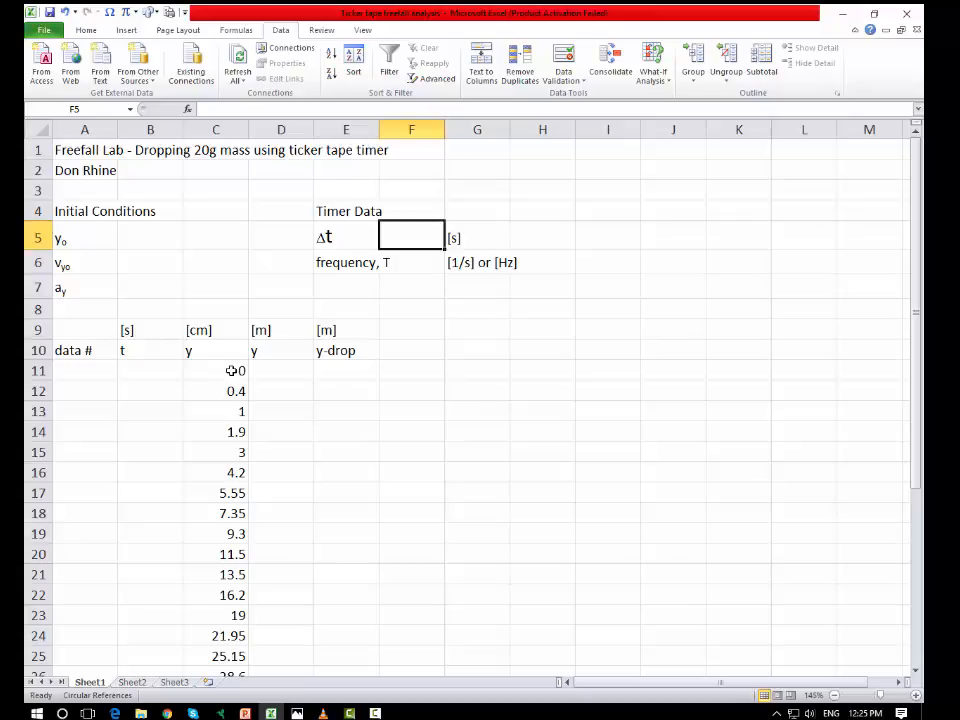
Step: Fill all the measured y values in centimetres, from C11 down to the last entry, with light olive green
left_click_drag(226, 371, 208, 564)
scroll(310, 514, "up", 6)
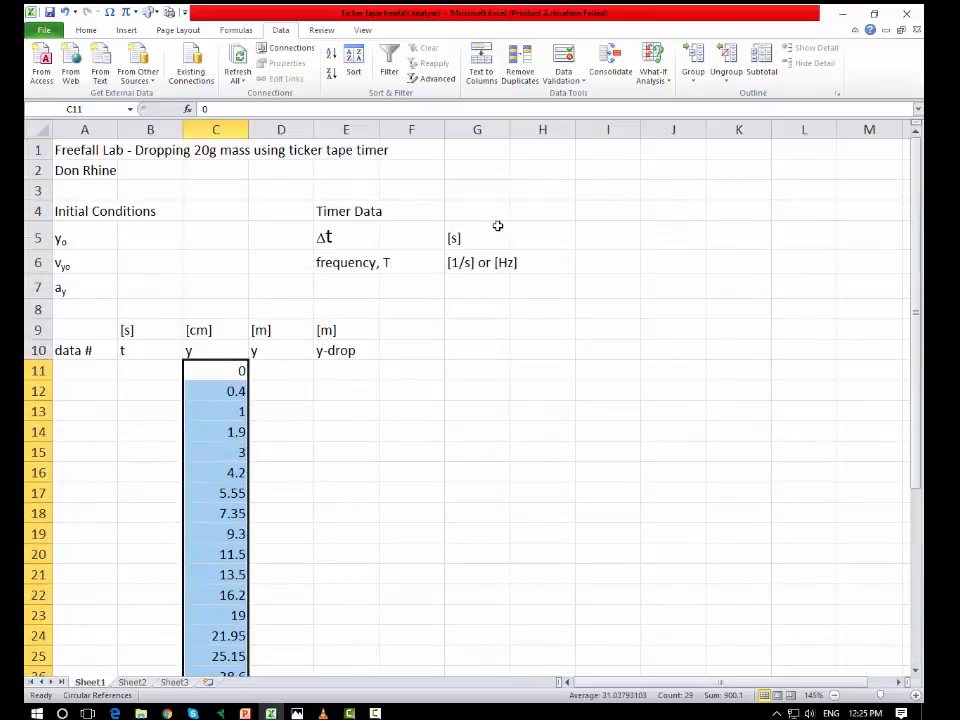
left_click(86, 30)
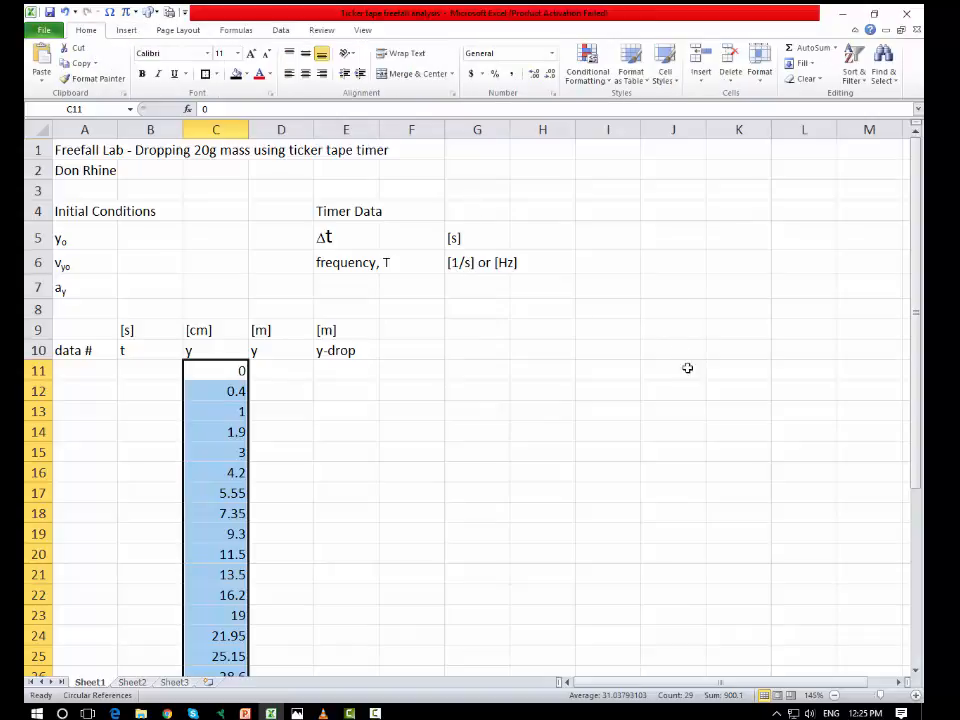
left_click(246, 74)
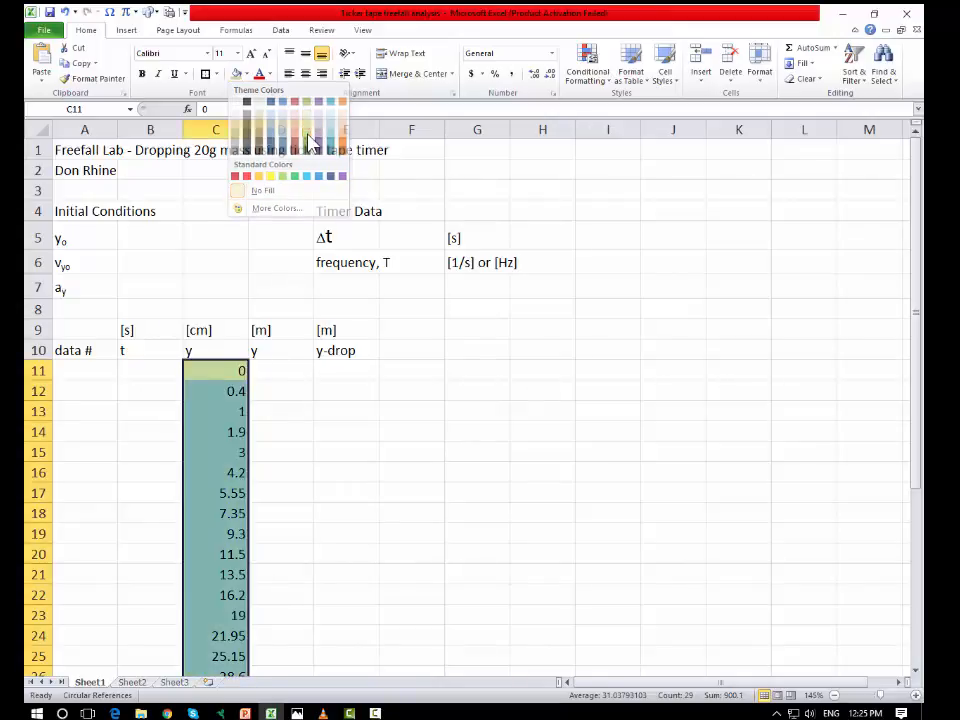
left_click(310, 143)
left_click(418, 237)
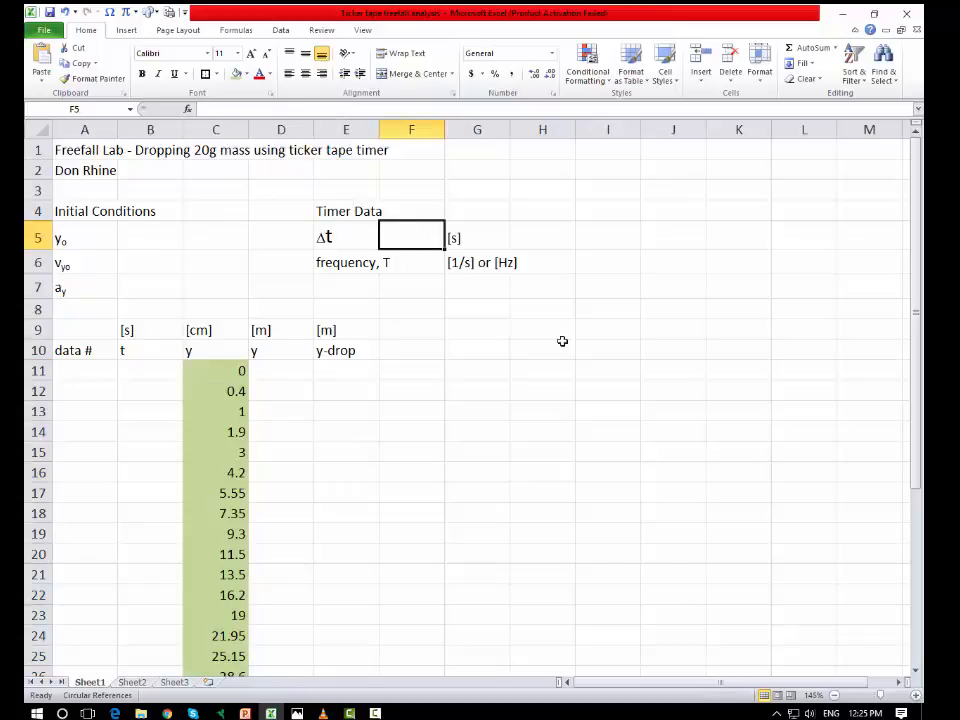
left_click(583, 195)
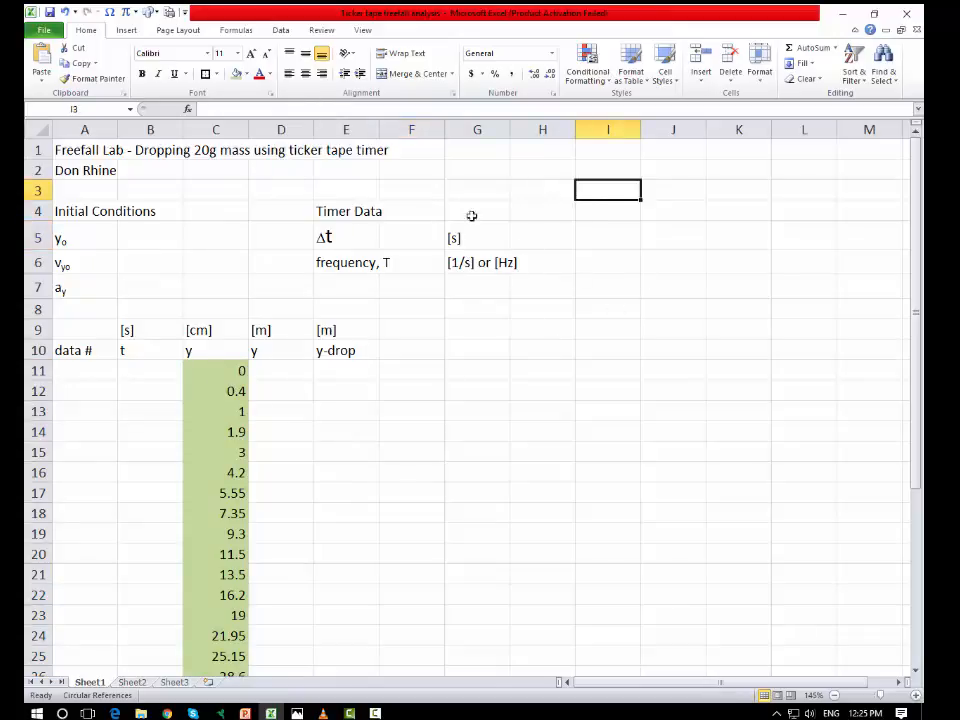
Step: Move the Timer Data heading up from E4 to E3
left_click(347, 205)
mouse_move(347, 199)
left_mouse_down()
mouse_move(332, 210)
mouse_move(347, 189)
mouse_move(591, 199)
mouse_move(596, 186)
mouse_move(358, 196)
left_mouse_up()
left_click(350, 211)
left_click(351, 188)
Step: Add the label "Frames per tick" in E4 and enter 4 beside it in F4
left_click(345, 207)
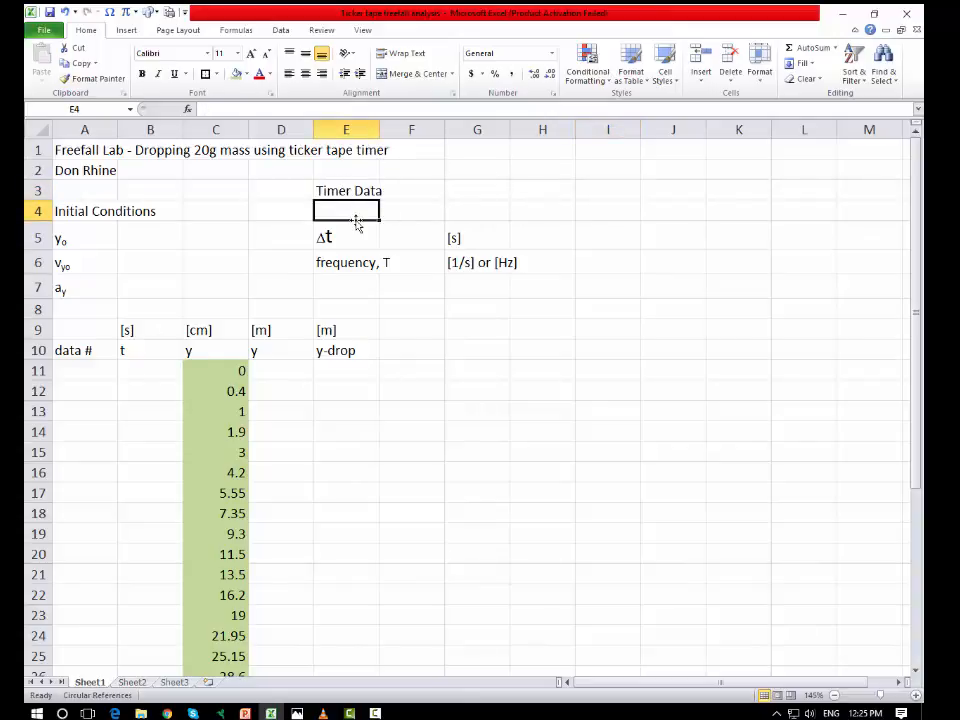
type("Frames p")
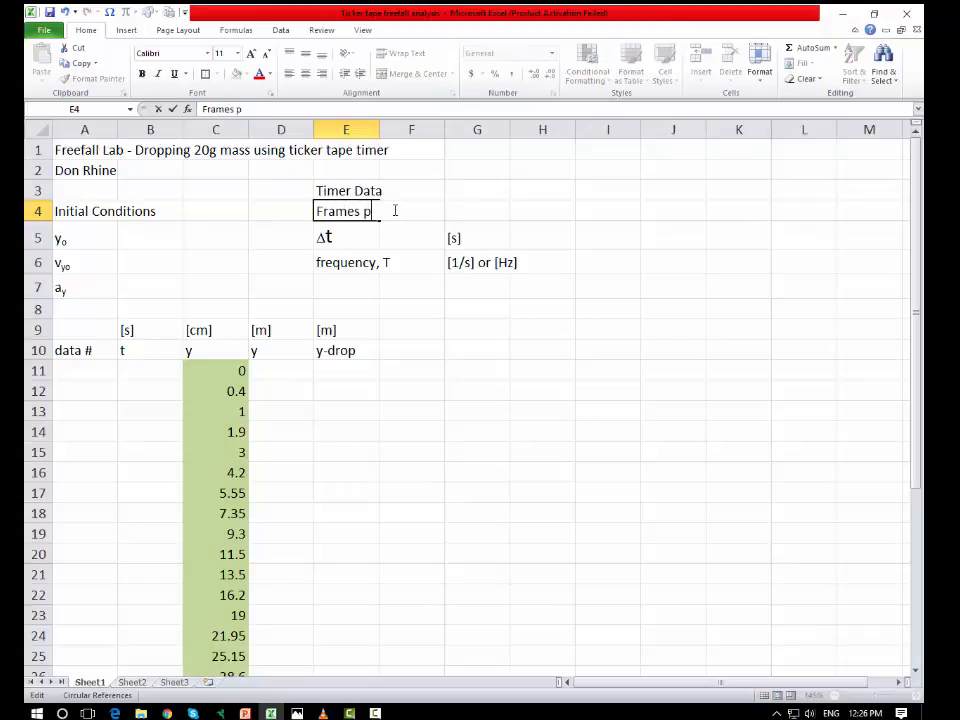
type("er tick")
left_click(455, 207)
left_click(424, 211)
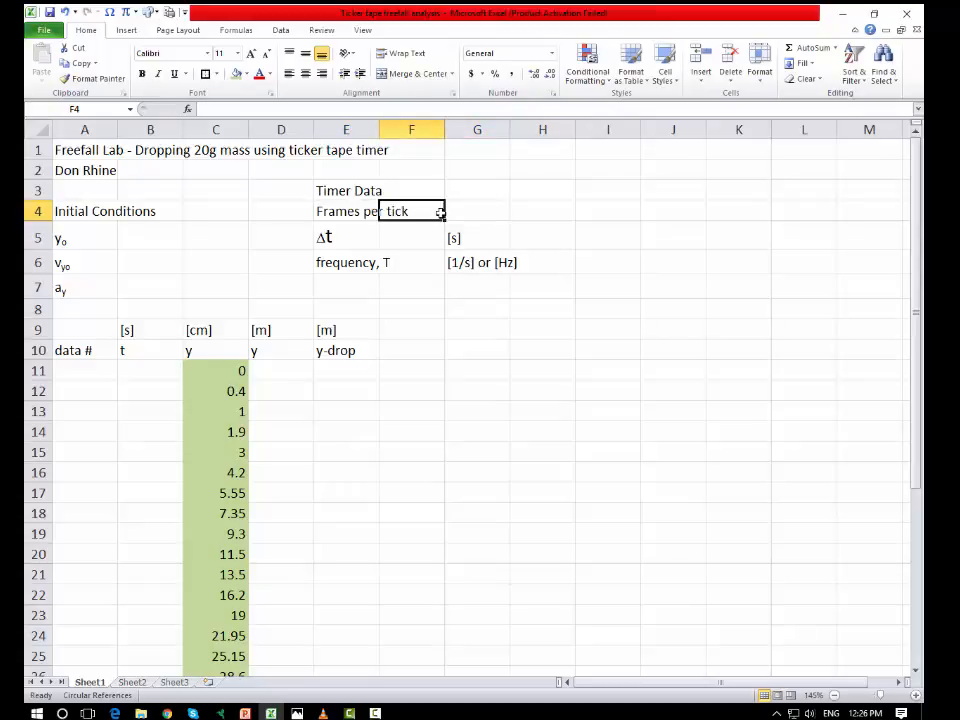
type("4")
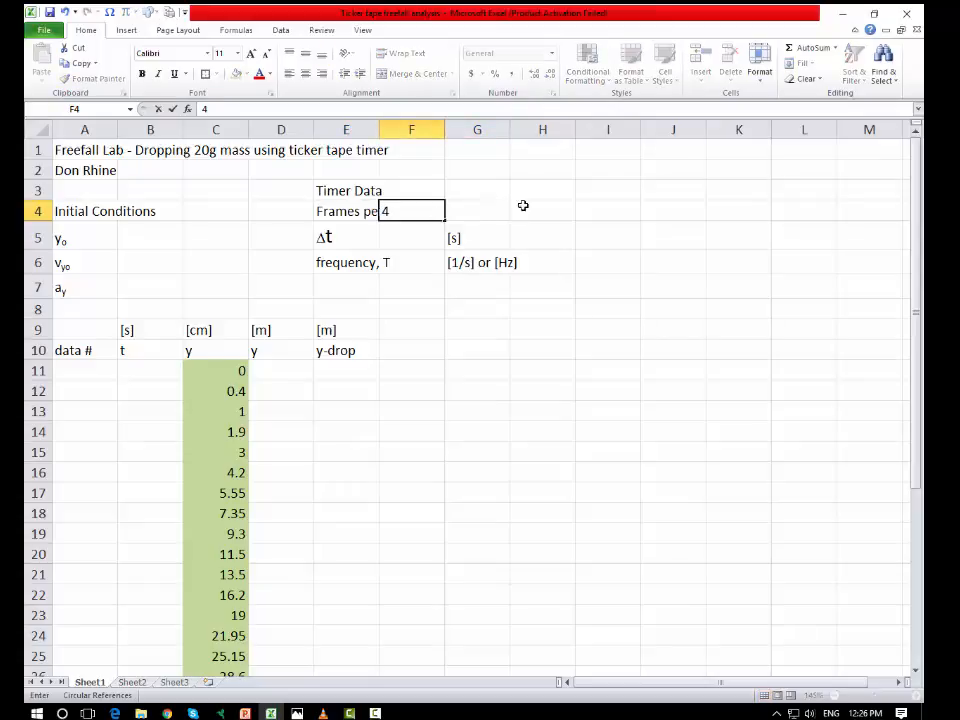
left_click(562, 192)
Step: Move the Timer Data heading up to E2 and enter the label "Frame rate" in E3
left_click(354, 190)
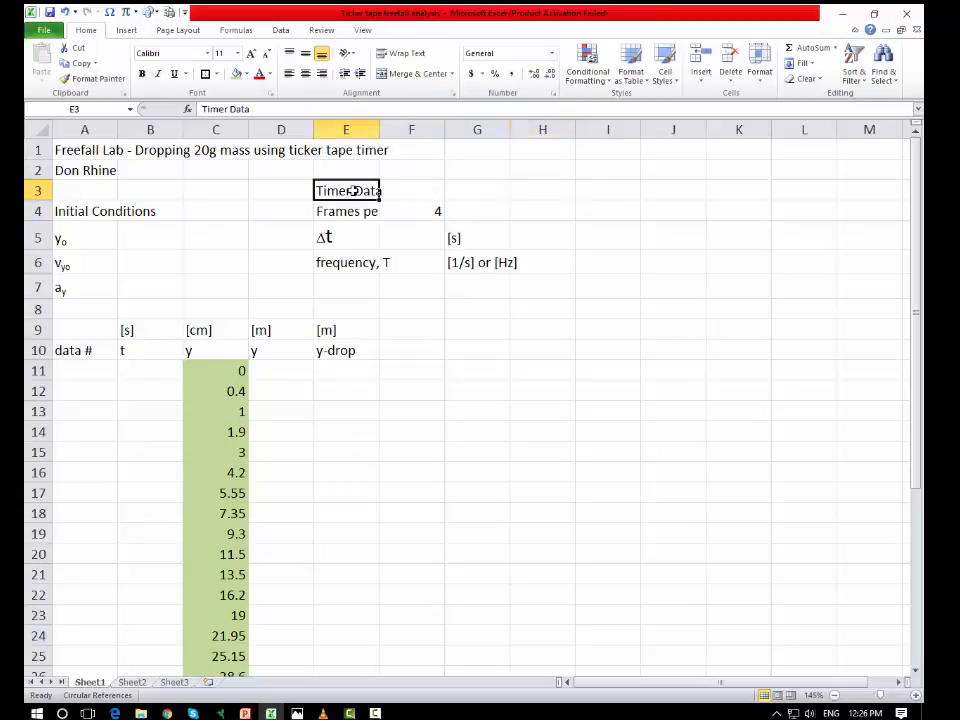
left_click_drag(354, 190, 354, 172)
left_click(364, 190)
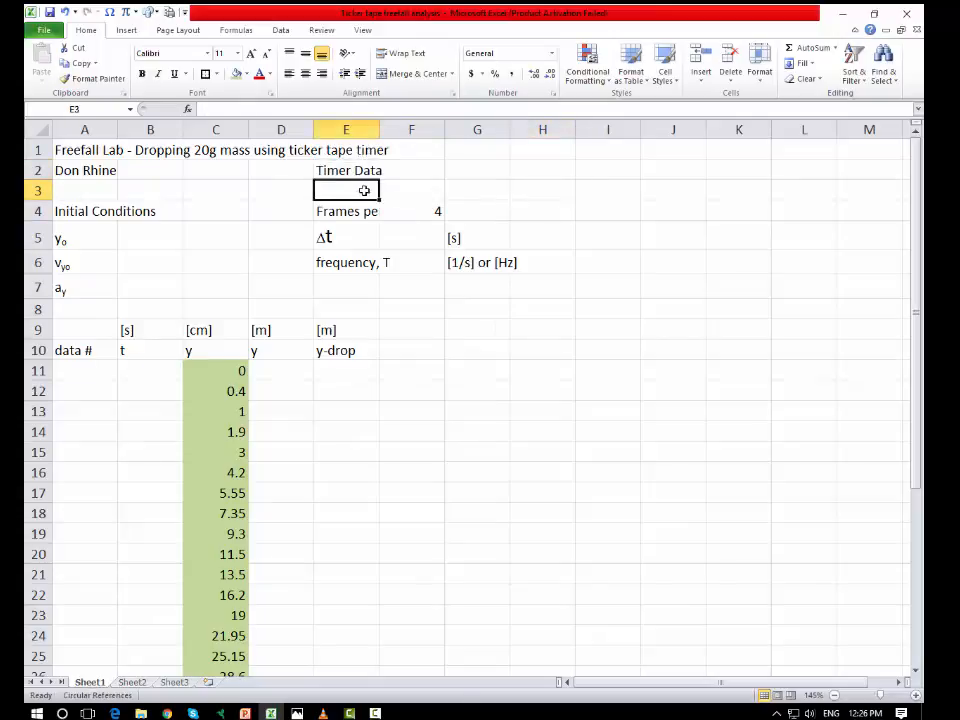
type("Fra")
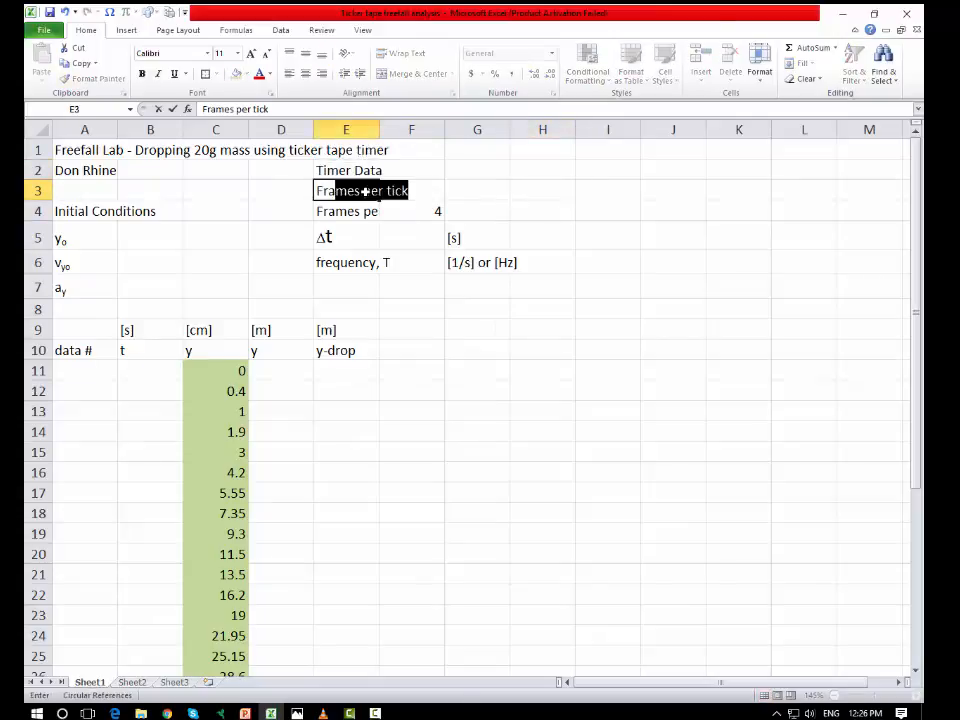
type("me ra")
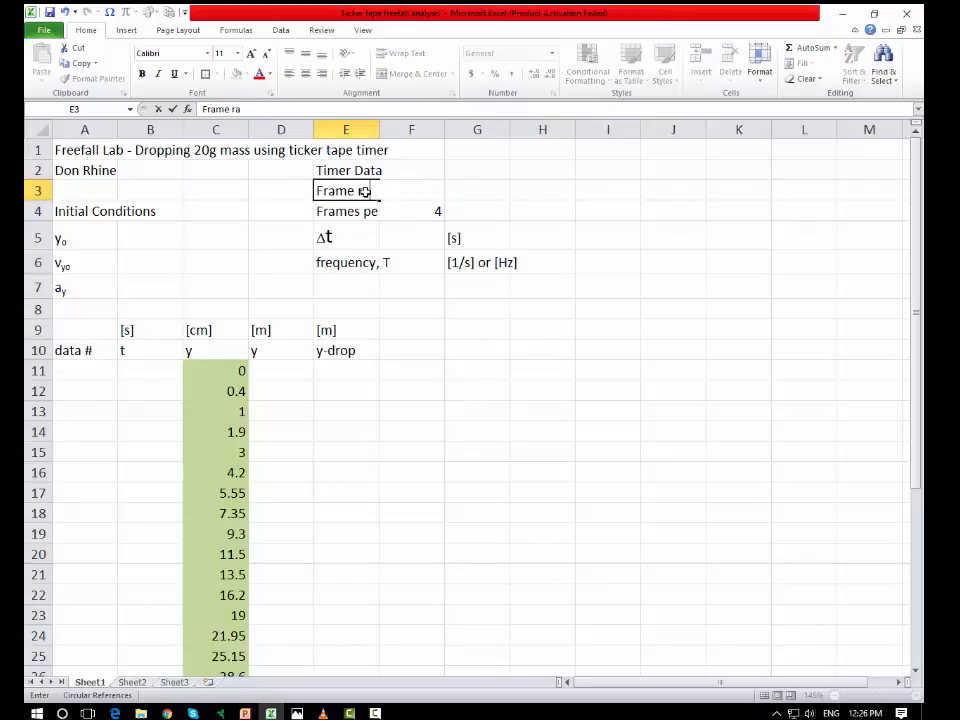
type("te")
left_click(530, 207)
Step: Enter a frame rate of 240 in F3
left_click(438, 190)
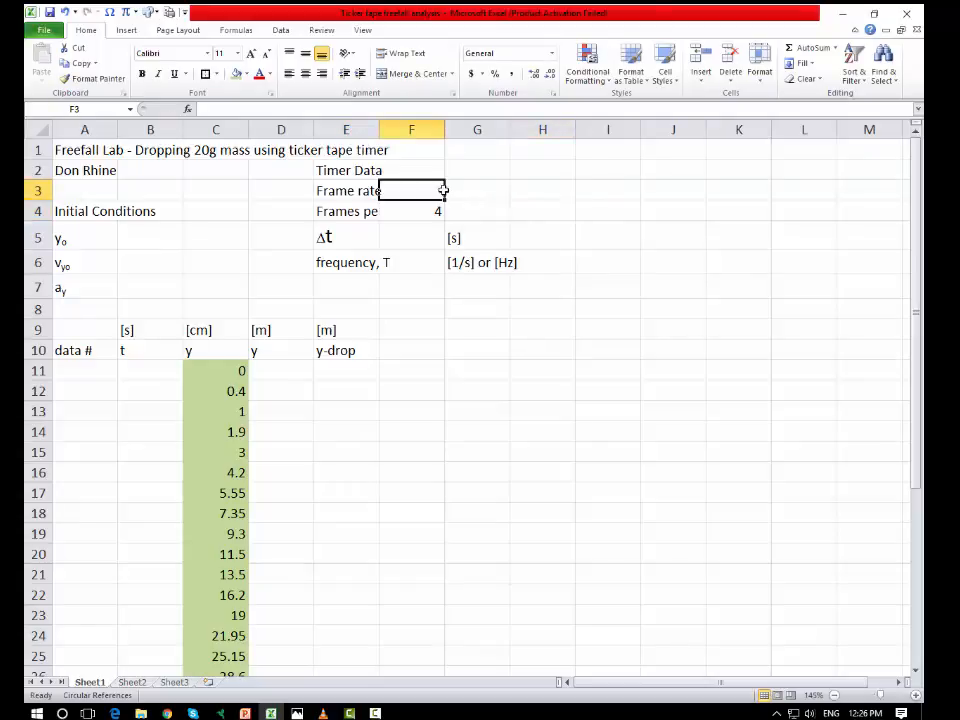
type("24")
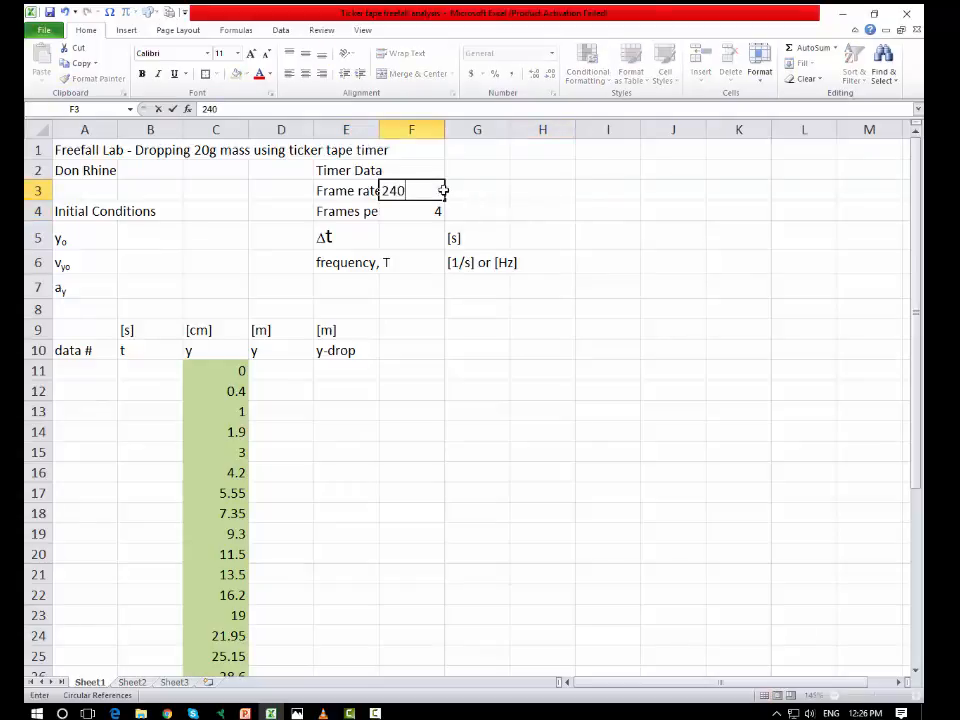
type("0")
left_click(531, 212)
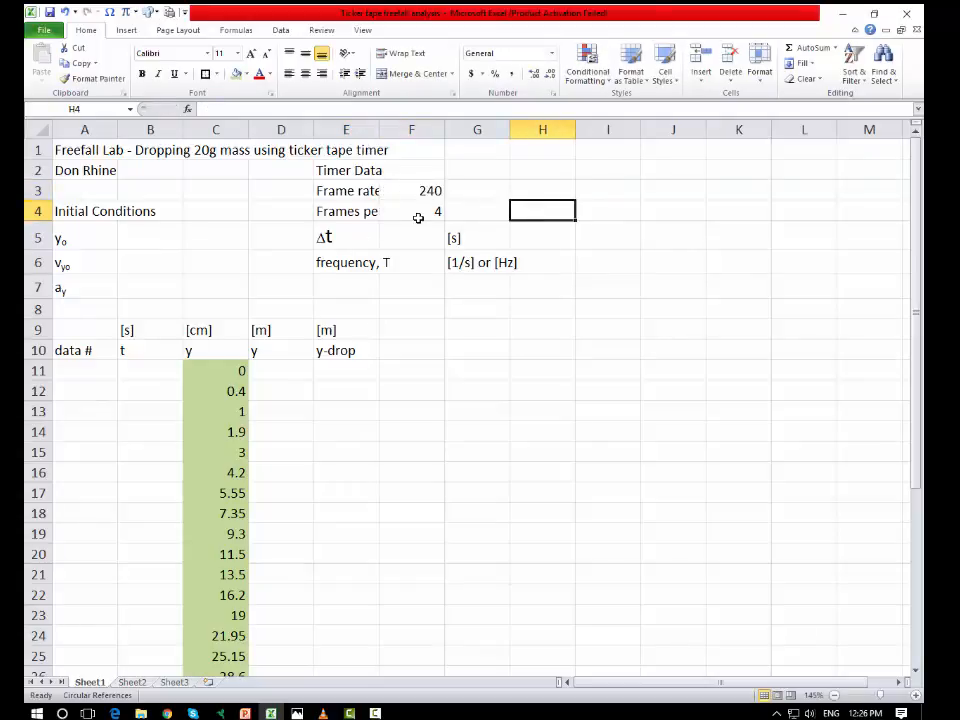
left_click(418, 211)
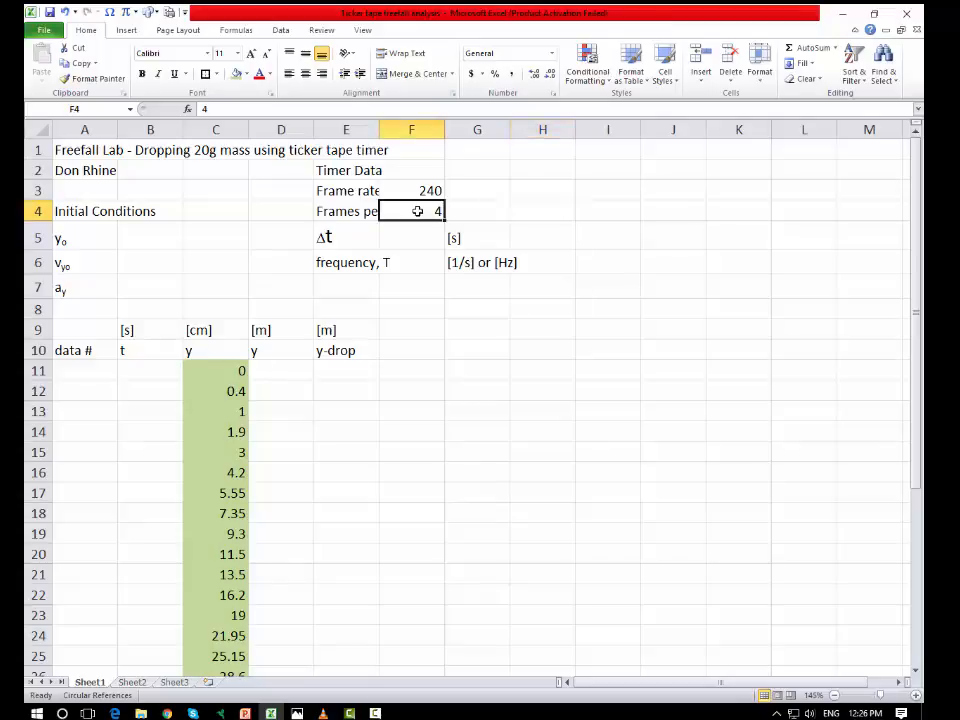
left_click(345, 211)
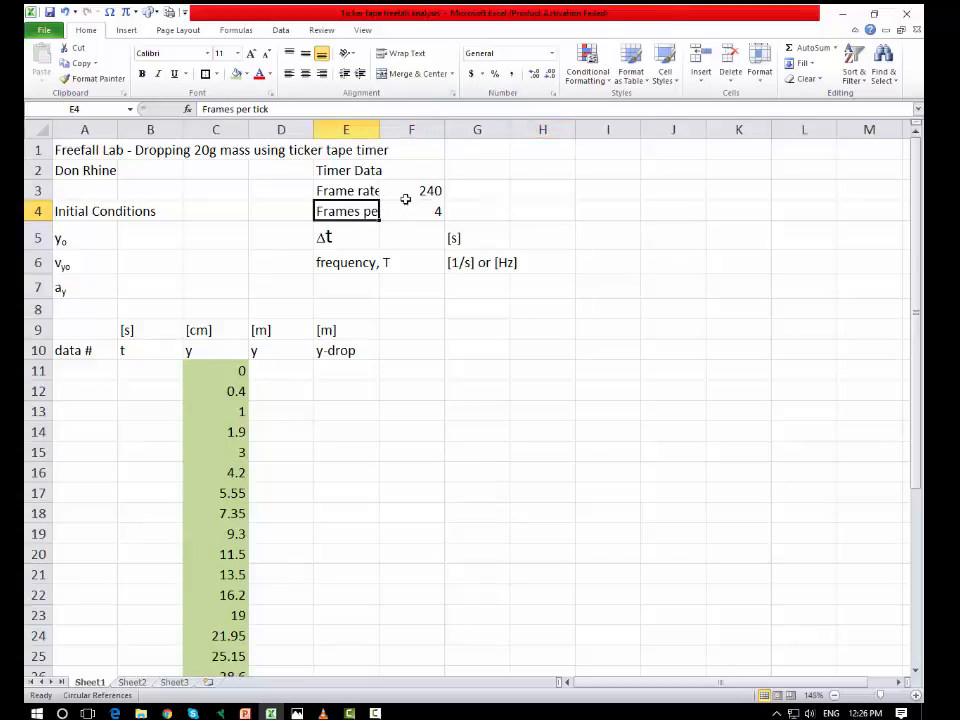
left_click(405, 210)
Step: Enter 1 in B1, directly beside the long title text in A1
left_click(160, 150)
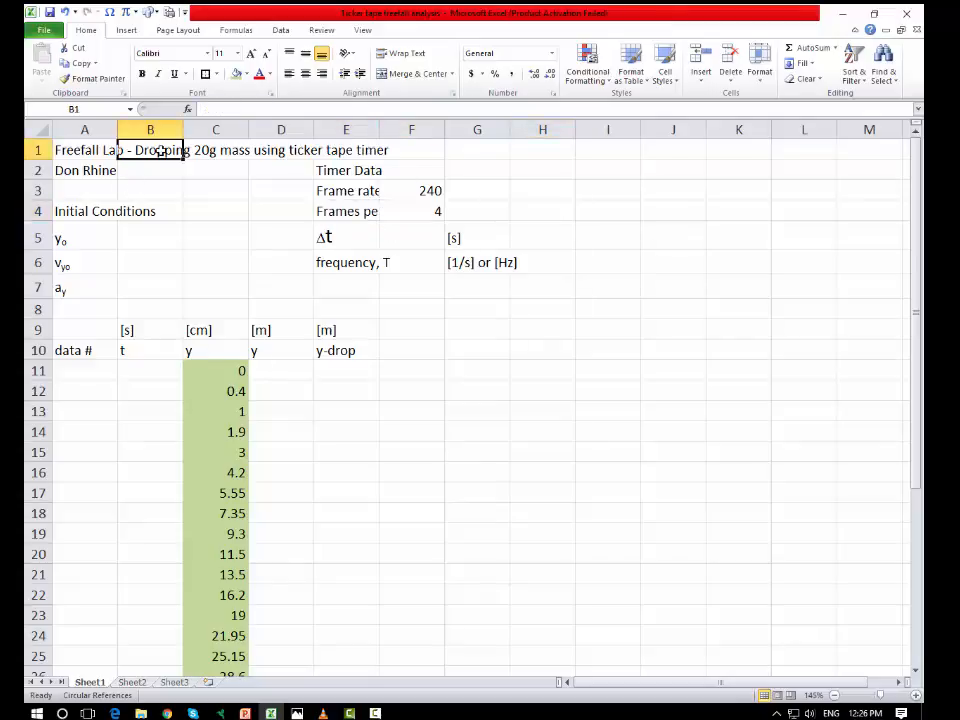
type("1")
key("Return")
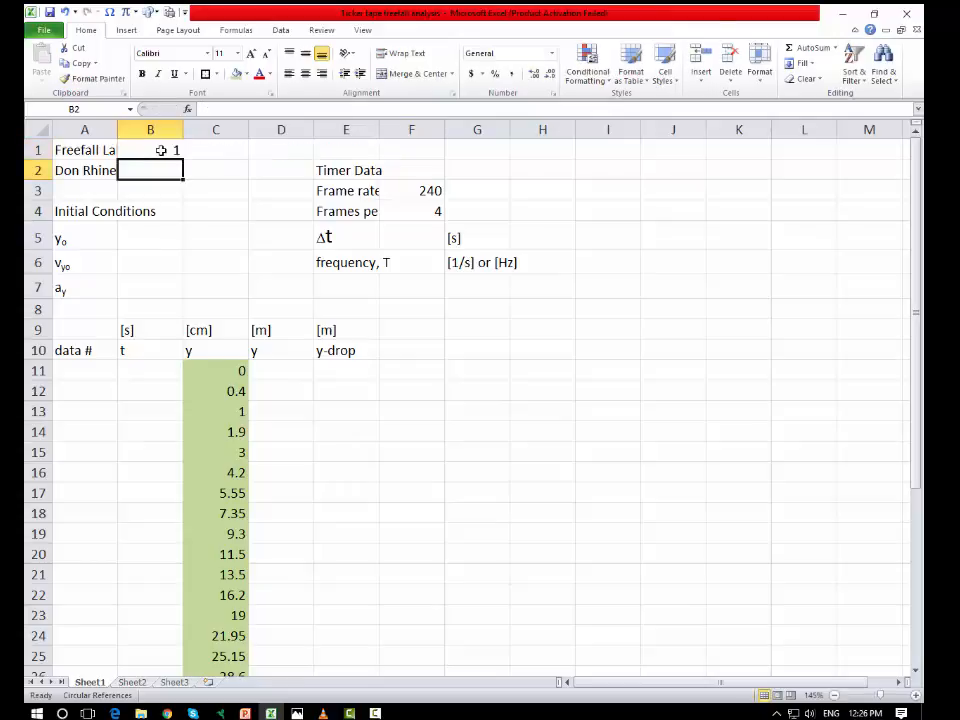
left_click(223, 151)
left_click(172, 150)
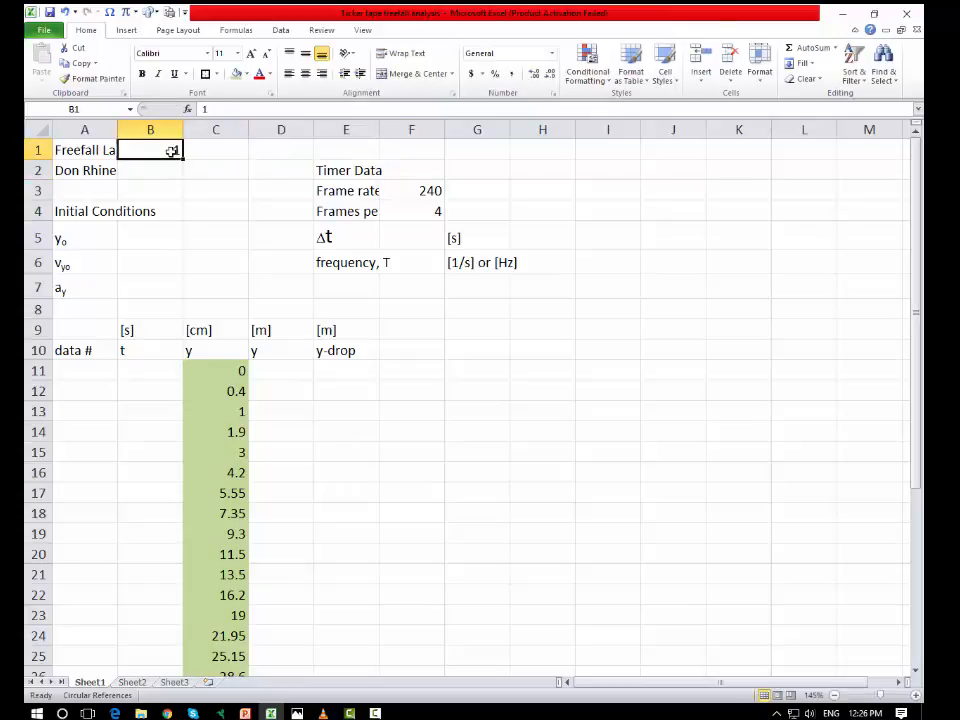
Step: Clear the number from B1, beside the title text
key("Delete")
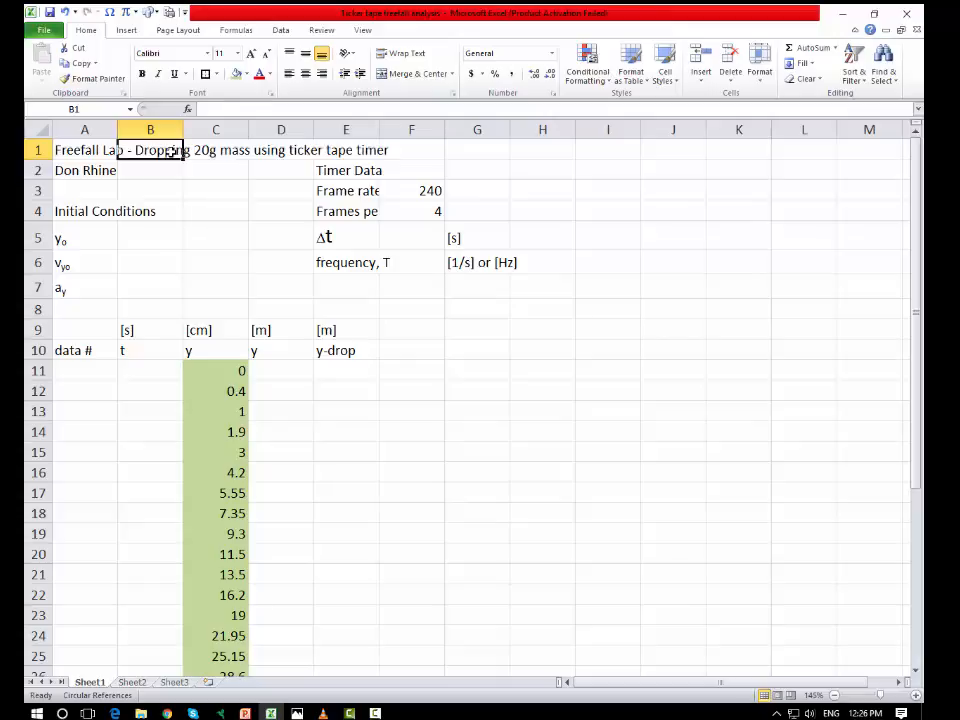
left_click(565, 189)
Step: Add a "Units" heading in G2 with the units [fps] in G3 and [frames] in G4 for the timer data
left_click(420, 189)
left_click(470, 190)
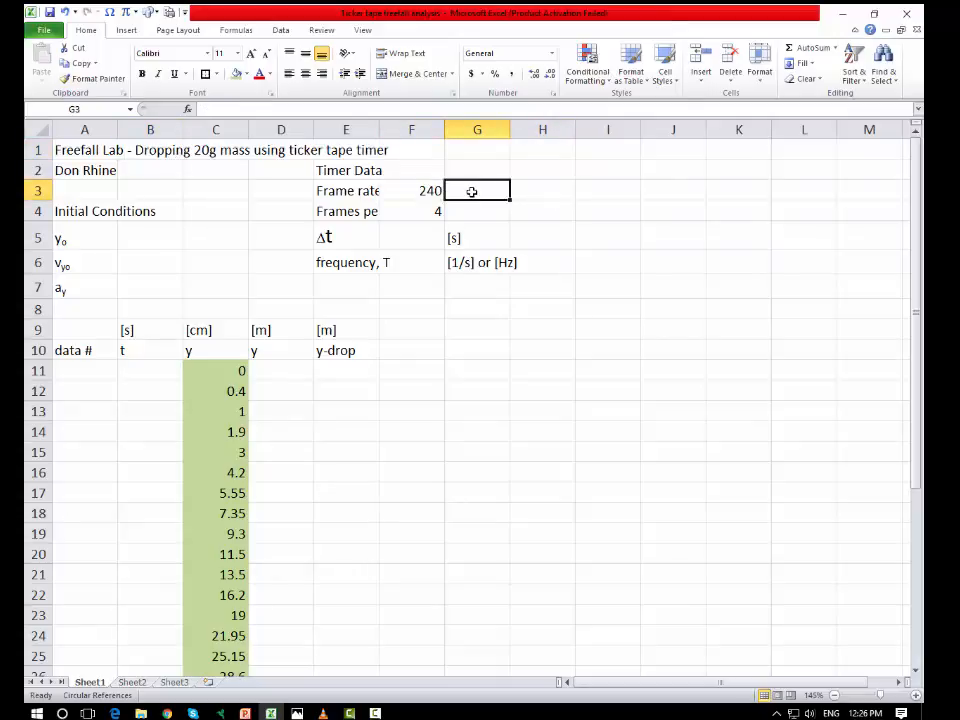
type("fps")
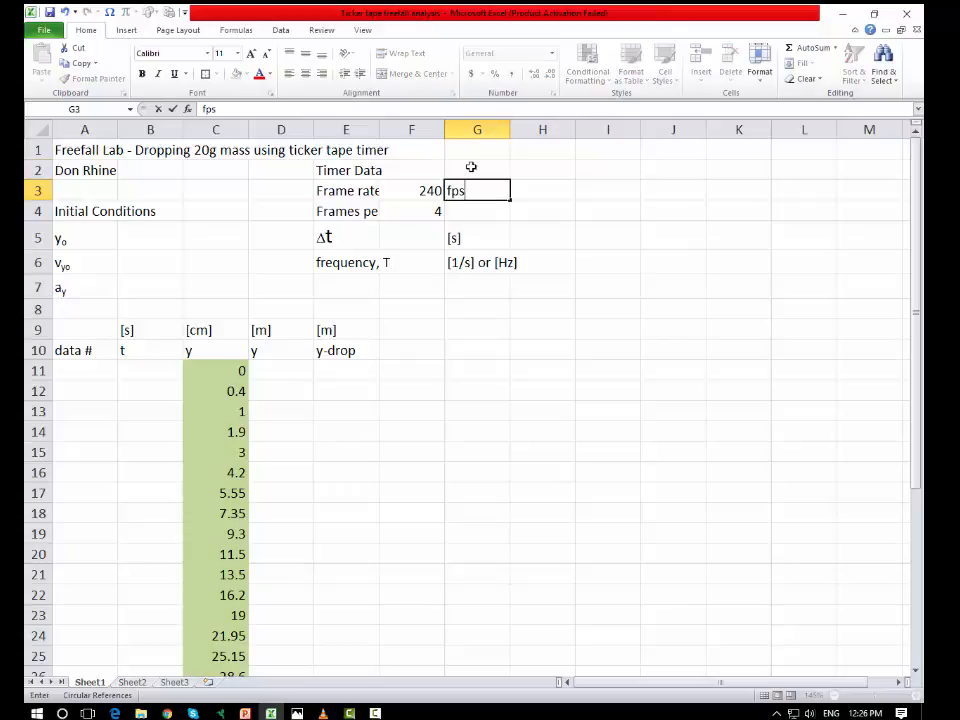
left_click(478, 165)
type("Units")
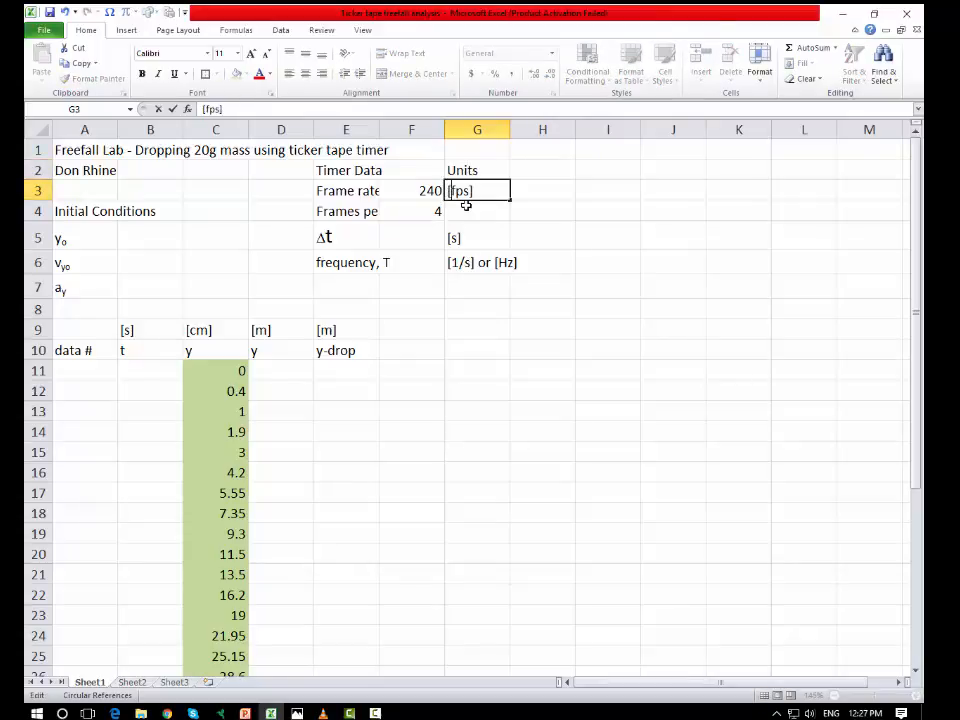
left_click(474, 211)
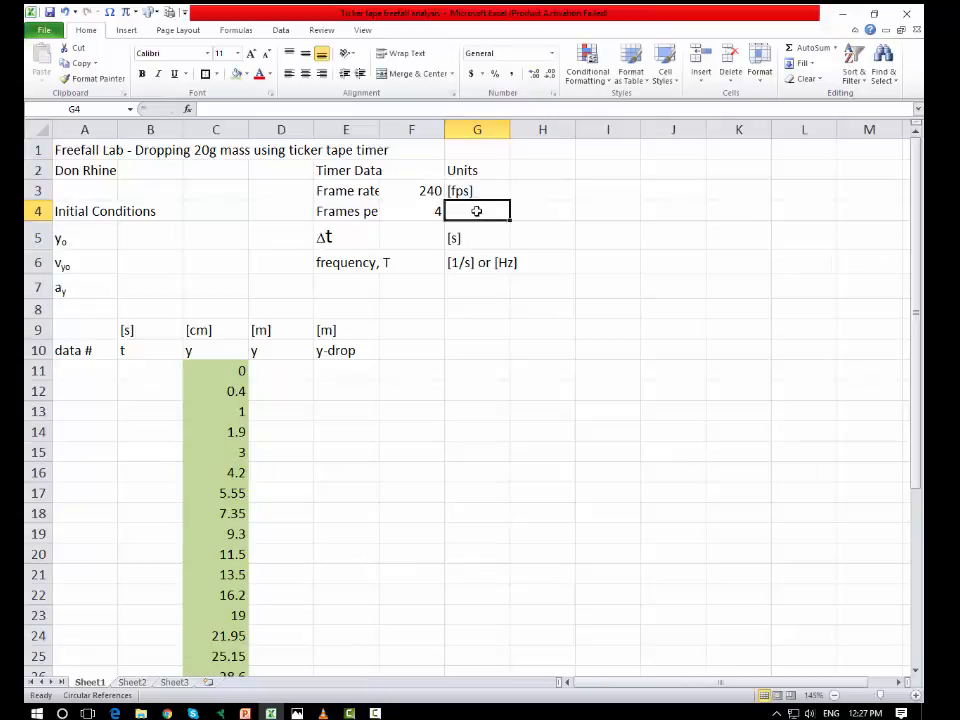
type("[")
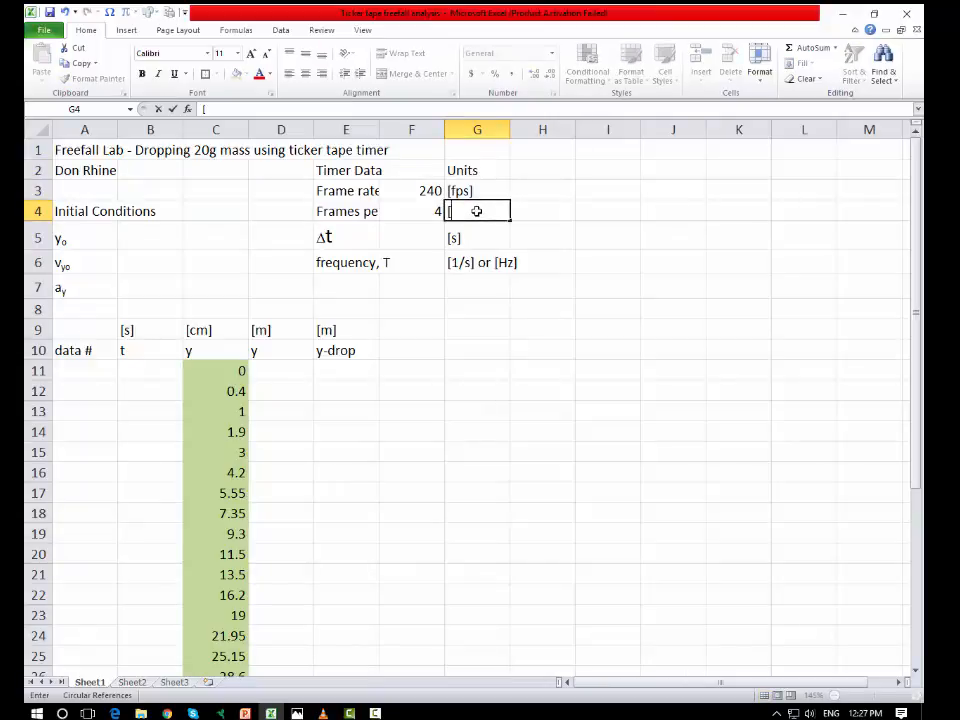
type("frames]")
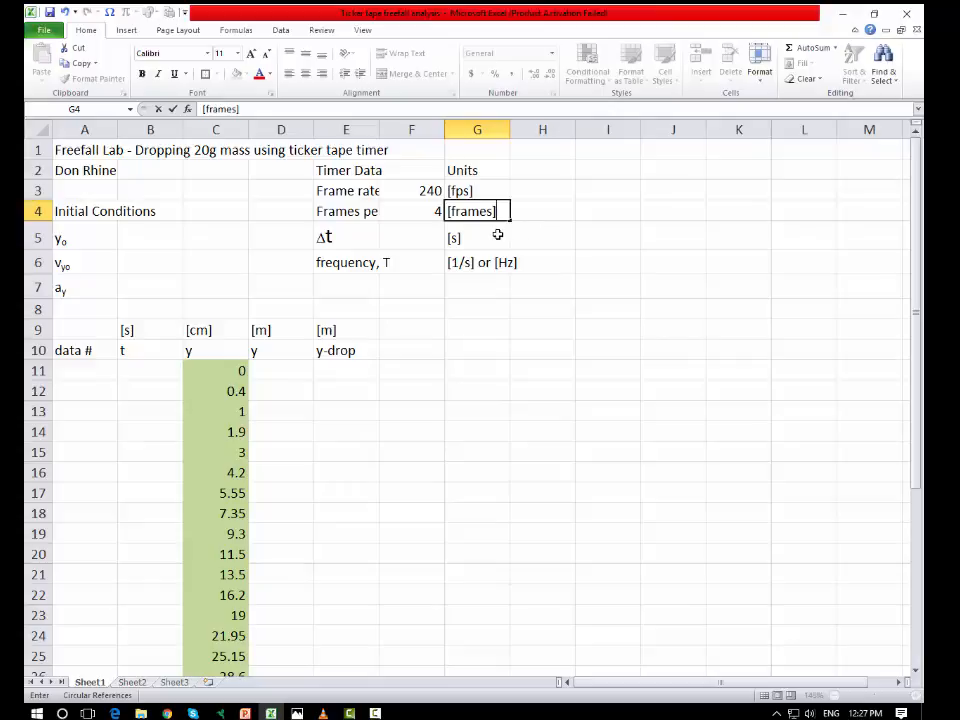
left_click(673, 211)
Step: Fill the frame rate and frames per tick values in F3:F4 with the same green as the data column
left_click(428, 192)
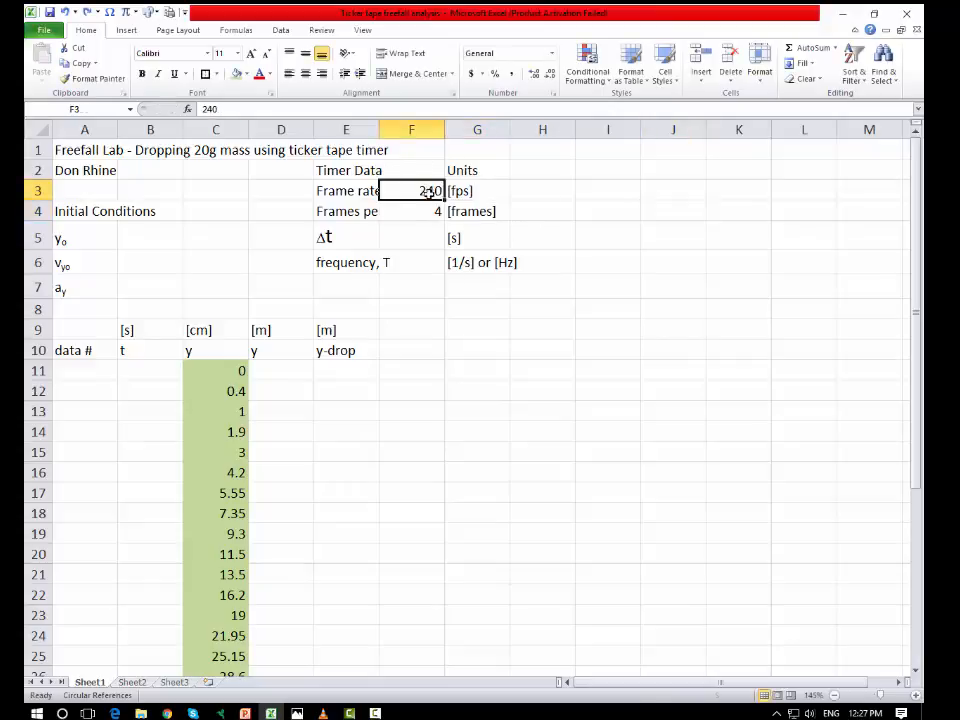
left_click_drag(428, 192, 428, 211)
left_click(236, 74)
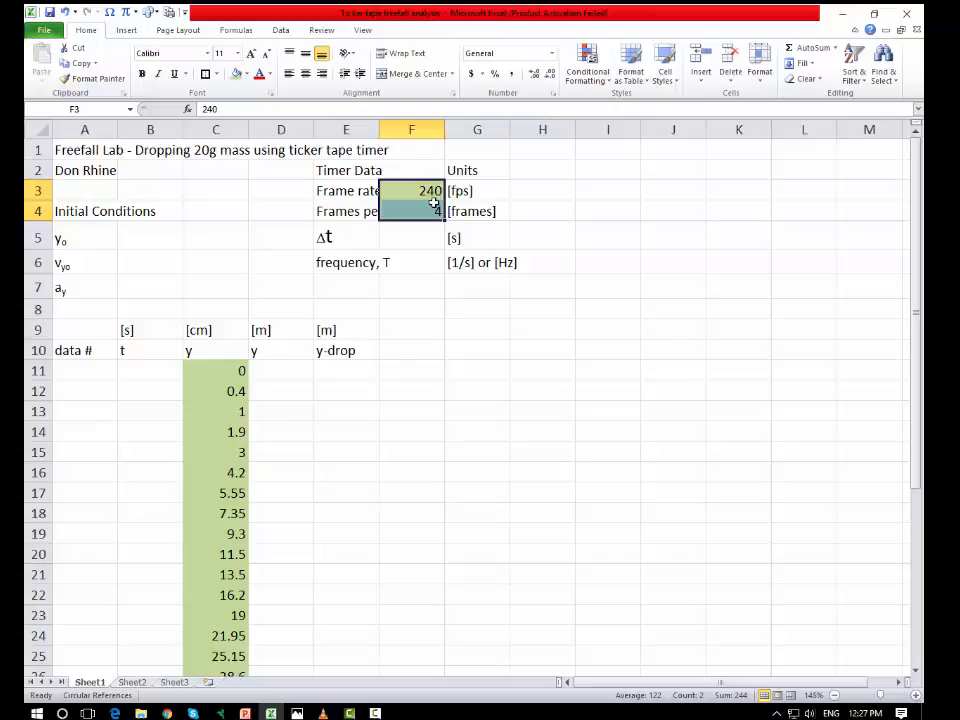
left_click(615, 238)
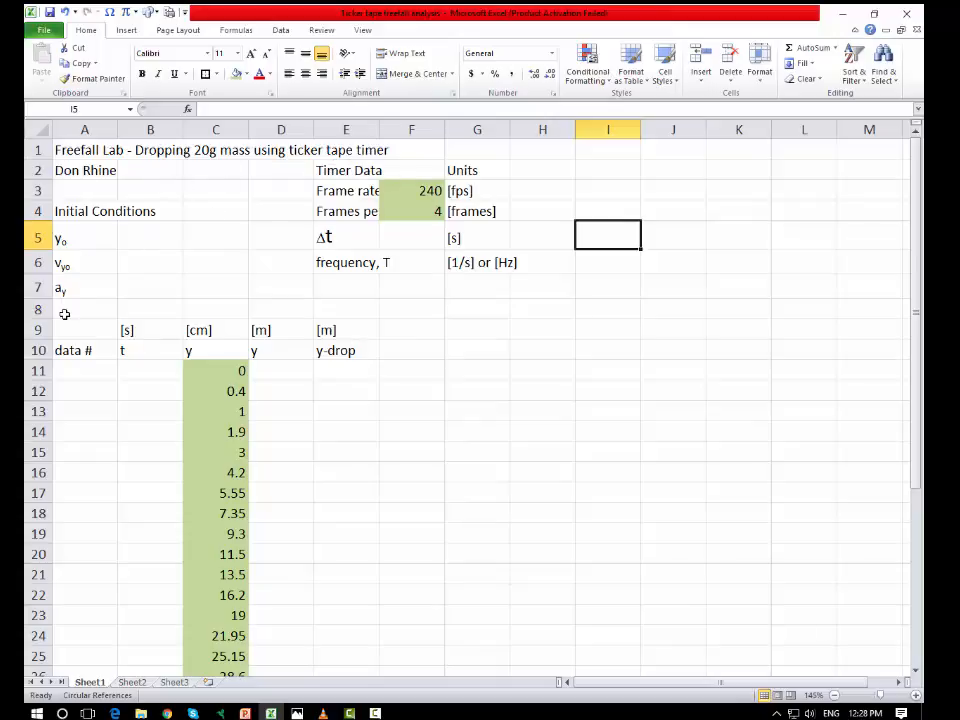
Step: Move the whole Timer Data block with its units down one row, so it occupies E3:G7
left_click_drag(330, 170, 448, 270)
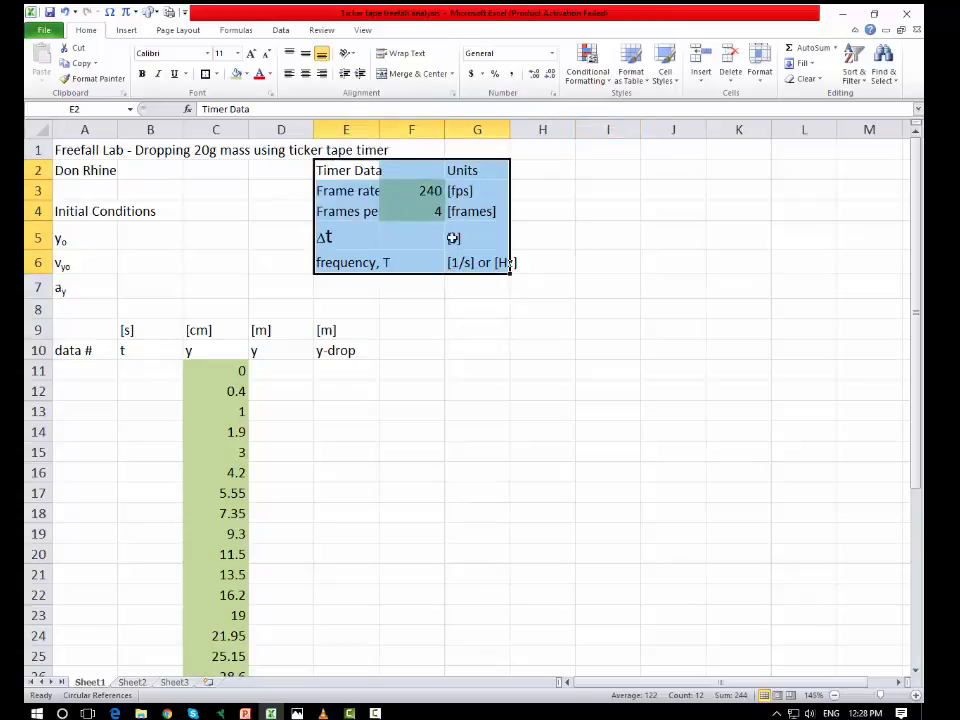
mouse_move(409, 279)
left_mouse_down()
mouse_move(407, 300)
mouse_move(405, 289)
left_mouse_up()
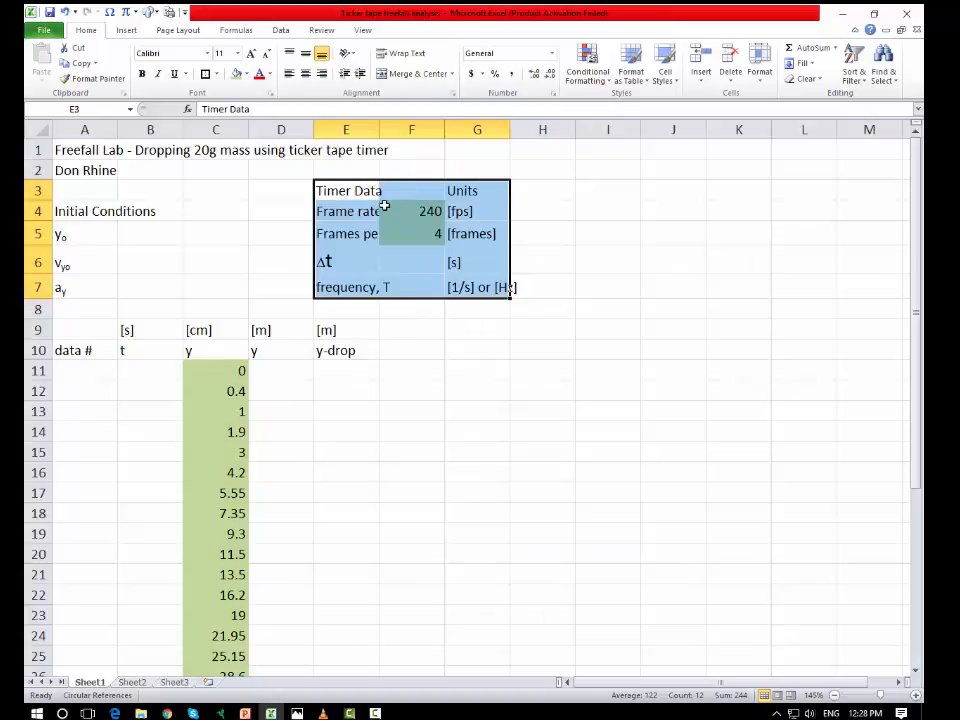
left_click(675, 199)
left_click(38, 190)
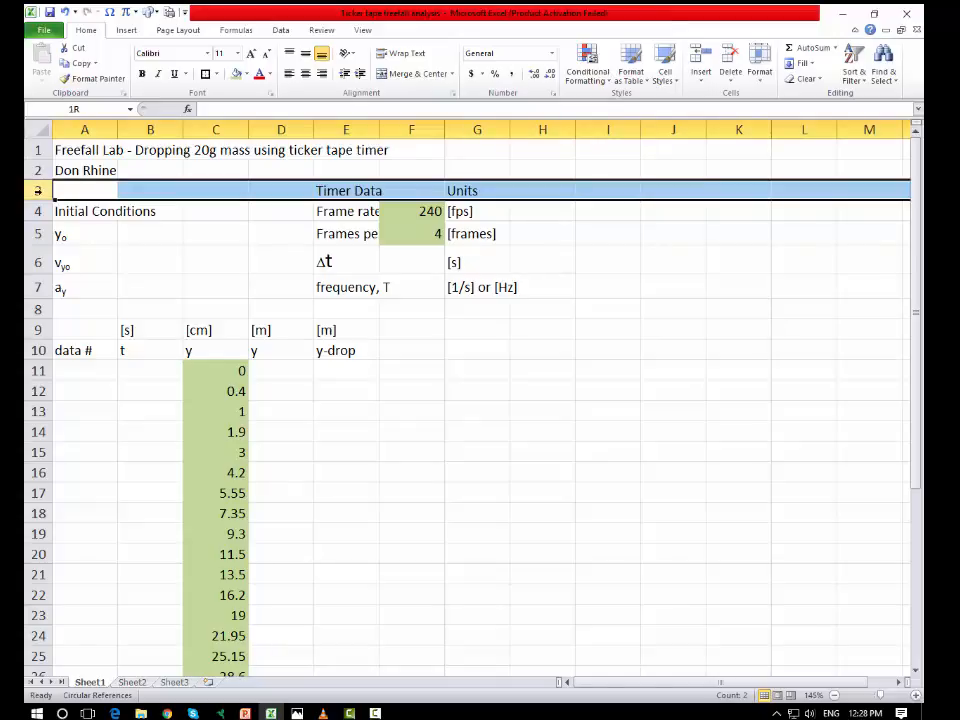
left_click(212, 130)
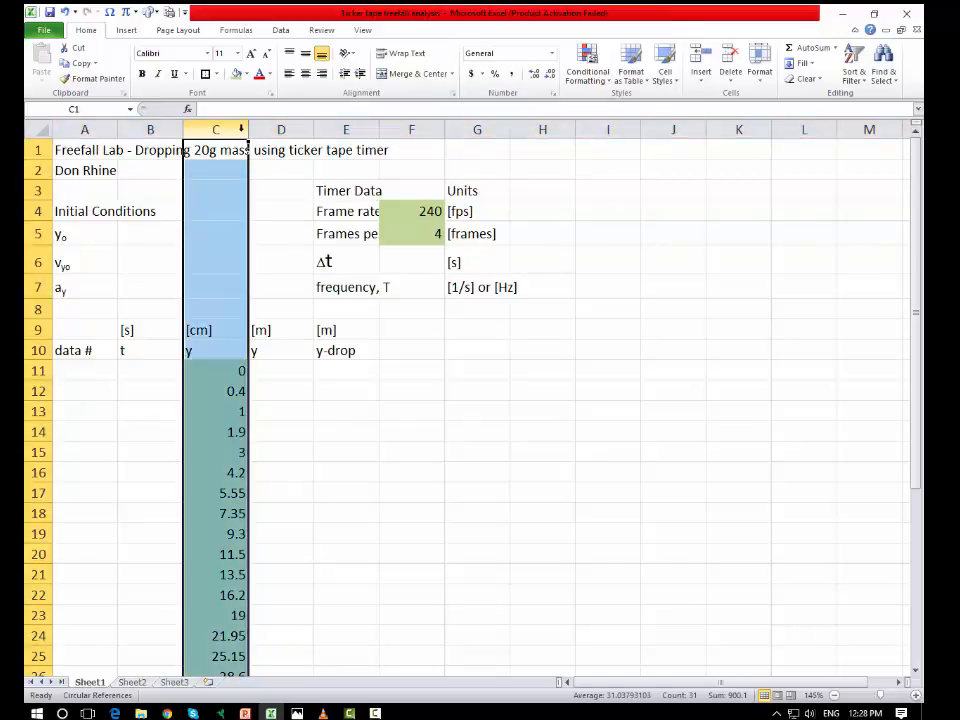
left_click(38, 211)
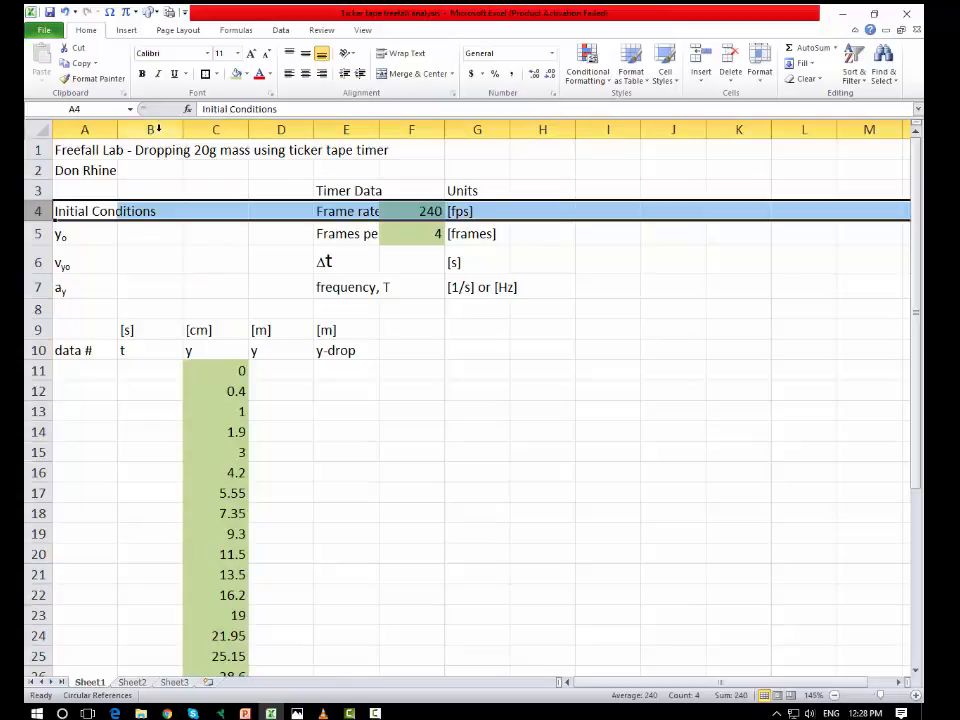
left_click(643, 410)
left_click(153, 130)
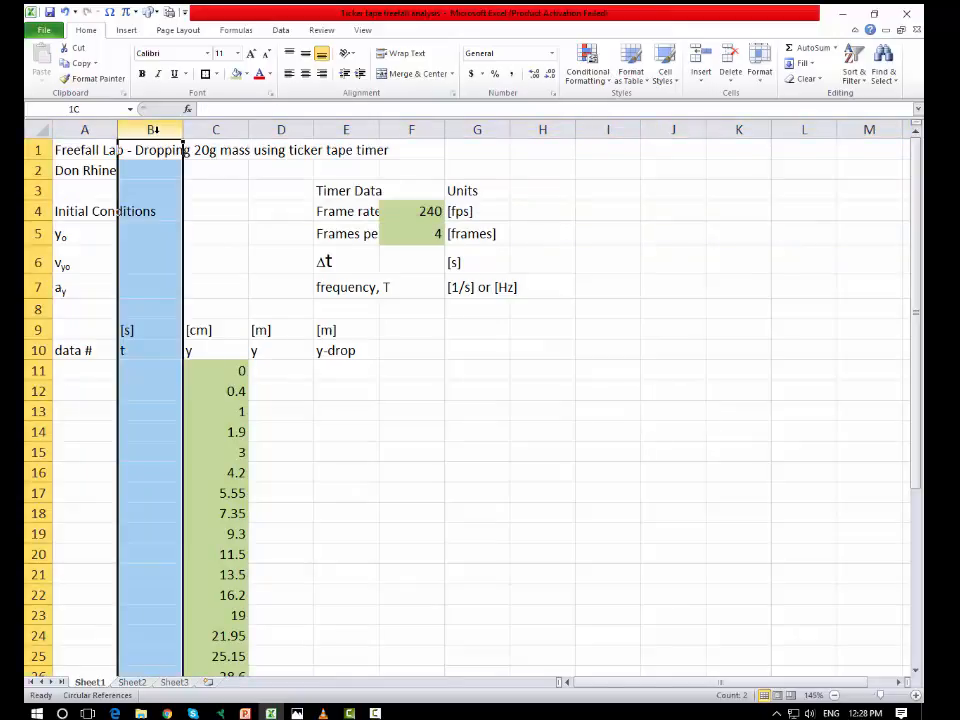
left_click_drag(226, 139, 553, 148)
left_click(727, 263)
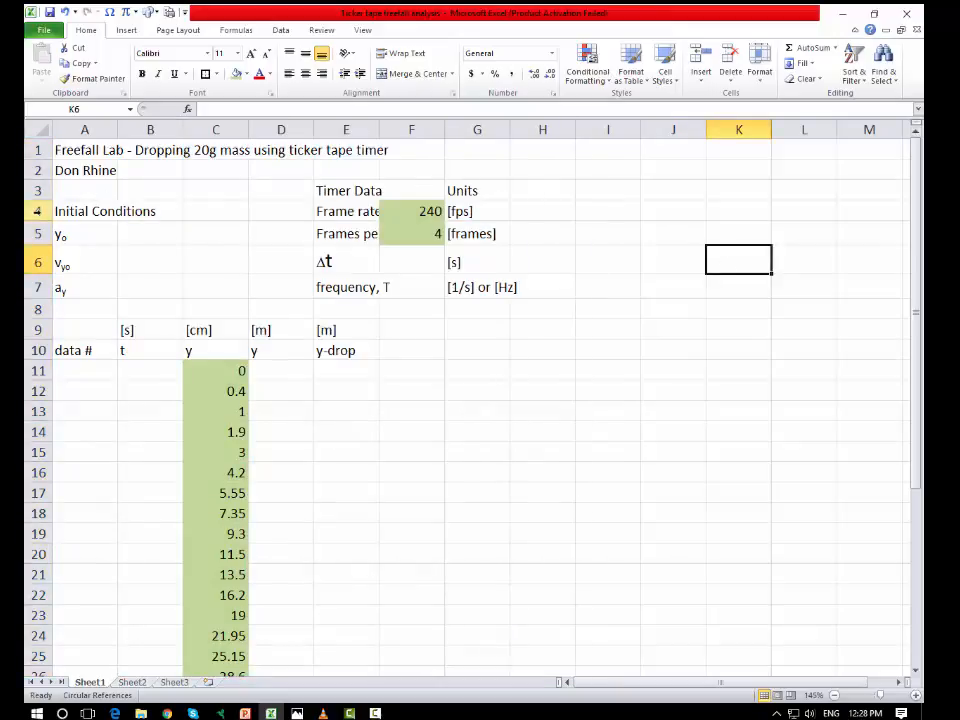
left_click_drag(34, 211, 30, 290)
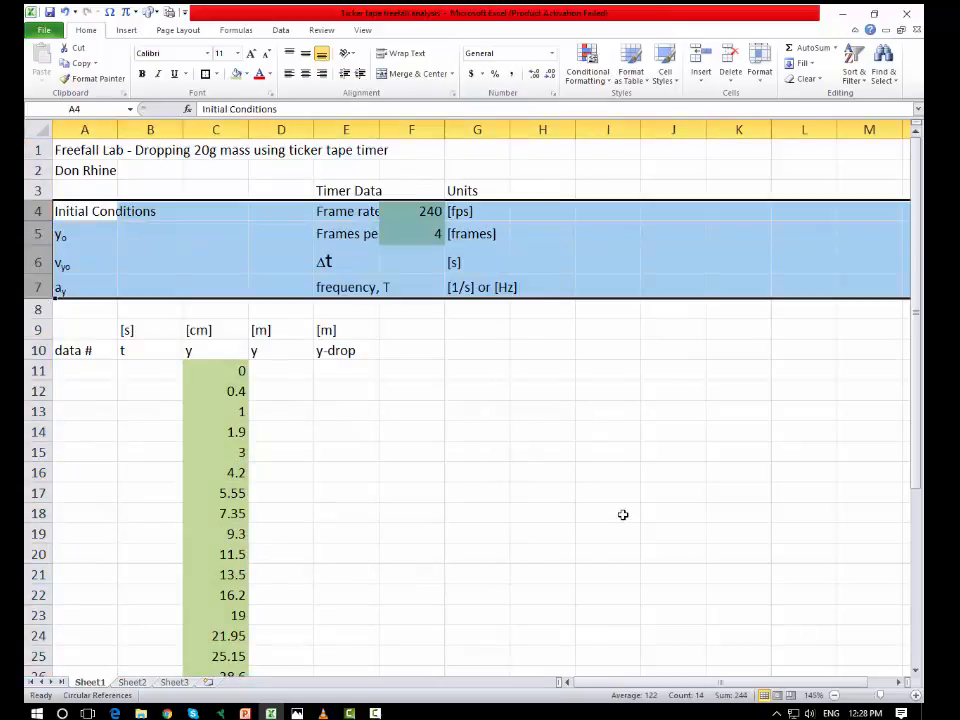
left_click(607, 450)
left_click(673, 329)
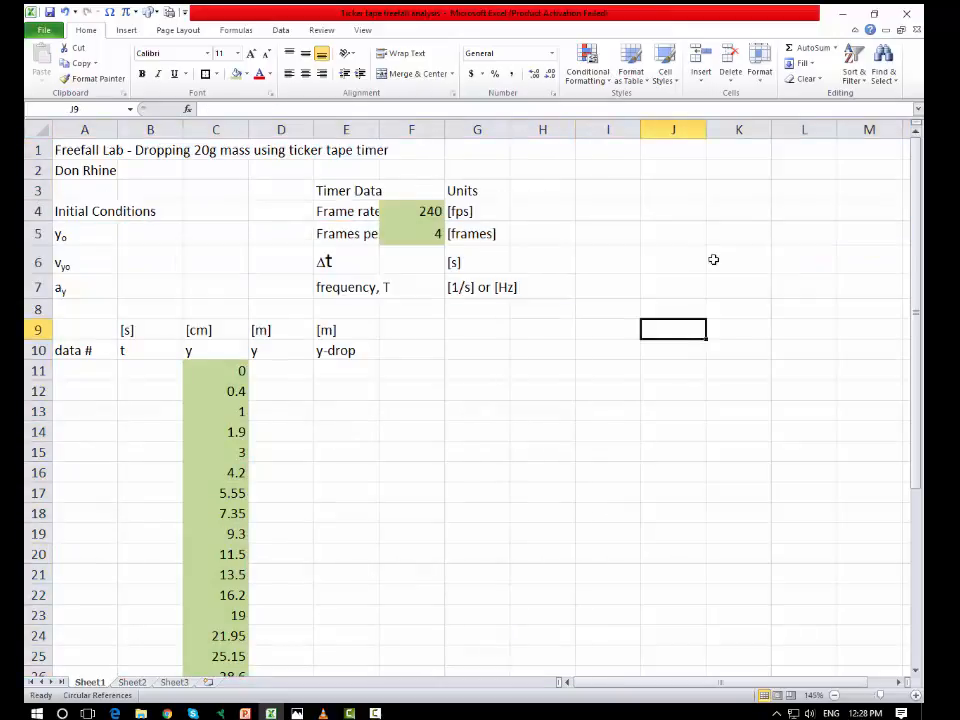
left_click(36, 129)
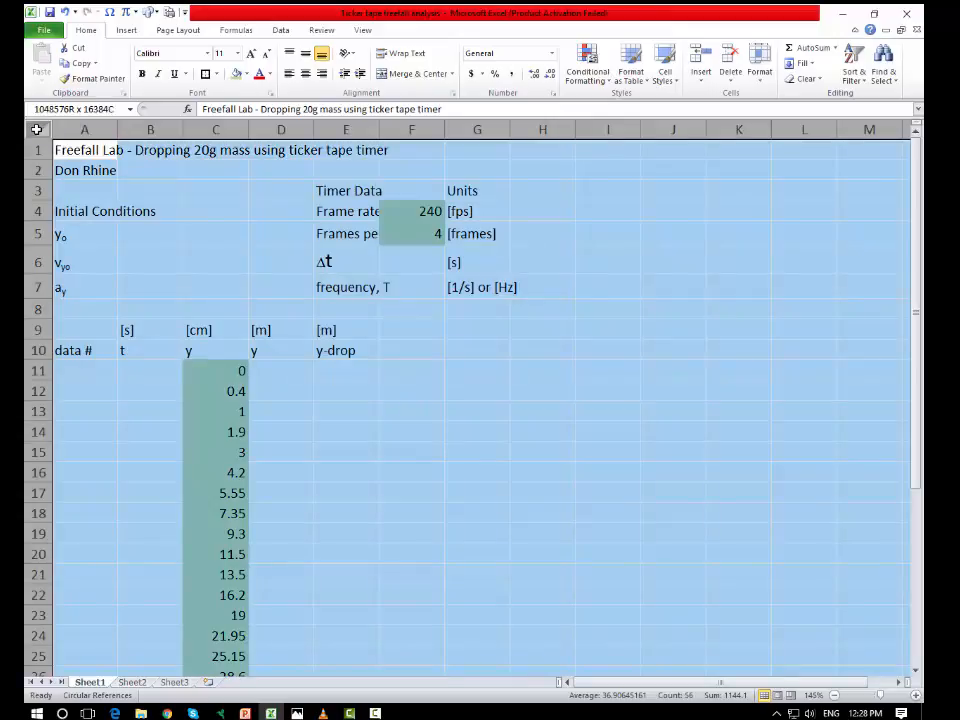
left_click(591, 435)
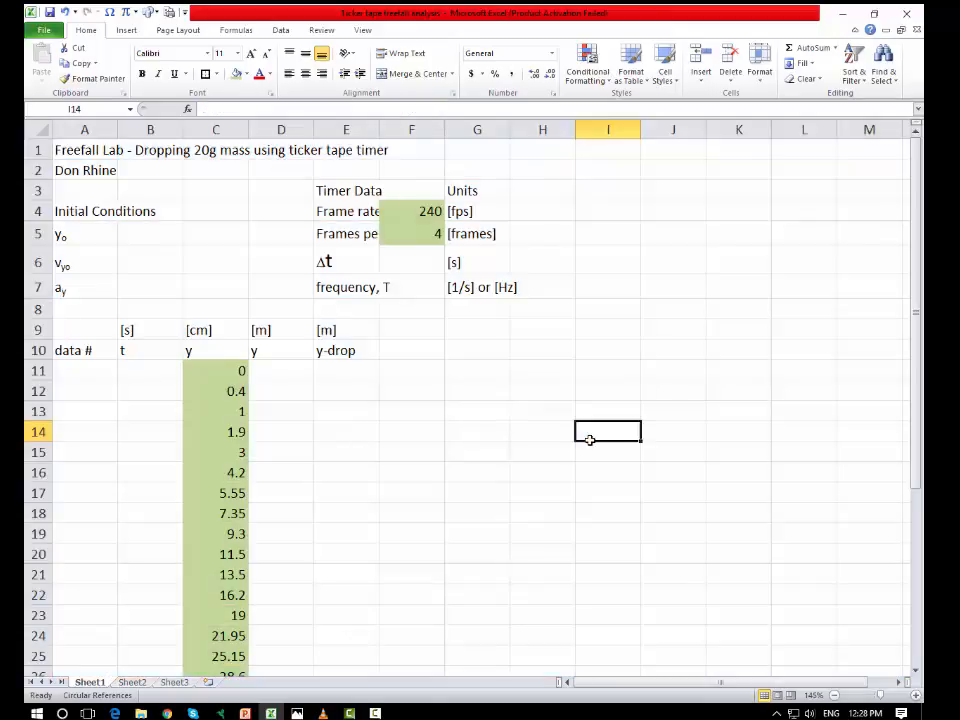
left_click(520, 452)
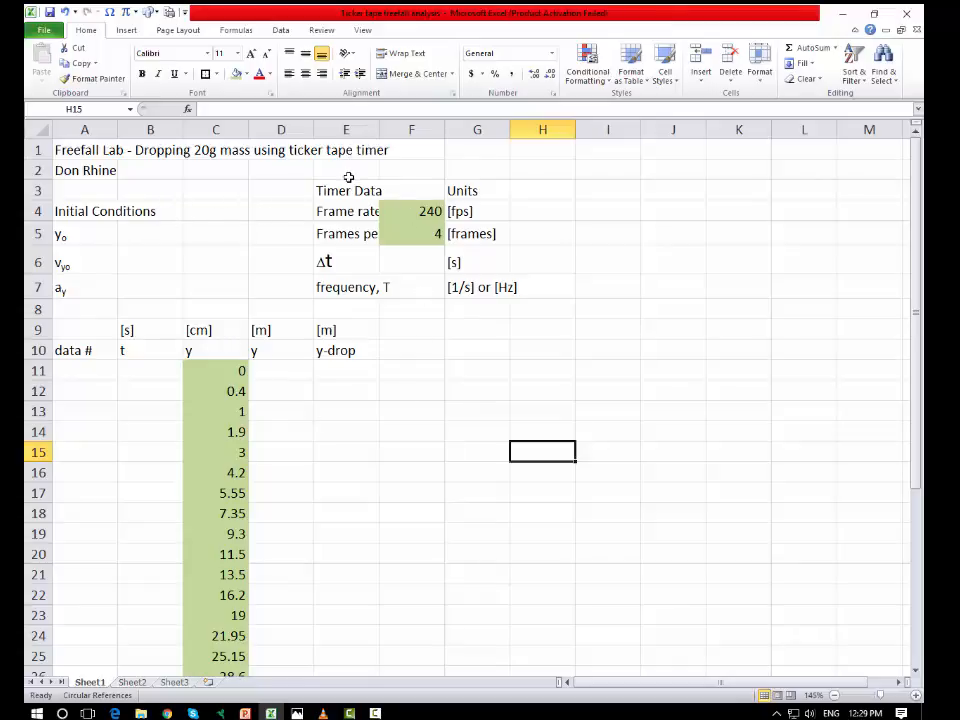
Step: Insert two blank rows above row 3
left_click(37, 190)
right_click(37, 190)
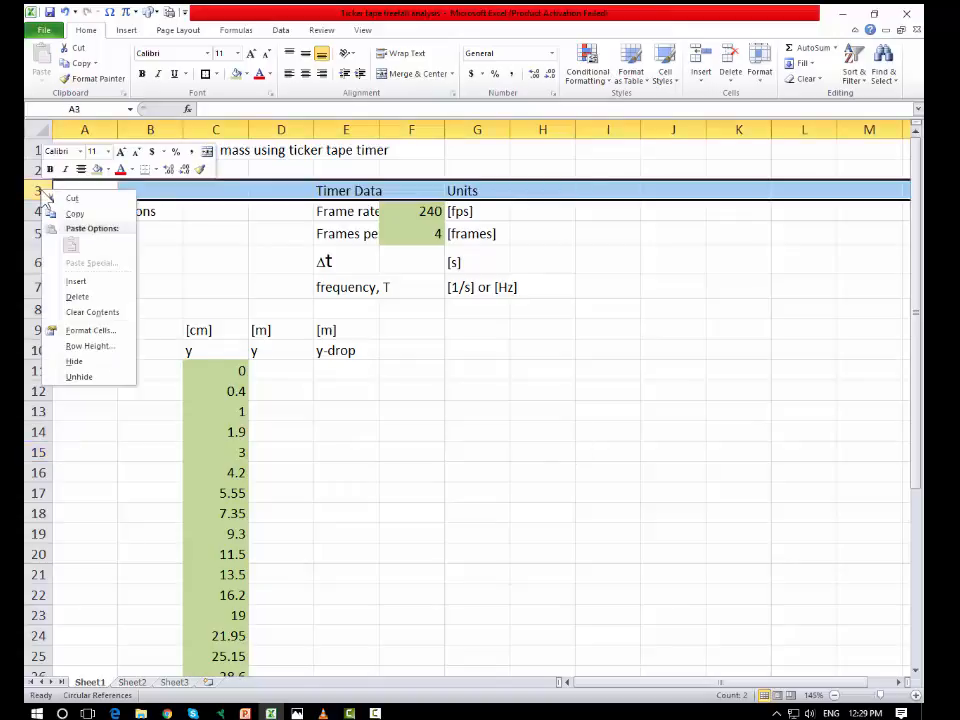
left_click(78, 283)
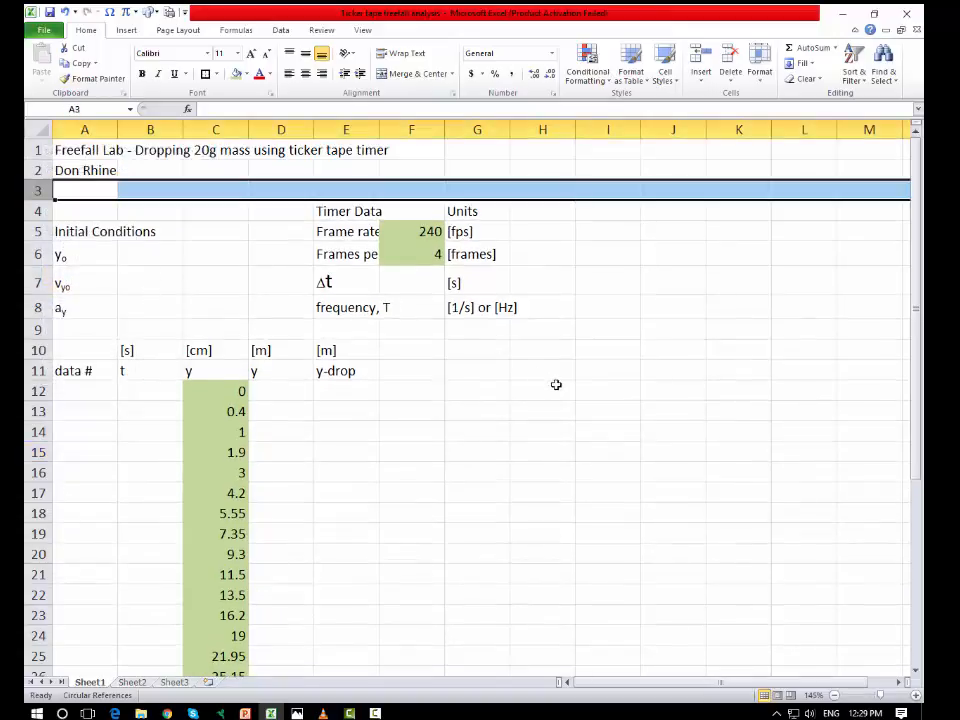
right_click(37, 190)
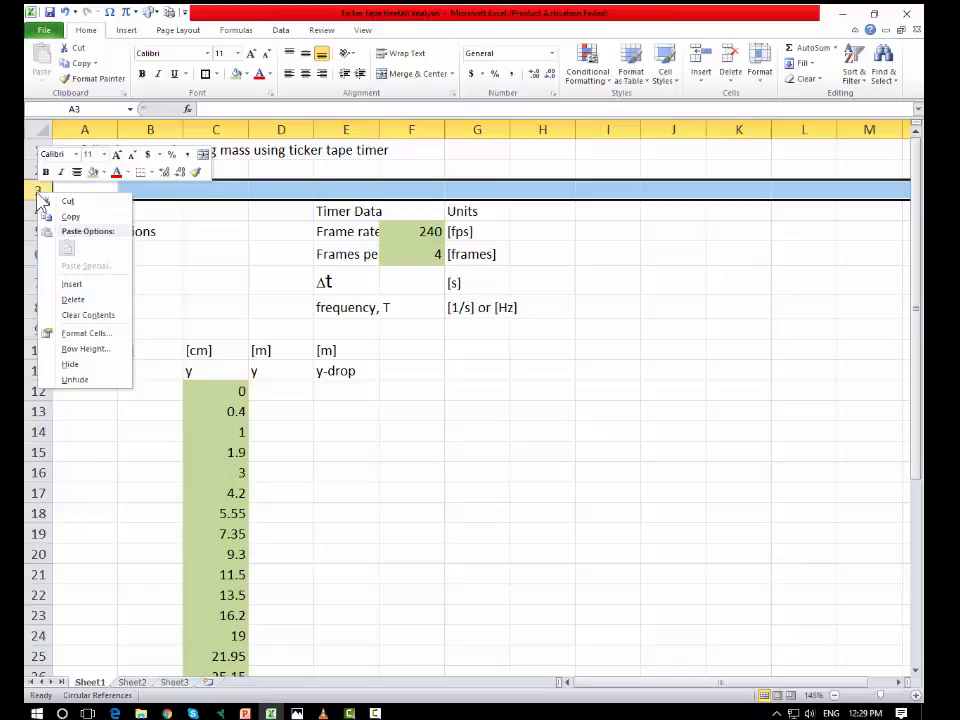
left_click(74, 286)
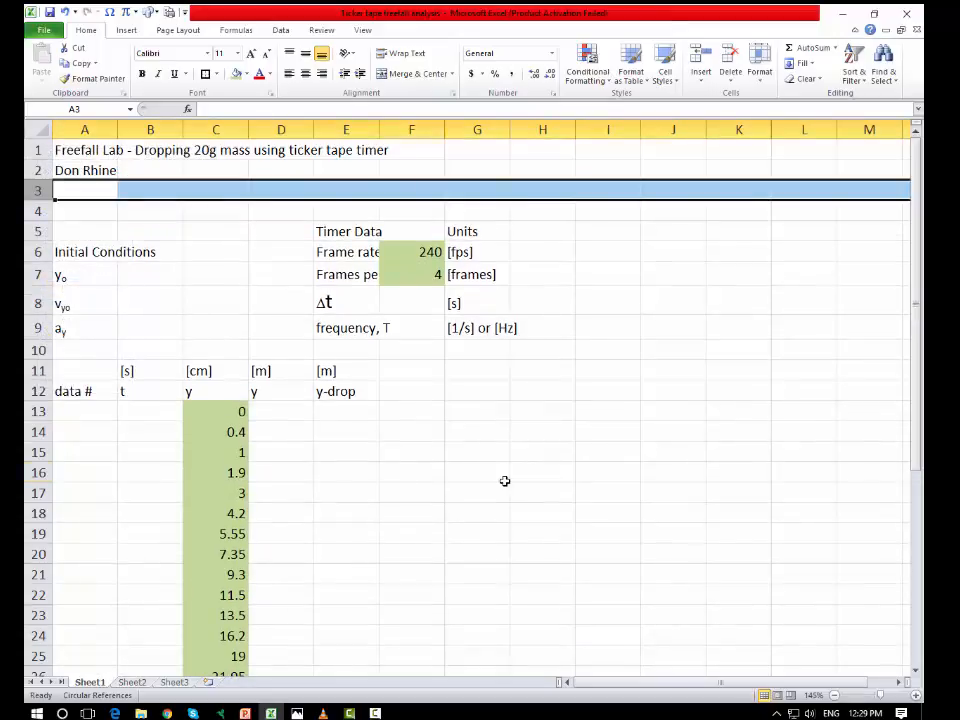
left_click(504, 476)
Step: Move the Initial Conditions block up to start in A4 and the Timer Data block up to start in E4
left_click(82, 257)
left_click_drag(82, 257, 64, 317)
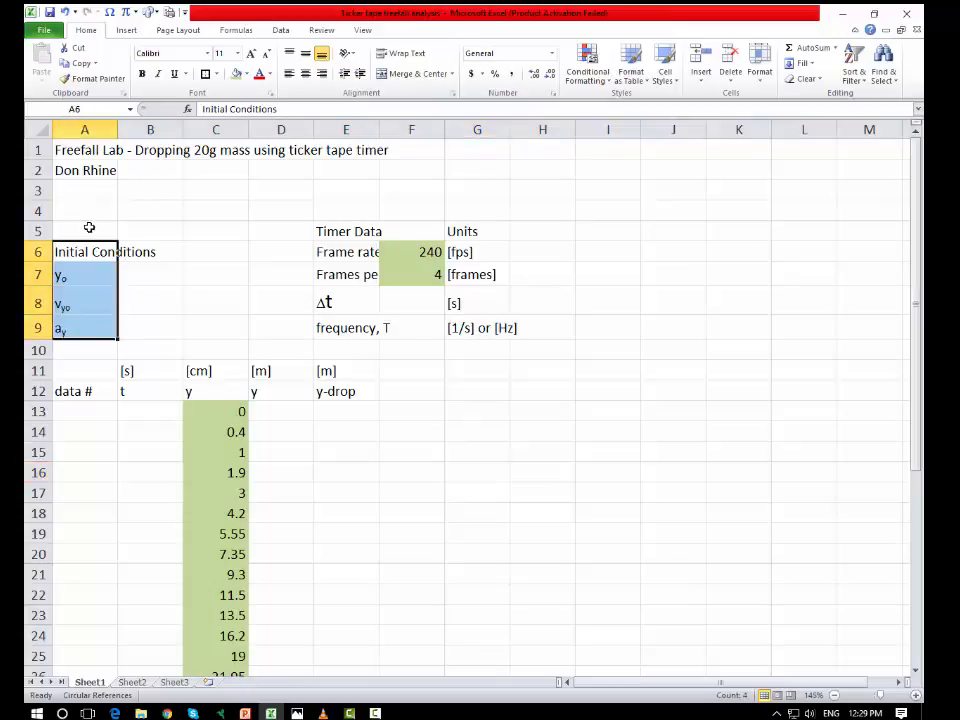
left_click_drag(85, 241, 86, 208)
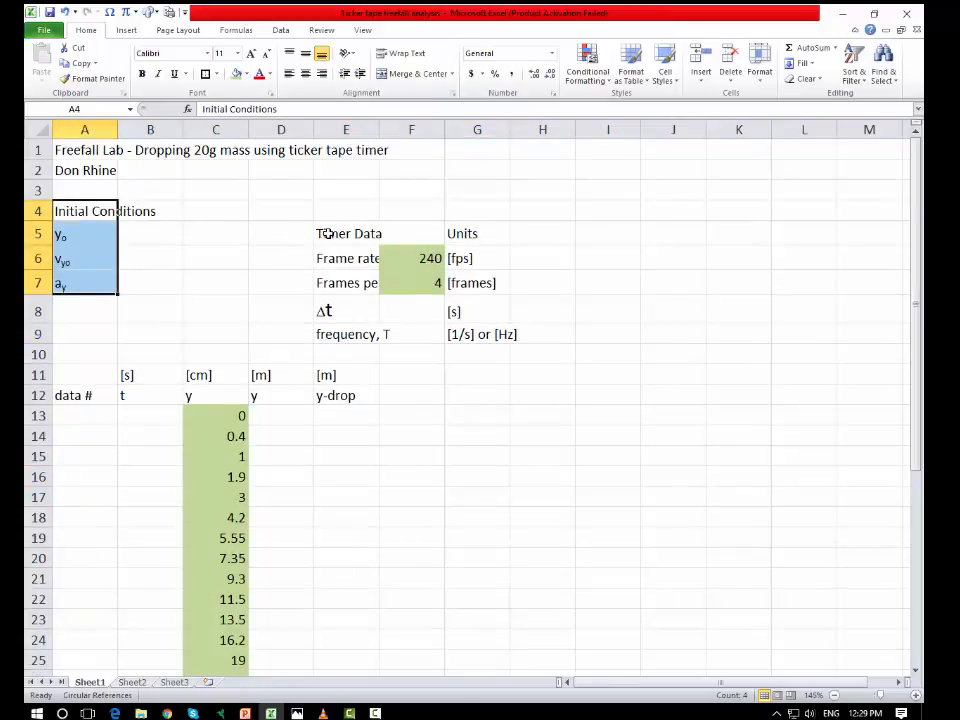
left_click_drag(322, 232, 475, 334)
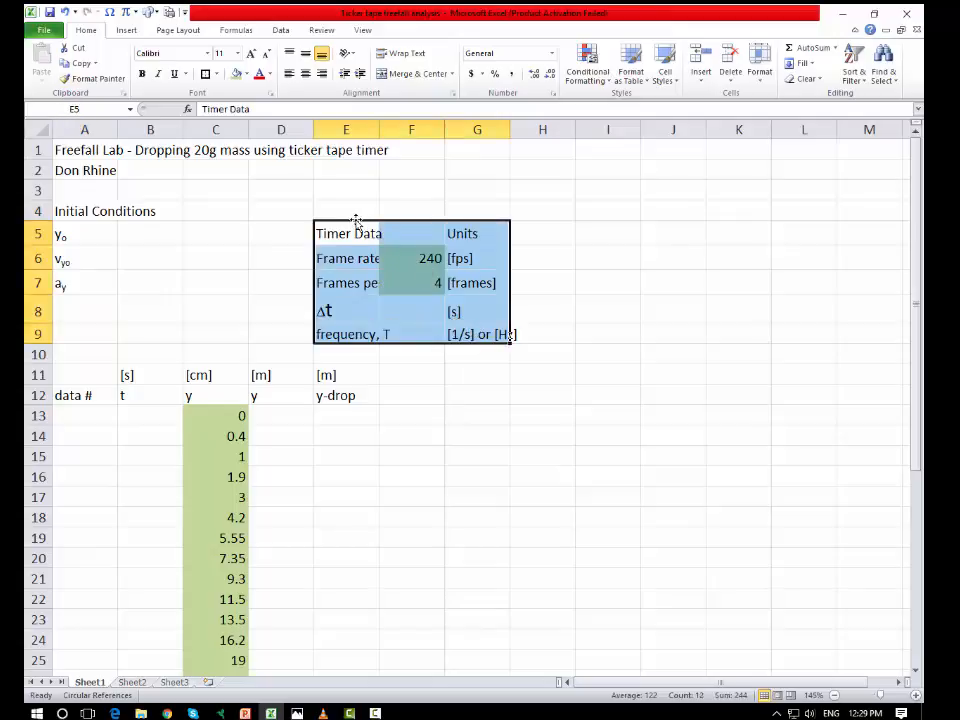
left_click_drag(355, 220, 354, 214)
left_click(600, 352)
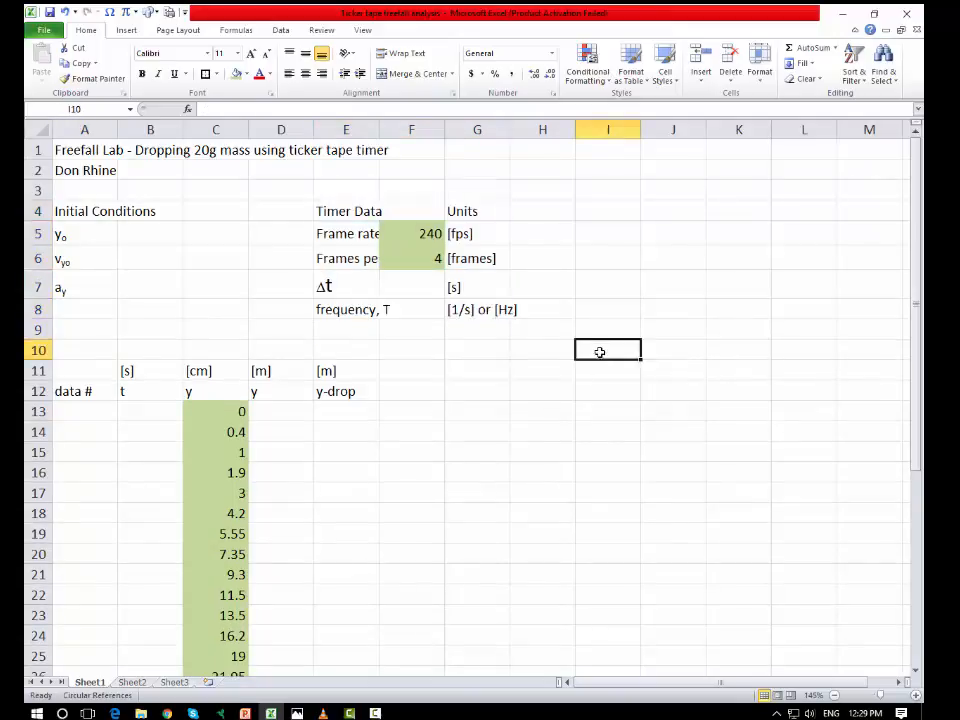
Step: Enter the initial position as 1 [m] in B5:C5 and the initial velocity as 0 [m/s] in B6:C6
left_click(164, 240)
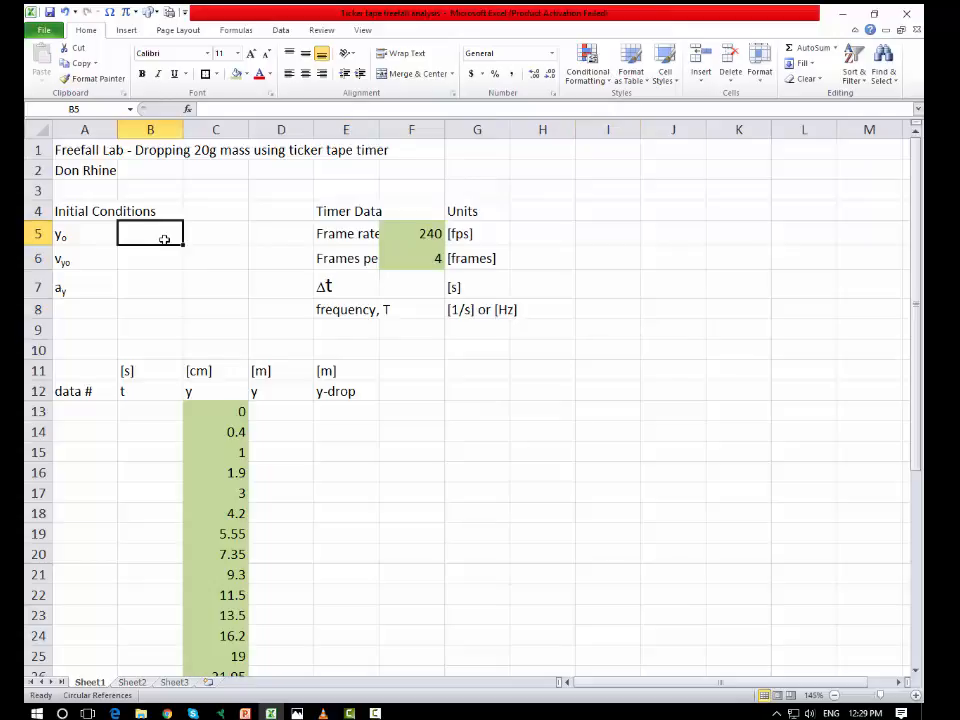
type("1")
left_click(253, 230)
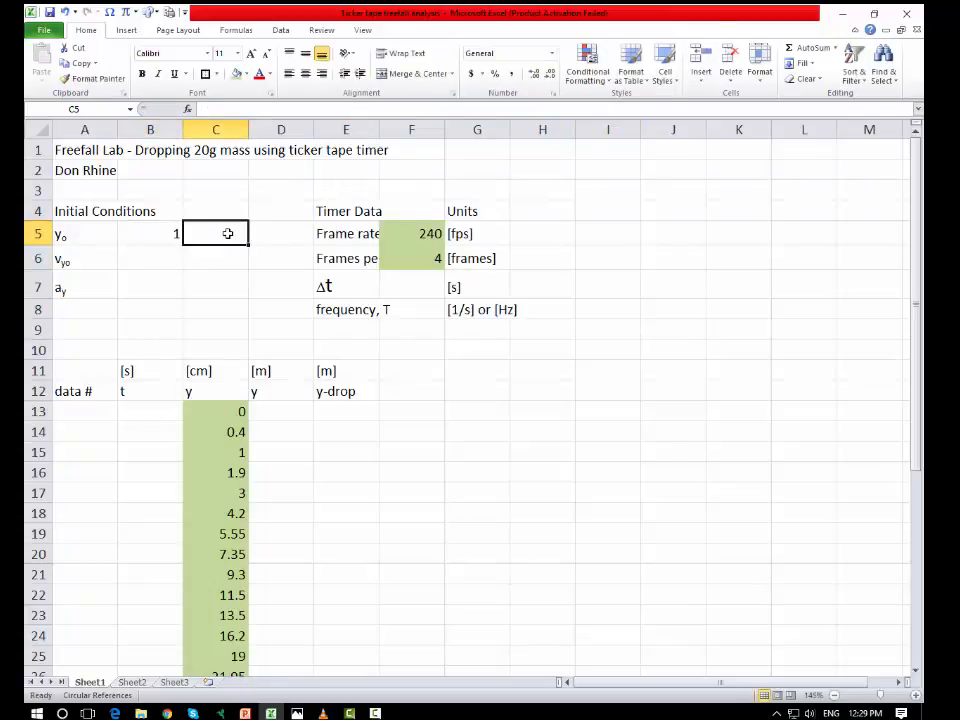
type("m")
left_click(171, 260)
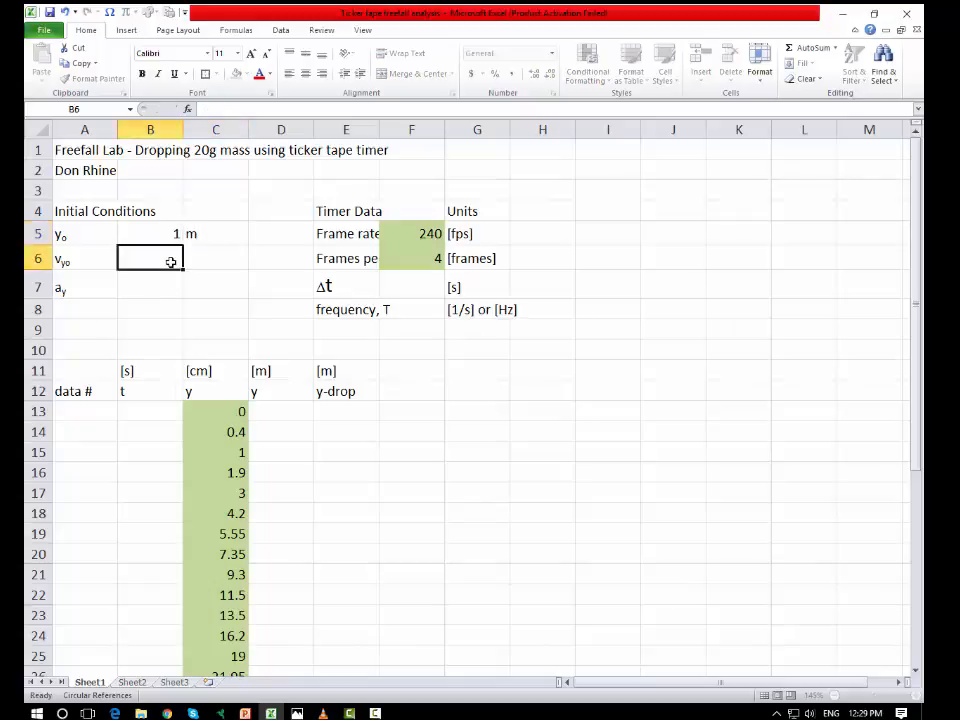
type("0")
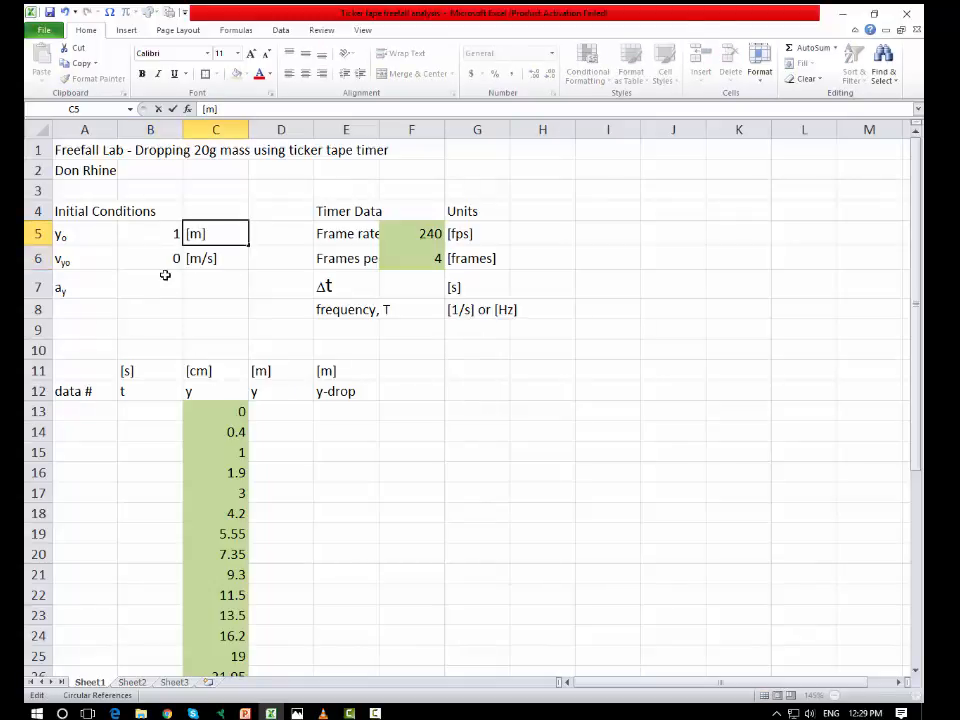
left_click(165, 282)
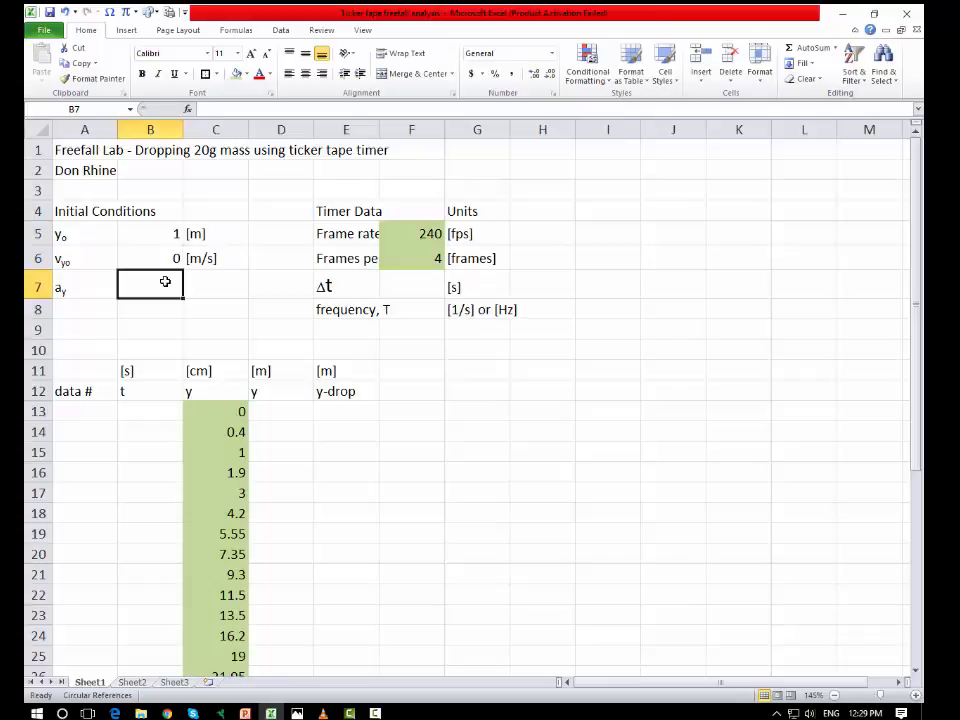
Step: Enter the initial acceleration as -9.80 in B7 with the unit [m/s/s] in C7
type("-9")
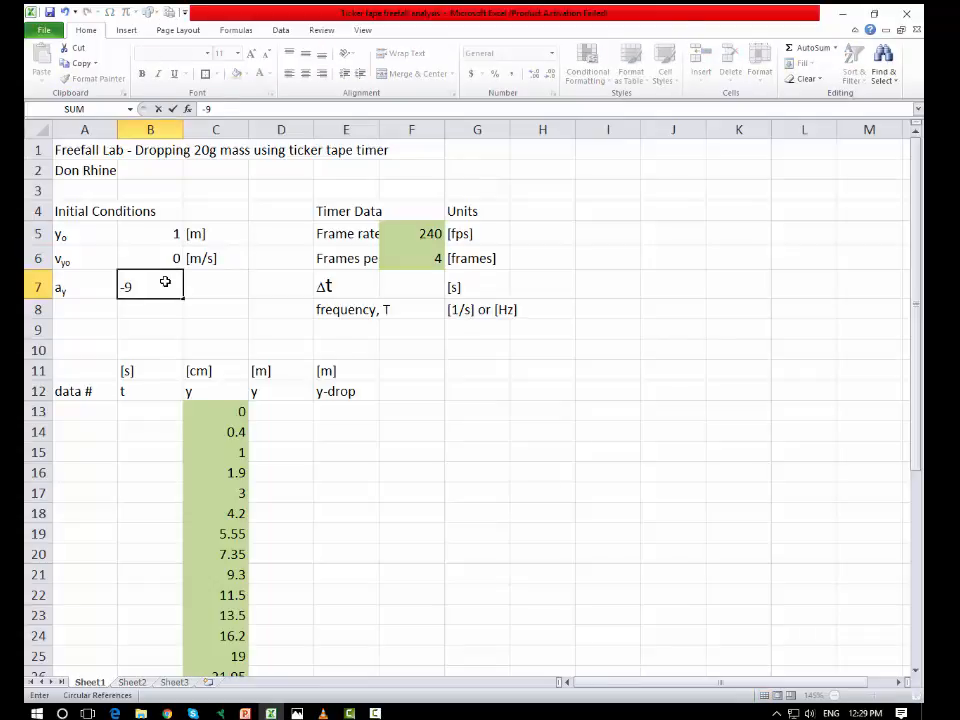
type(".80")
key("Tab")
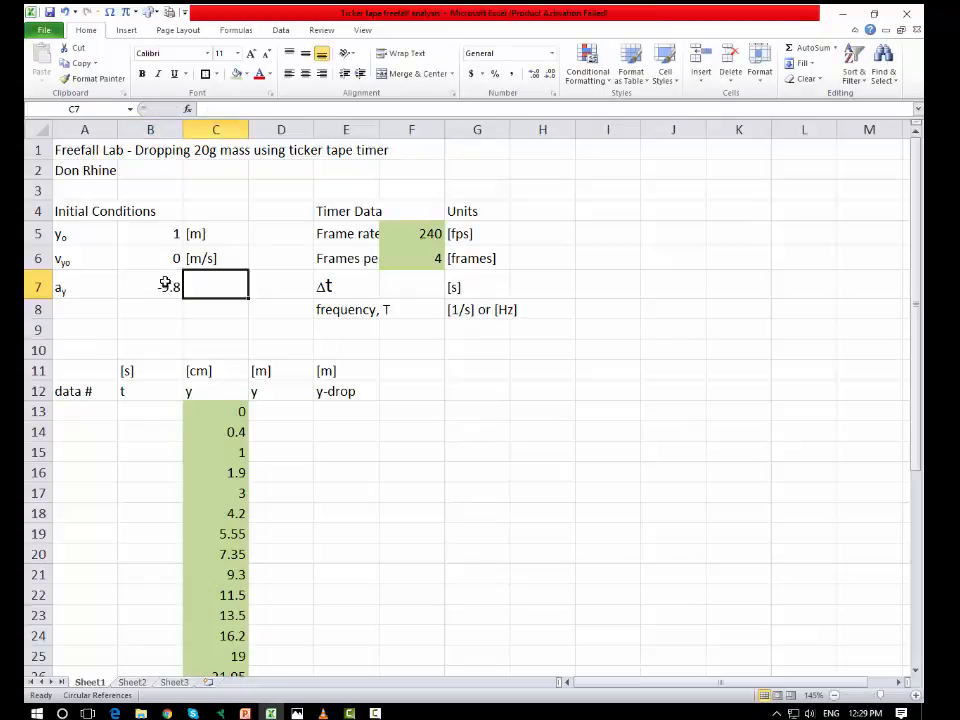
type("[\\m")
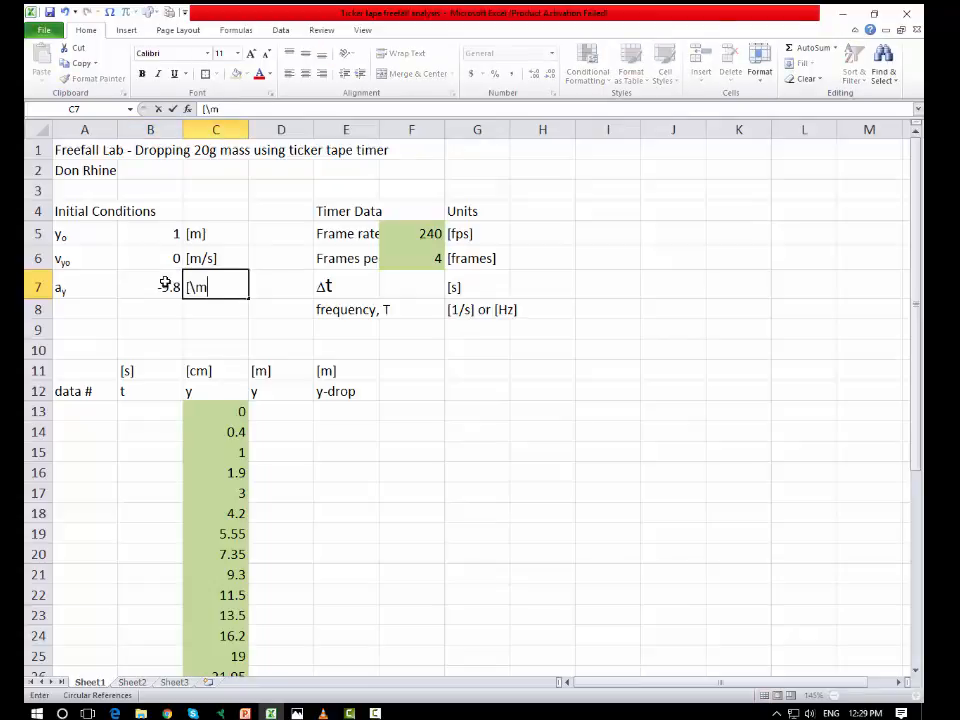
type("/s/s")
left_click(422, 392)
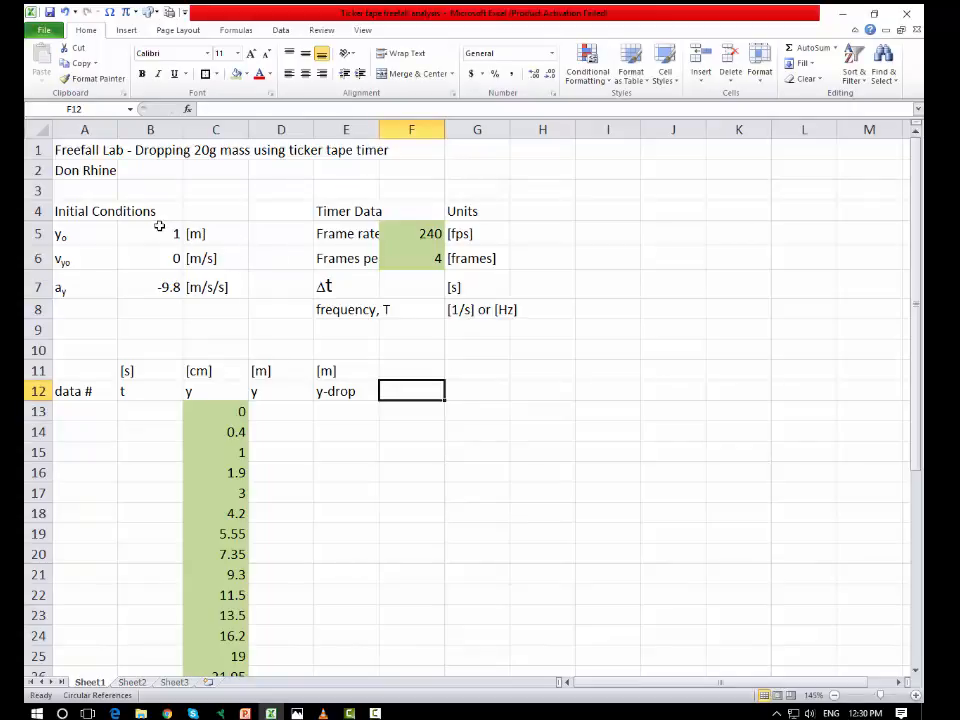
Step: Fill the initial-condition values in B5:B7 with the same green as the other input data
left_click_drag(150, 234, 150, 288)
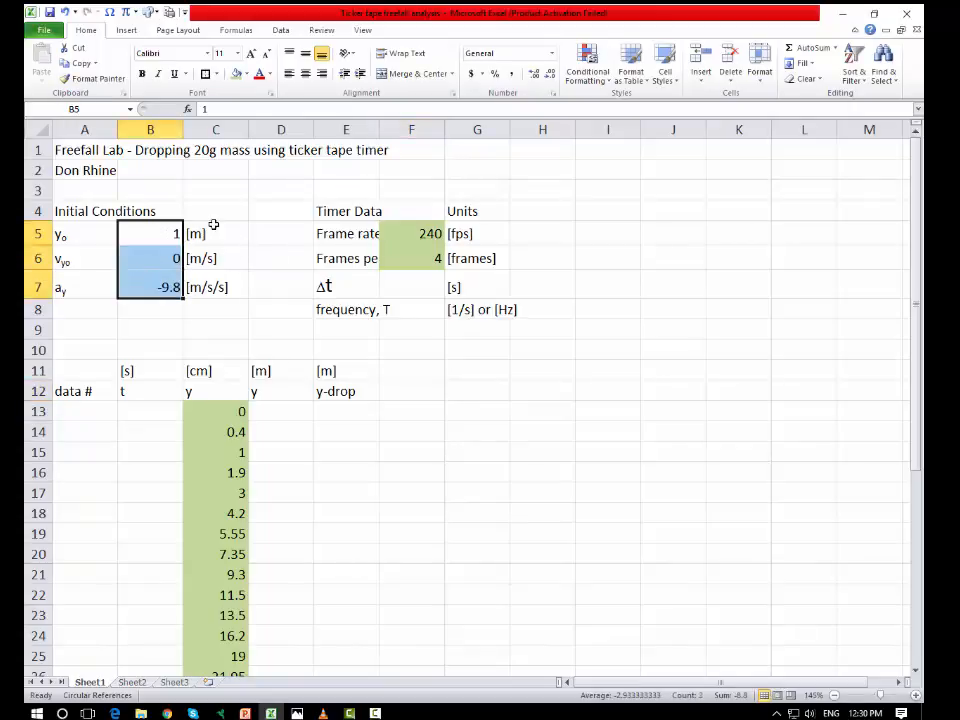
left_click(235, 74)
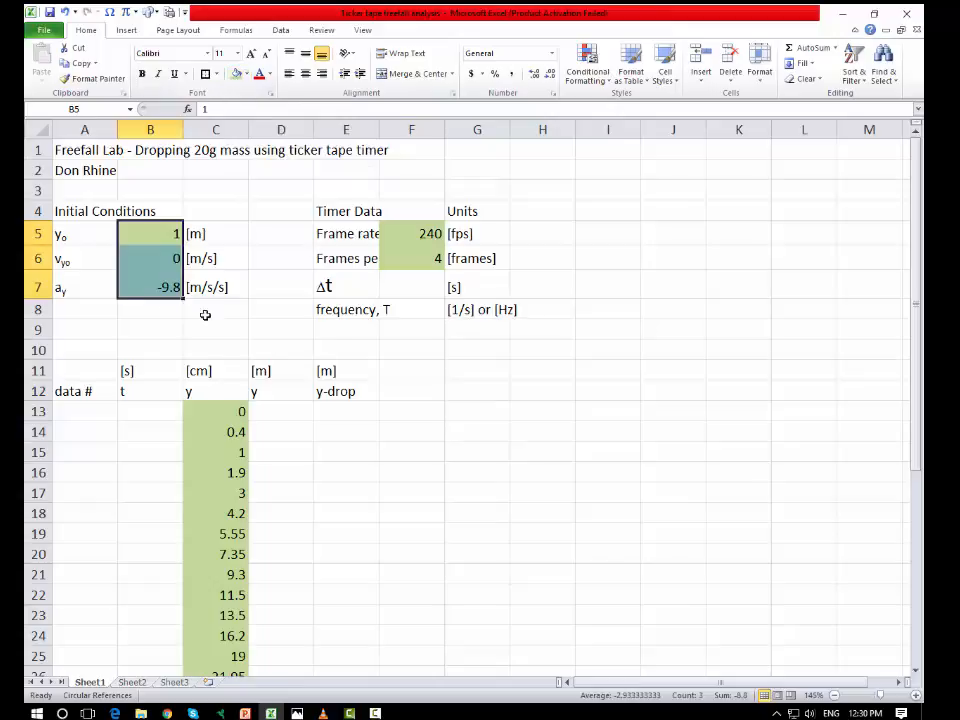
left_click(566, 429)
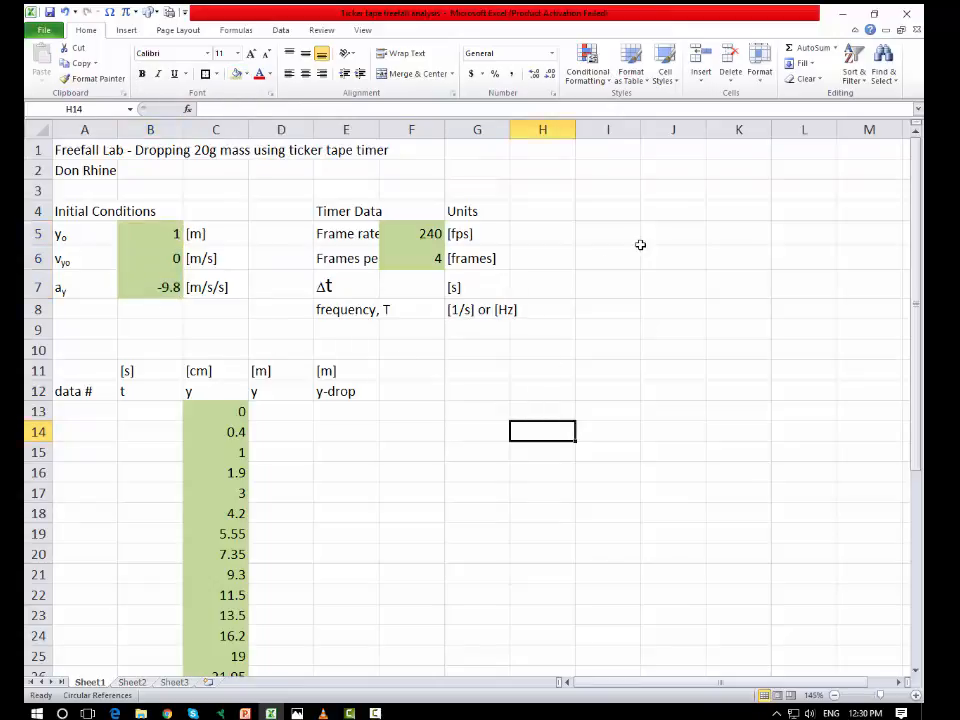
Step: Add the column header "Vy (exp)" in F12
left_click(405, 393)
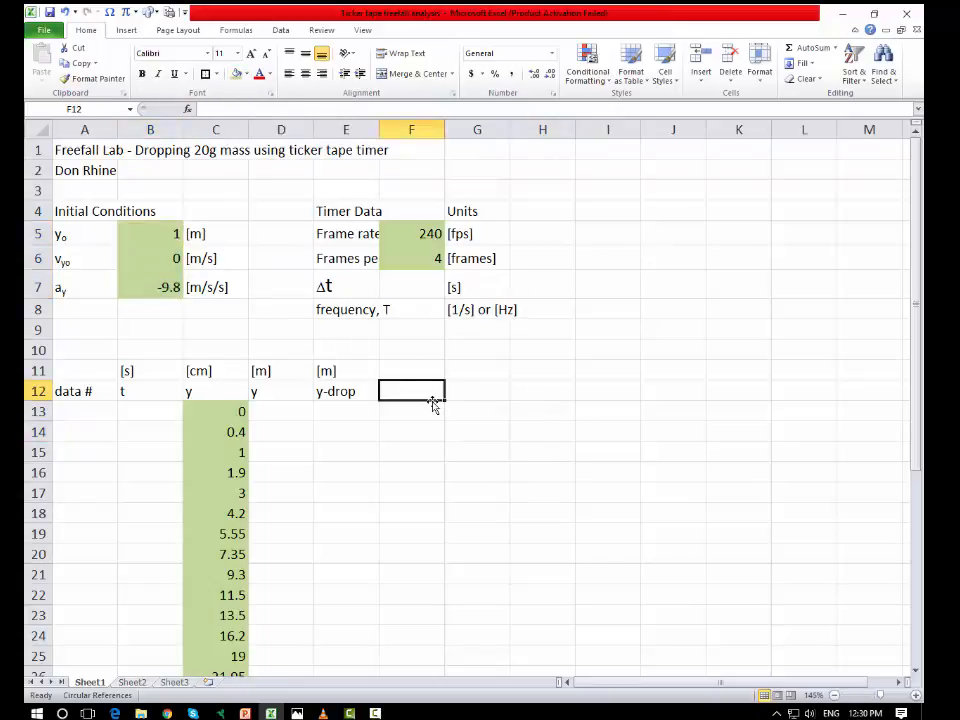
type("V")
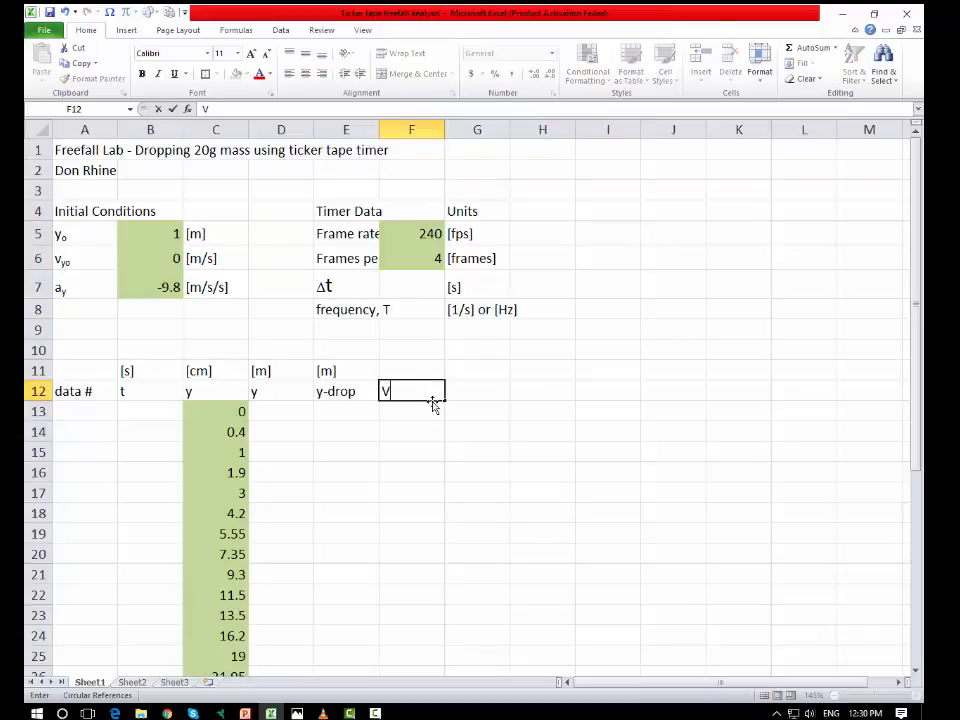
type("y (exp)")
left_click(484, 390)
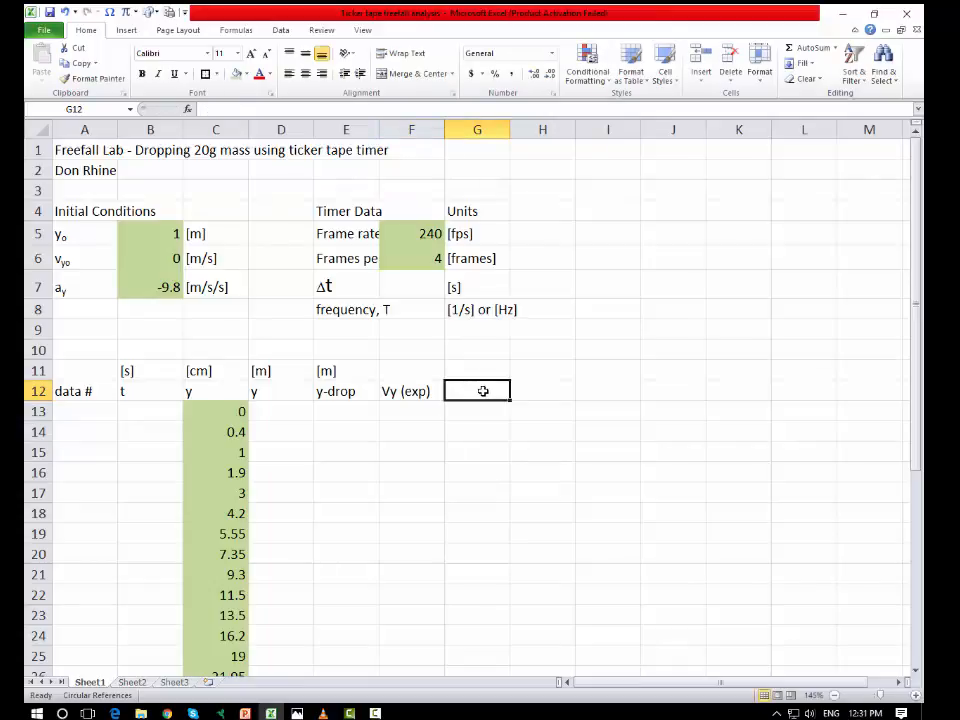
Step: Change the y-drop column header in E12 to "y (exp)"
left_click(357, 398)
double_click(358, 395)
key("BackSpace")
key("BackSpace")
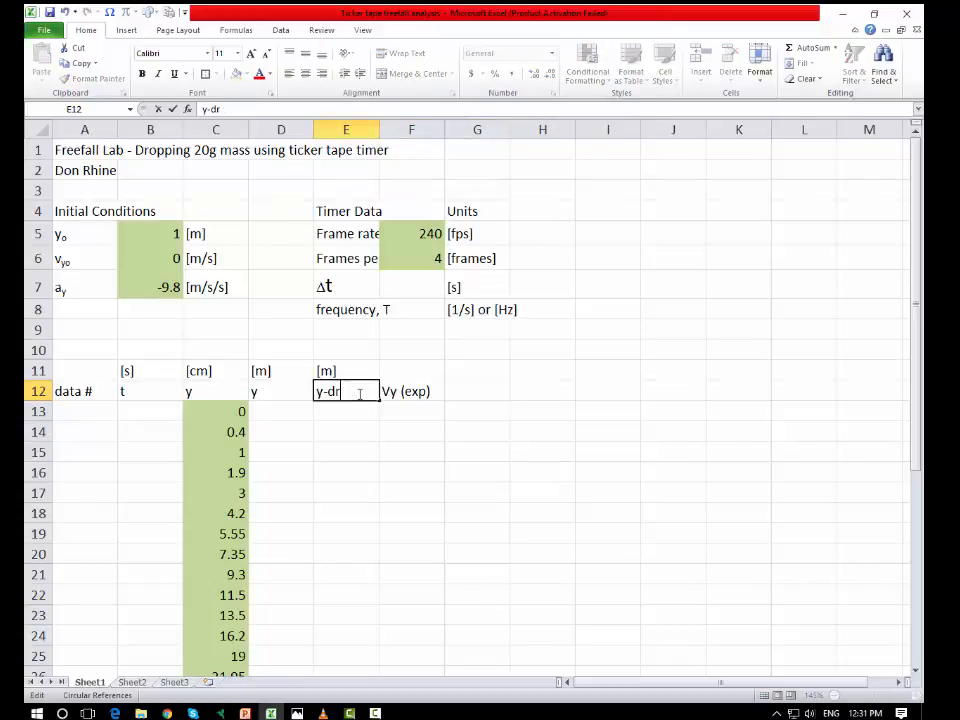
key("BackSpace")
key("BackSpace")
key("BackSpace")
type("(exp")
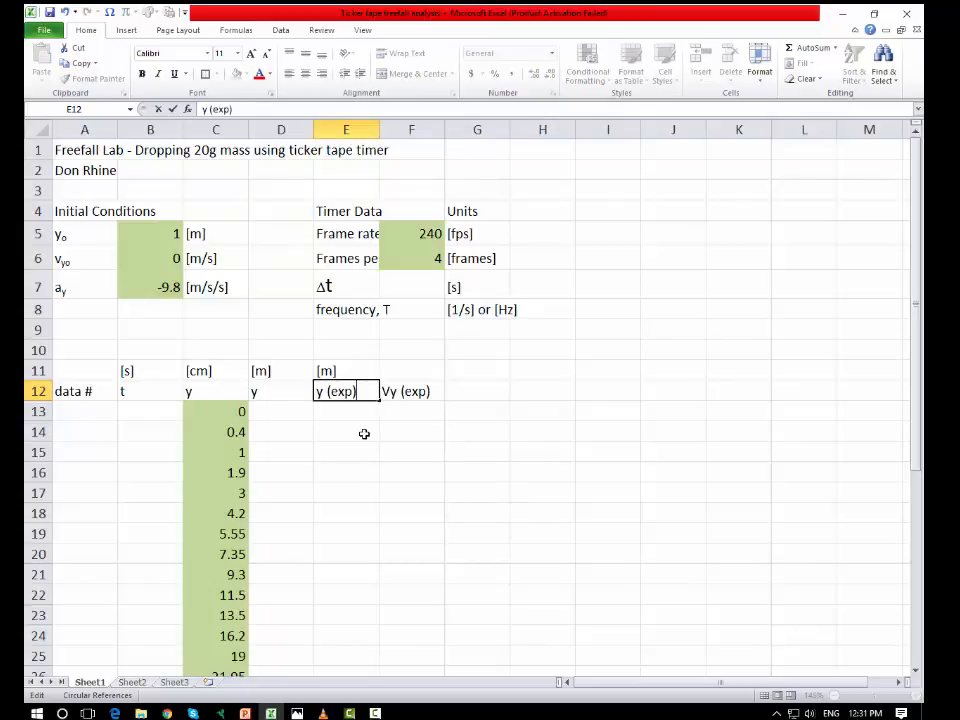
left_click(364, 432)
left_click(345, 391)
left_click(413, 393)
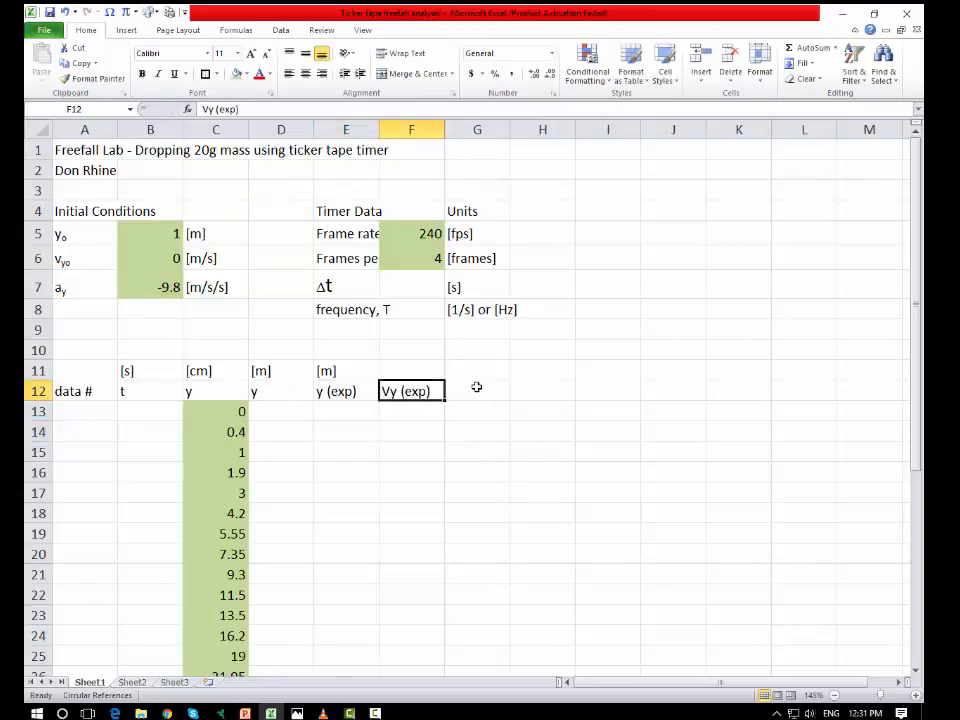
Step: Add the column header "ay (exp)" in G12
left_click(490, 391)
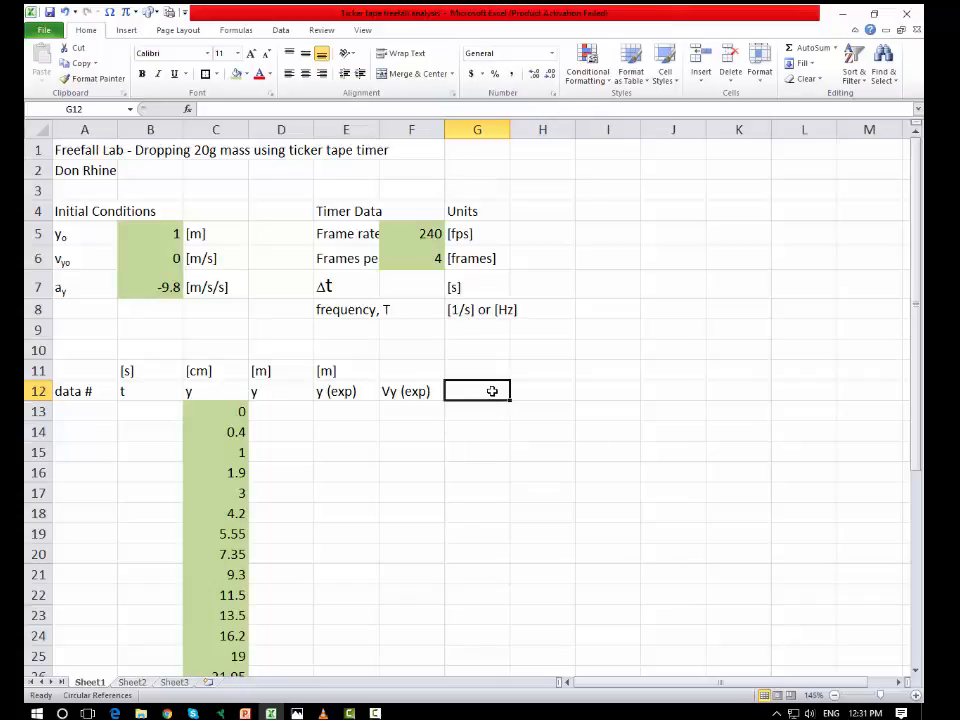
type("ay")
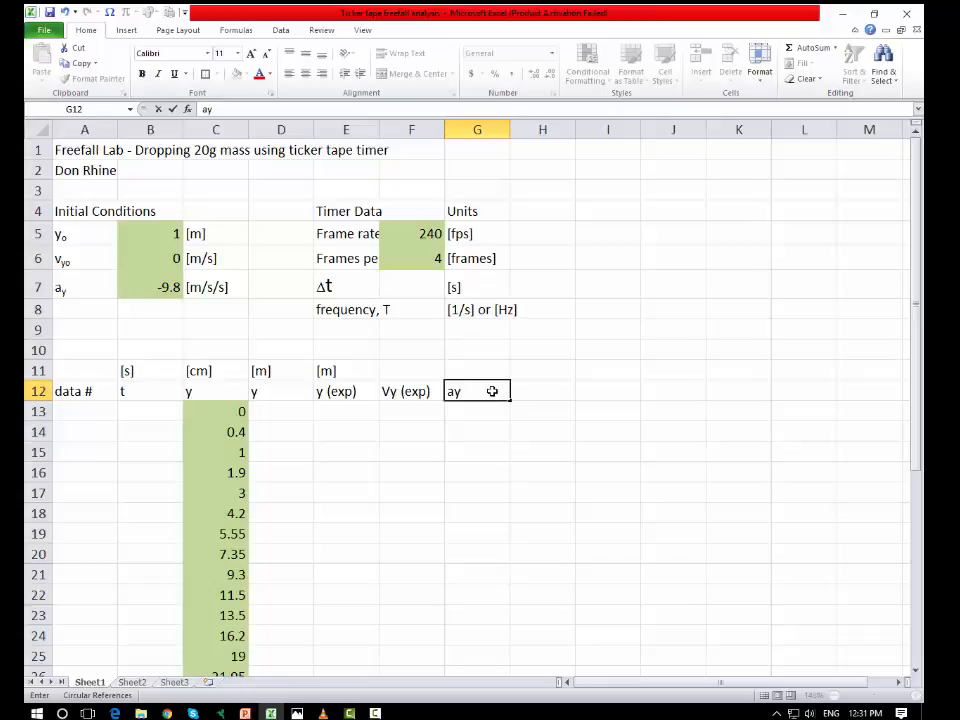
type(" (exp")
left_click(610, 432)
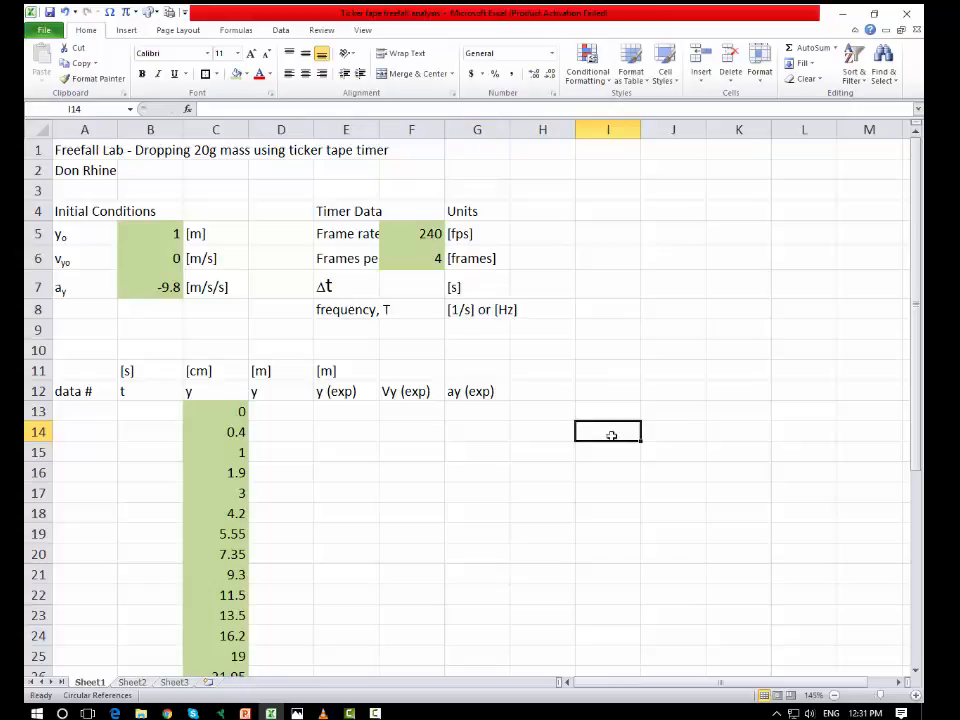
Step: Add the theory column headers "y(theory)", "Vy(theory)" and "Ay(theory)" in H12:J12
left_click(553, 391)
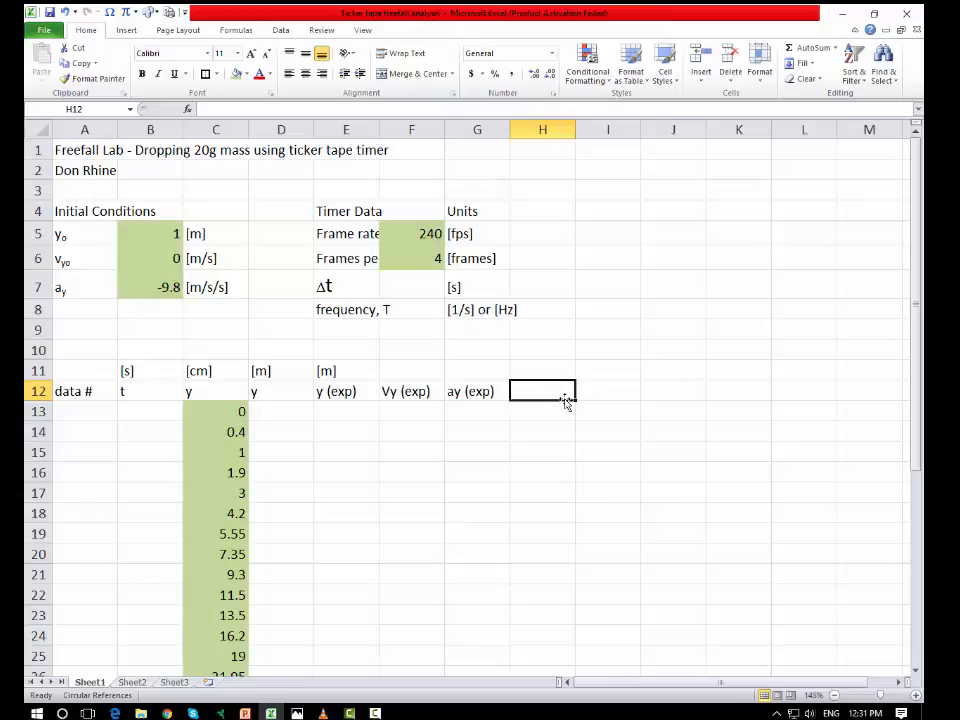
type("y(th")
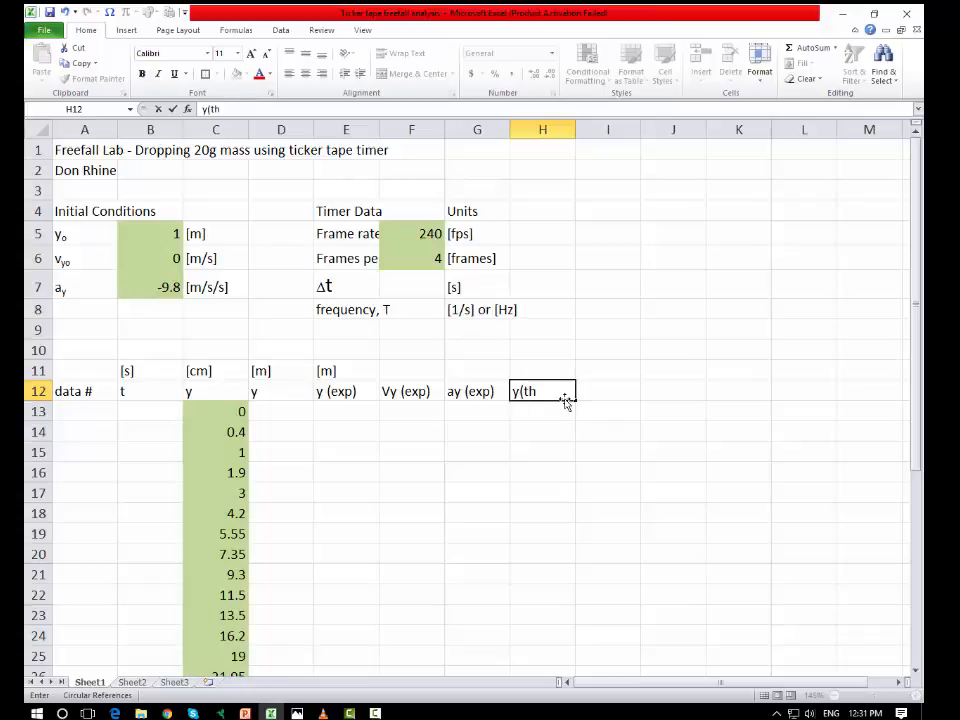
type("eory")
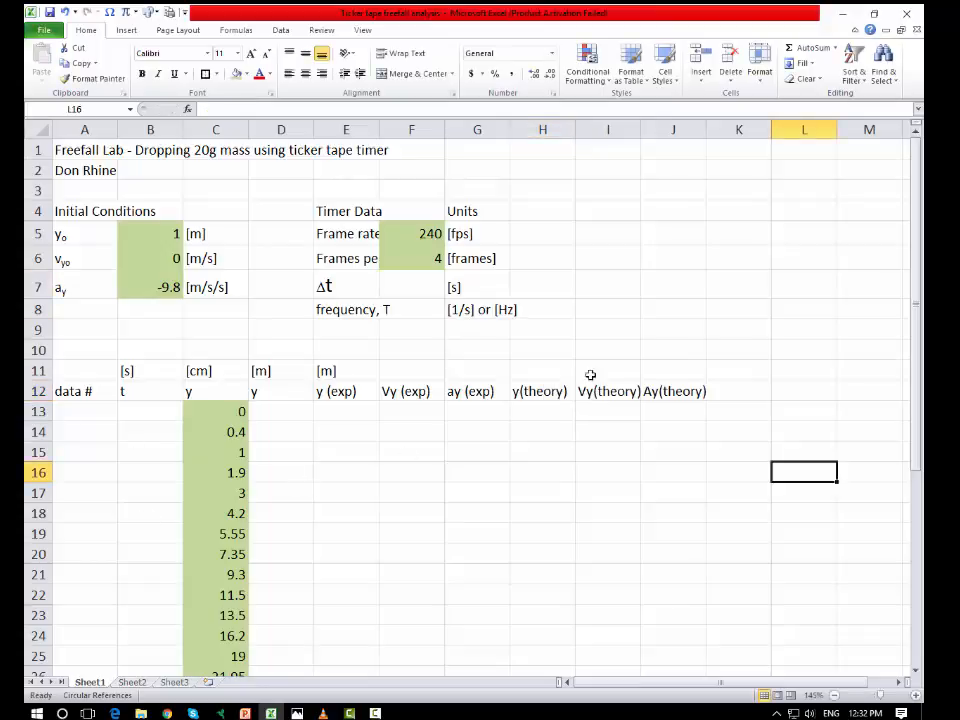
left_click(529, 466)
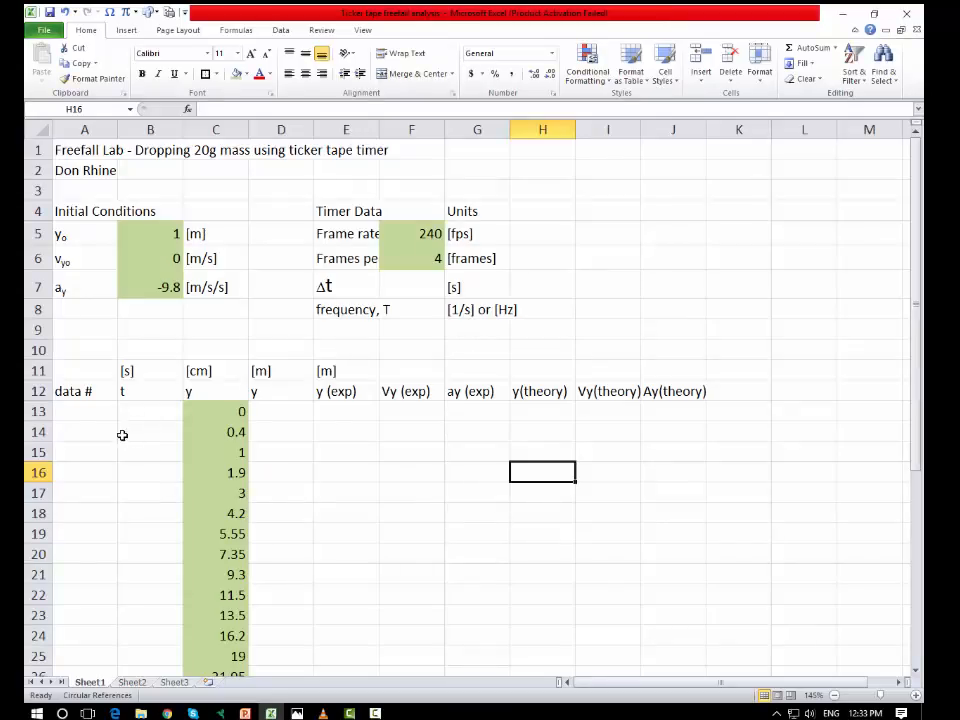
Step: Enter the first data numbers 1, 2 and 3 in A13:A15
left_click(98, 412)
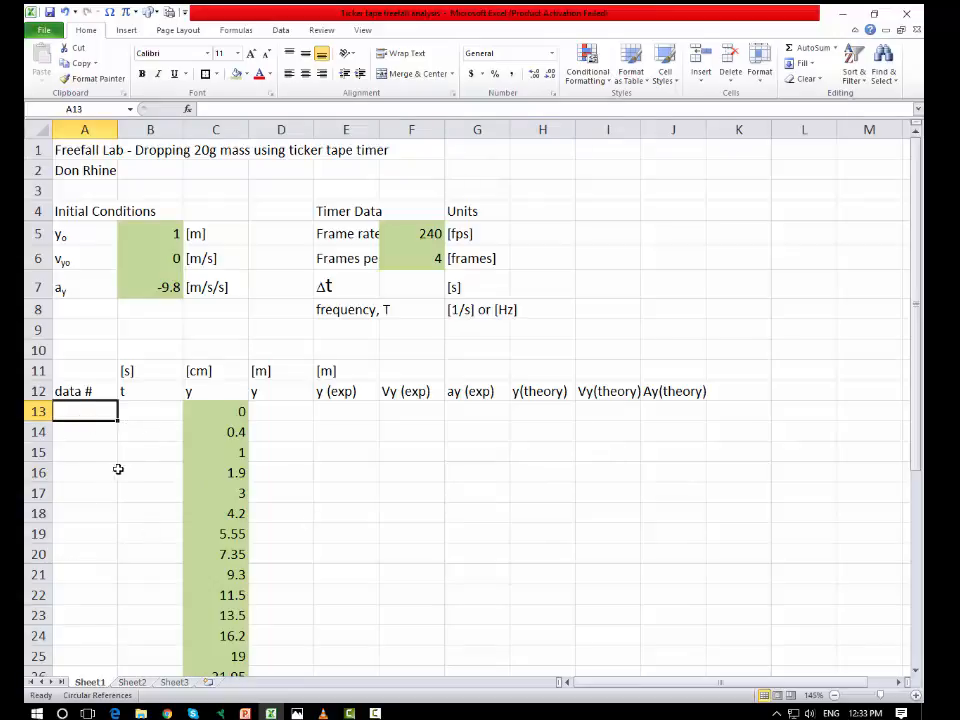
type("1")
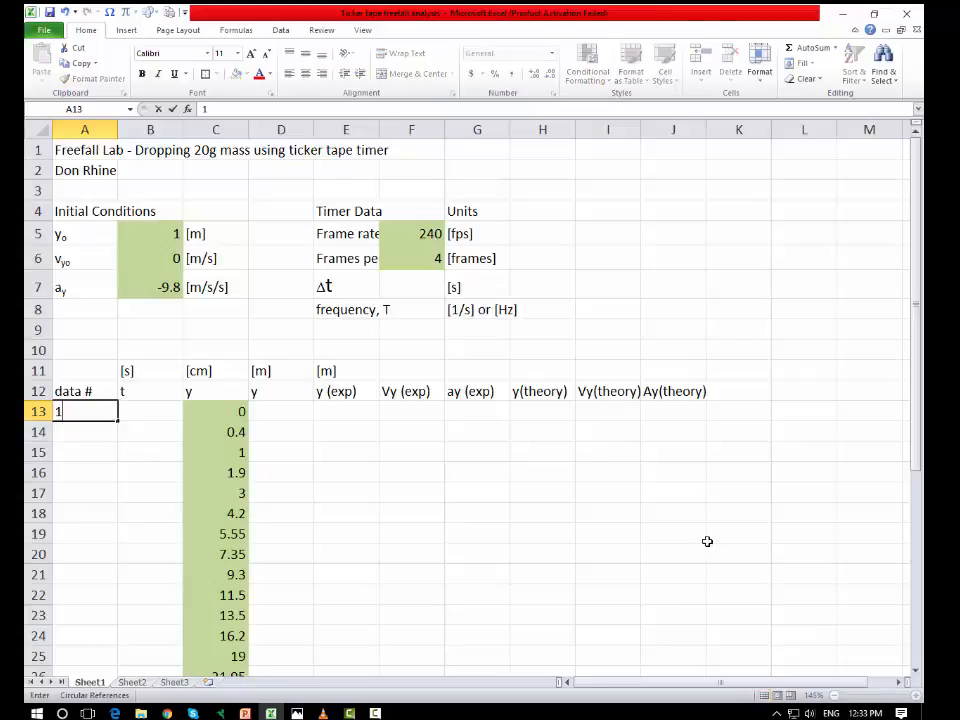
key("Return")
type("2")
key("Return")
type("3")
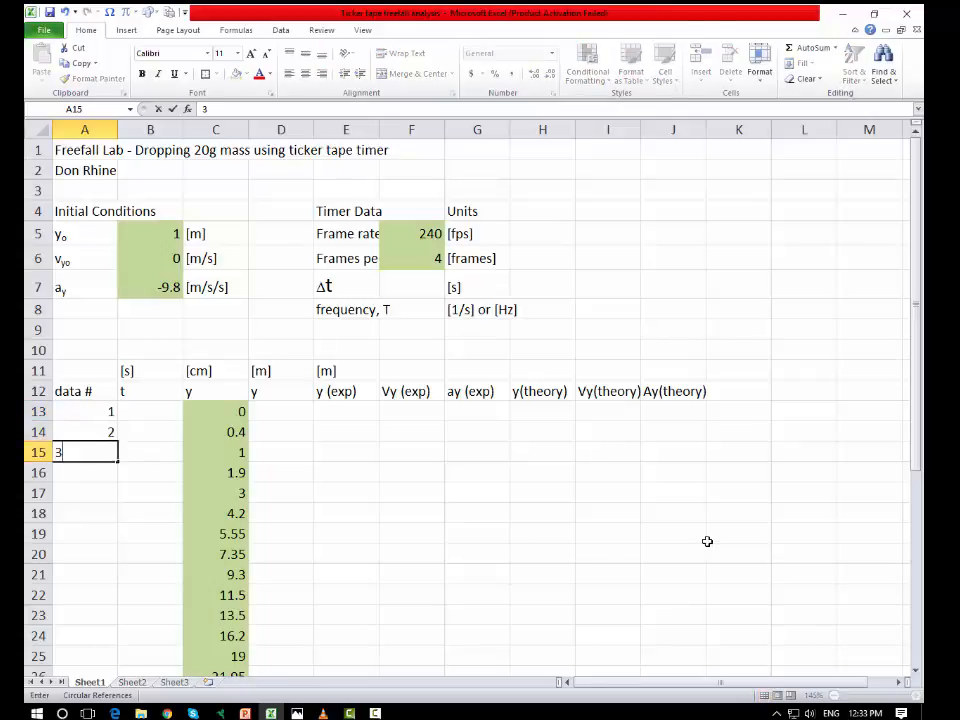
key("Return")
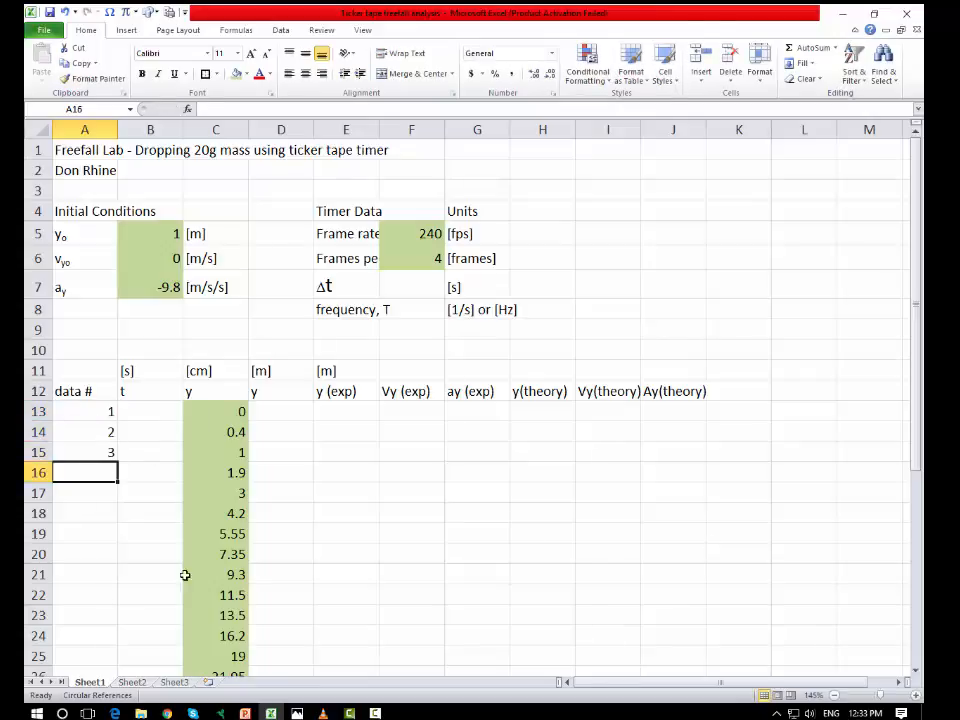
scroll(152, 524, "down", 1)
scroll(152, 524, "up", 1)
left_click(104, 412)
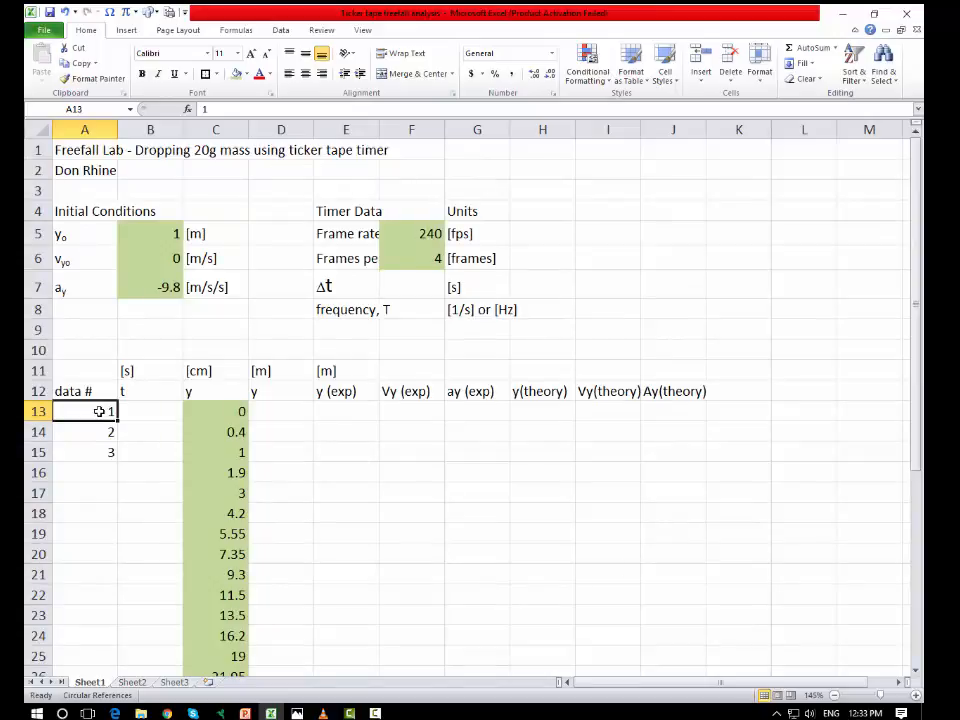
left_click_drag(80, 414, 96, 426)
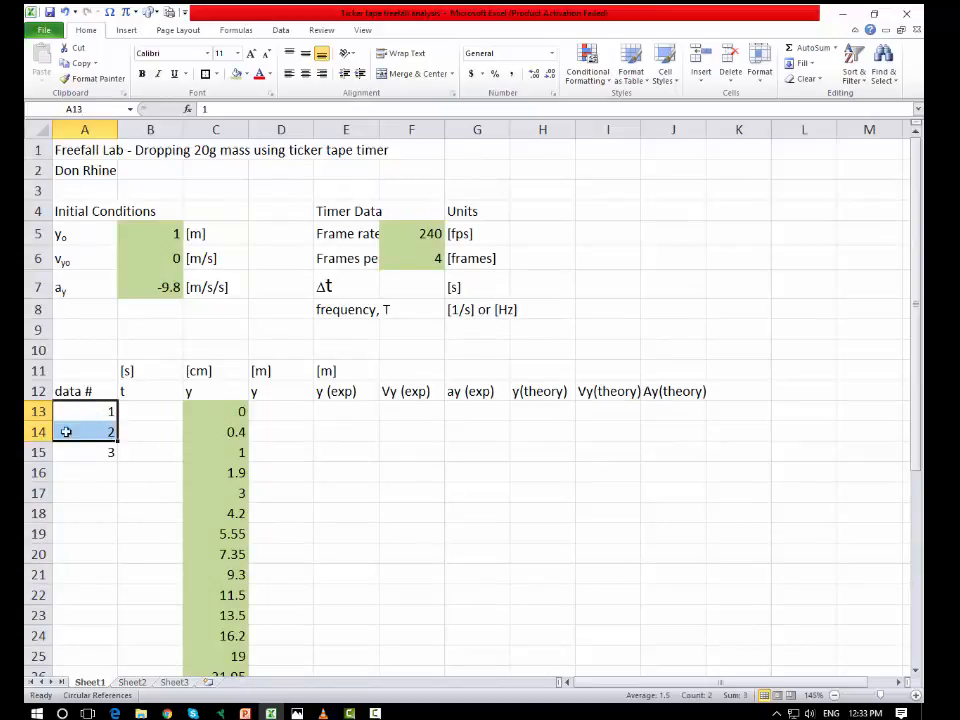
left_click_drag(396, 448, 600, 596)
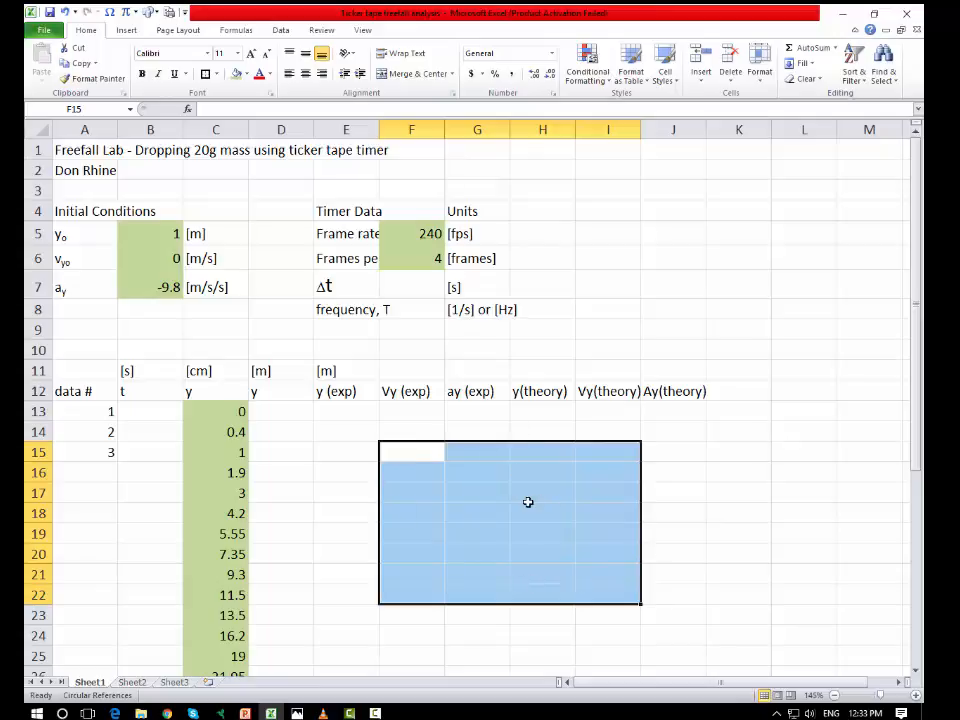
Step: Extend the data number series from A13:A14 down to A41, alongside the last y measurement
left_click(105, 411)
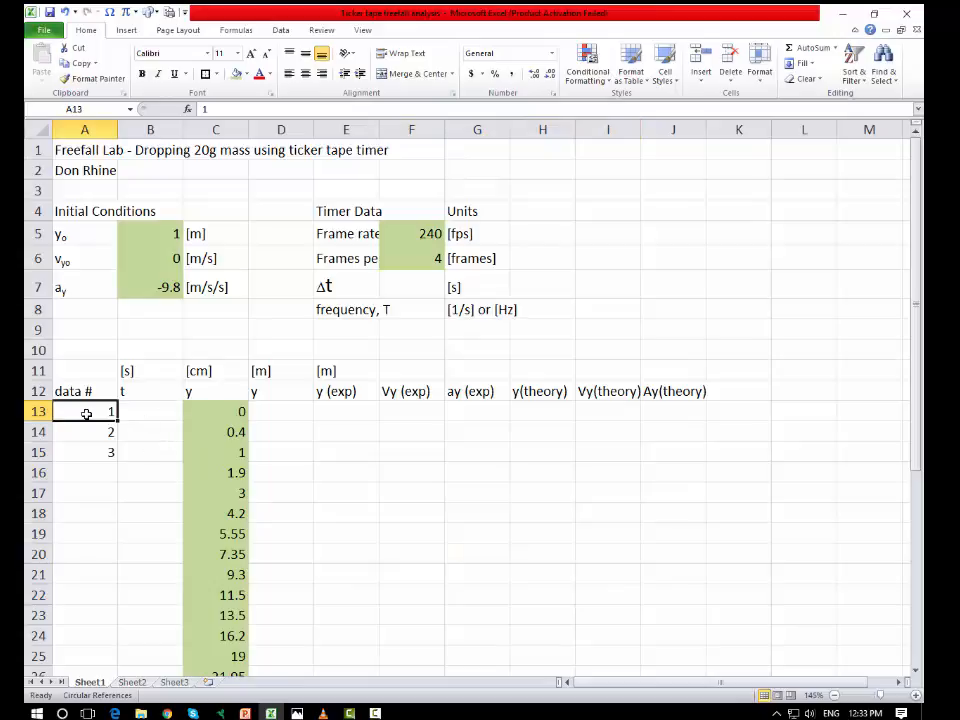
left_click_drag(85, 411, 107, 432)
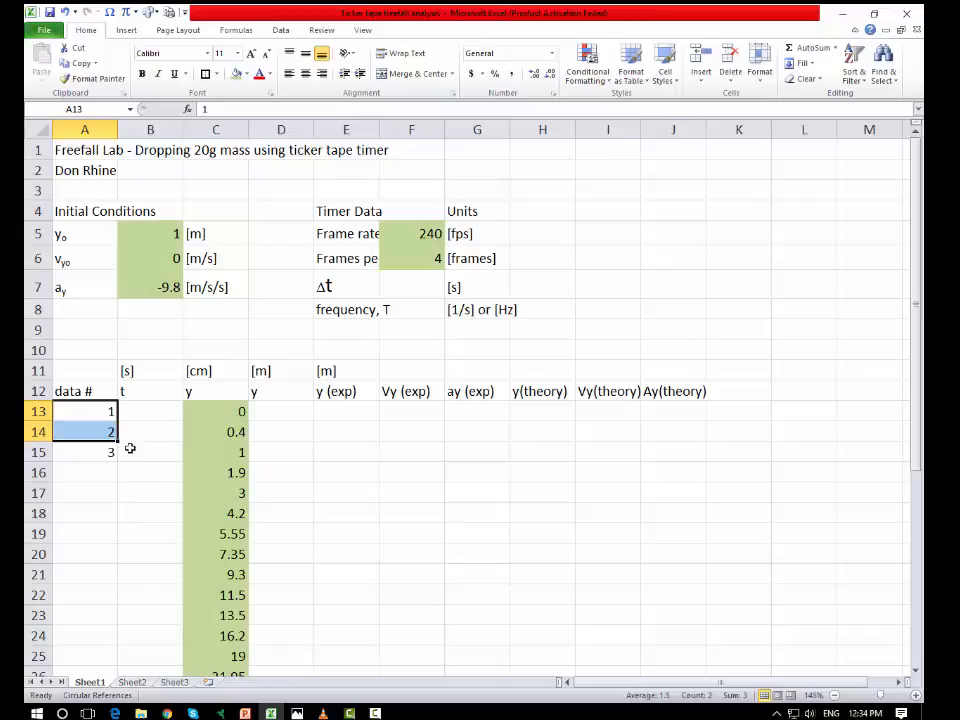
left_click_drag(107, 447, 125, 452)
left_click_drag(117, 440, 108, 644)
scroll(122, 390, "up", 2)
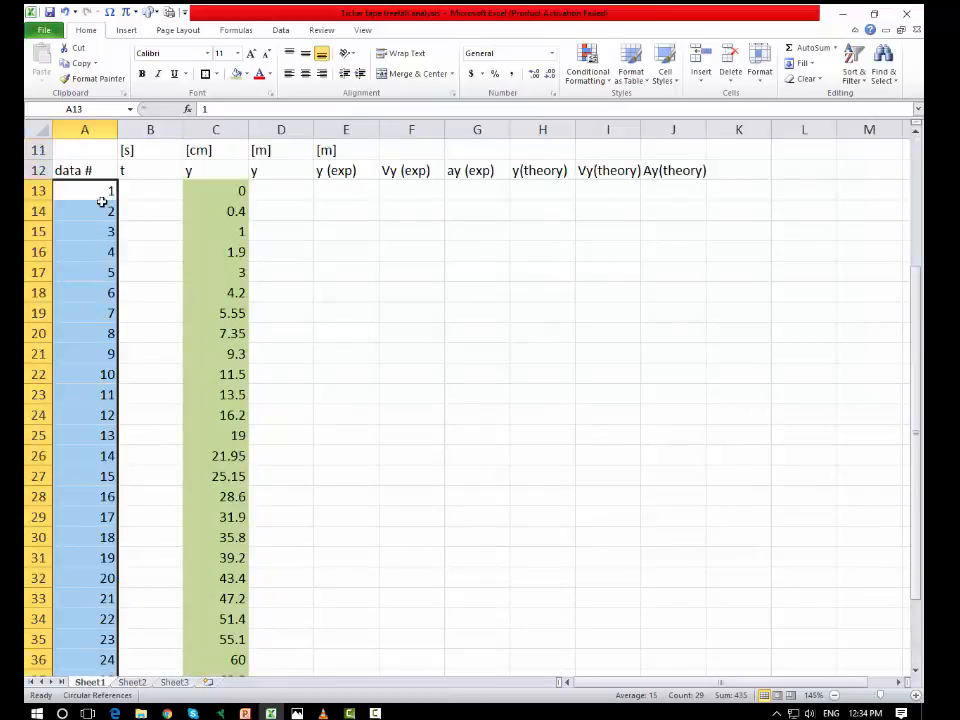
scroll(93, 427, "down", 3)
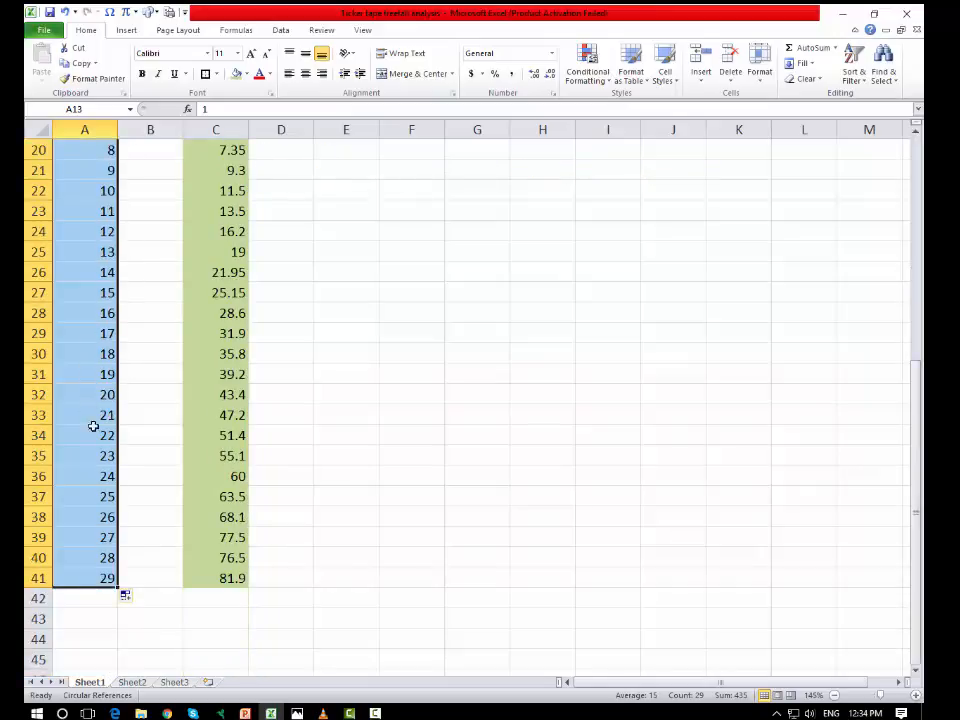
scroll(93, 427, "up", 4)
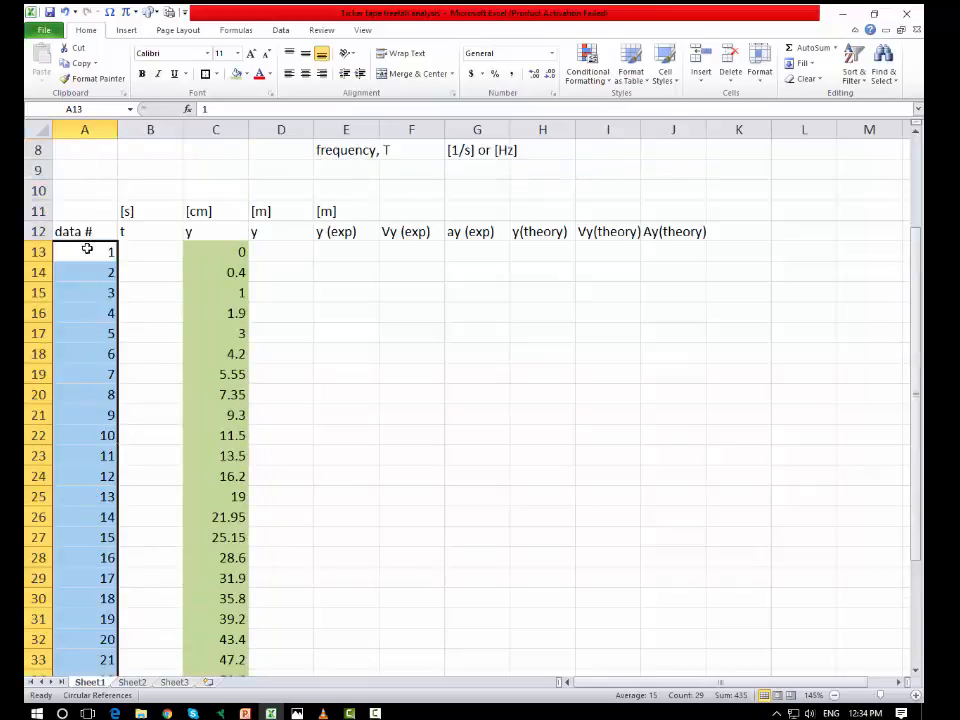
Step: Try a decimal series by replacing the data numbers in A13:A14, with .3 in A14, and filling it down
left_click(92, 251)
left_click(98, 270)
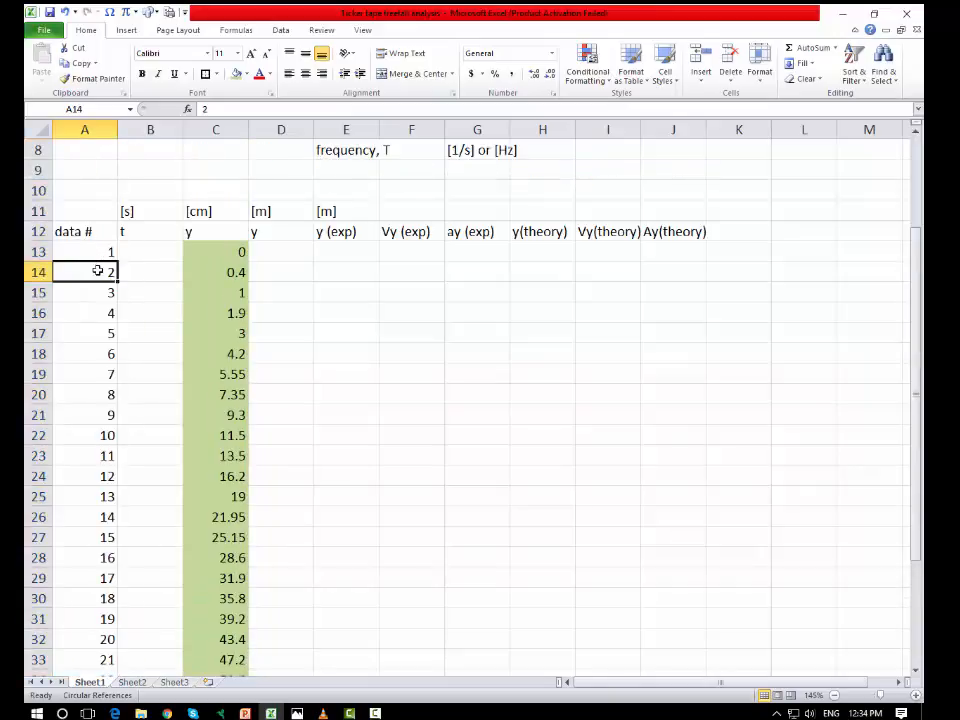
left_click(101, 252)
type(".")
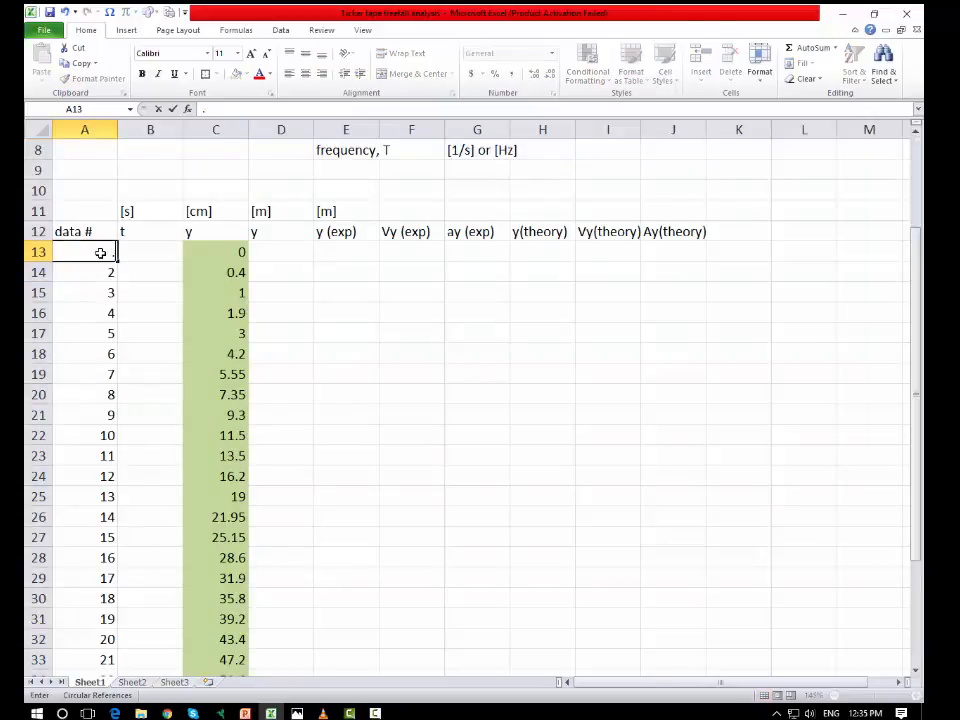
key("Return")
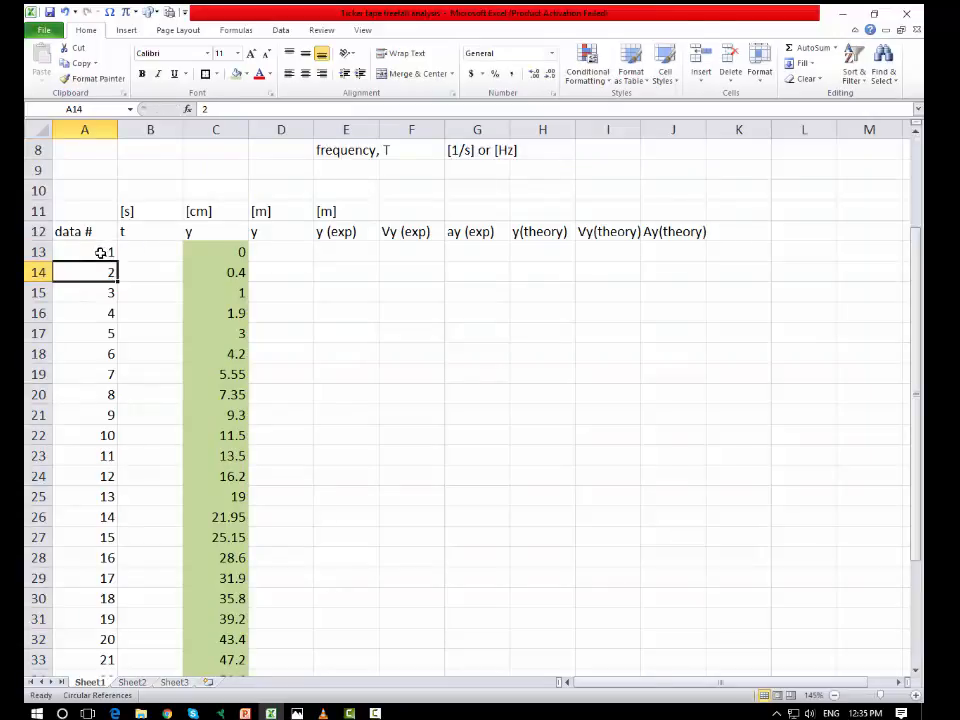
type(".3")
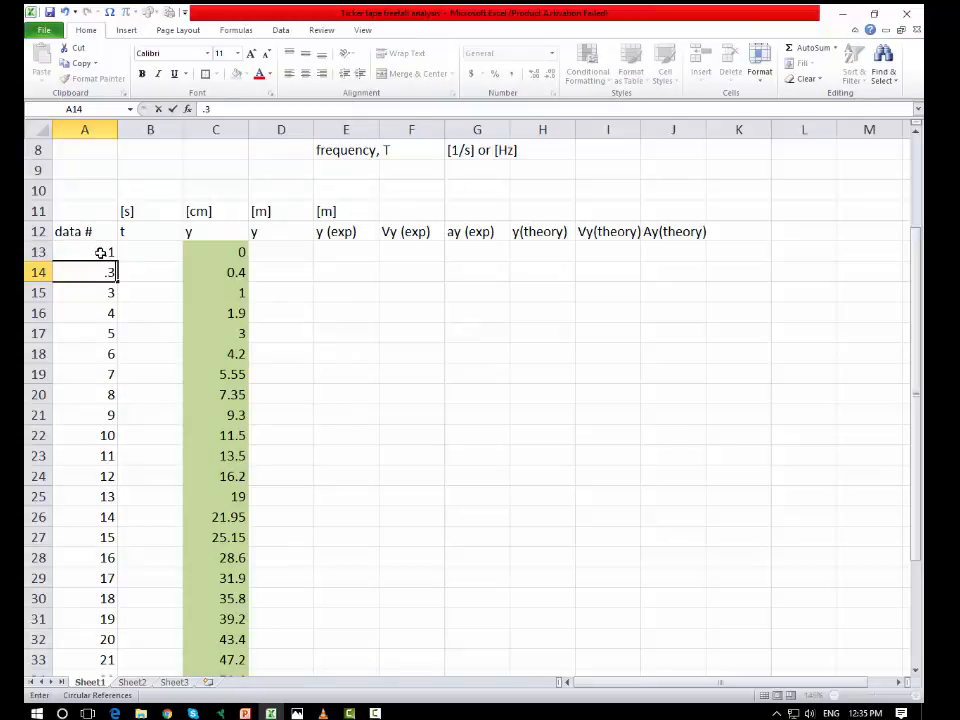
key("Return")
left_click_drag(102, 253, 116, 442)
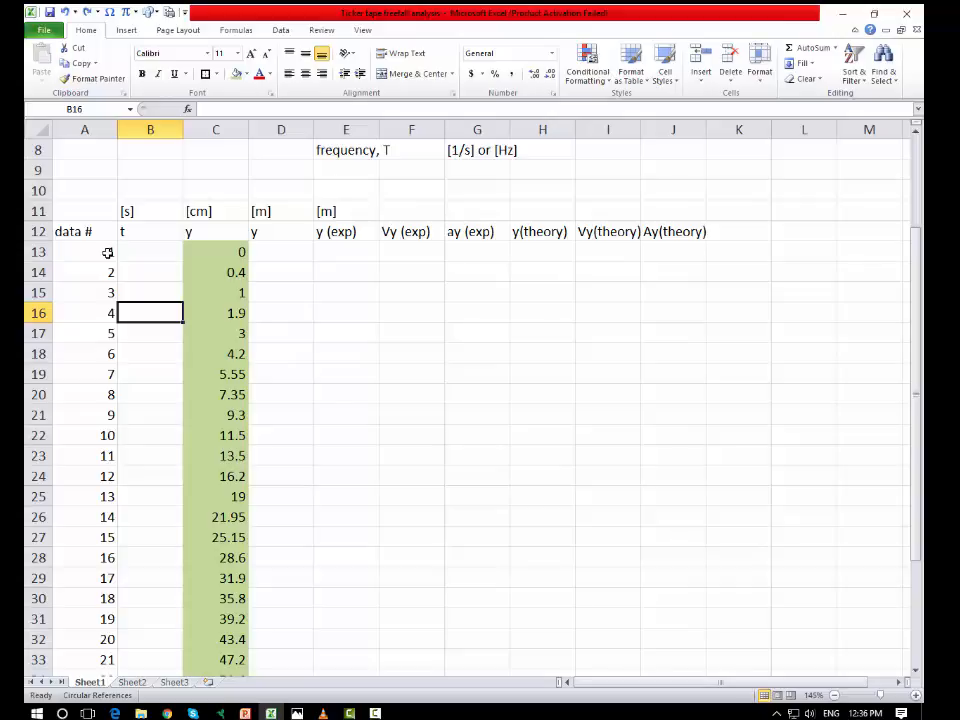
Step: Try filling the single data number in A13 down to A24, and undo the fill
left_click(107, 252)
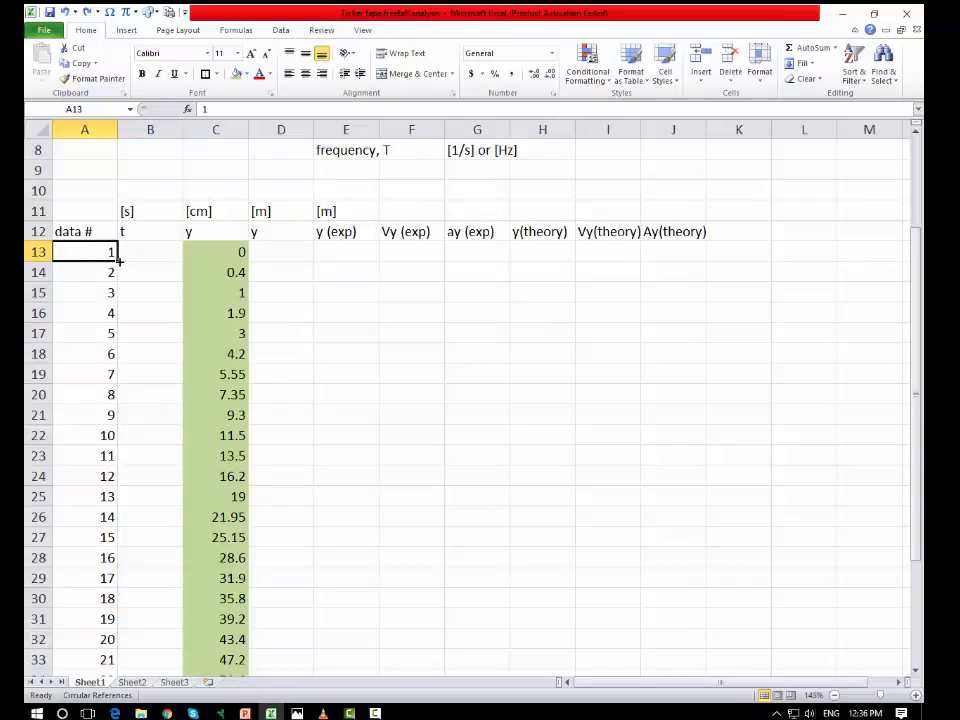
left_click_drag(118, 260, 141, 481)
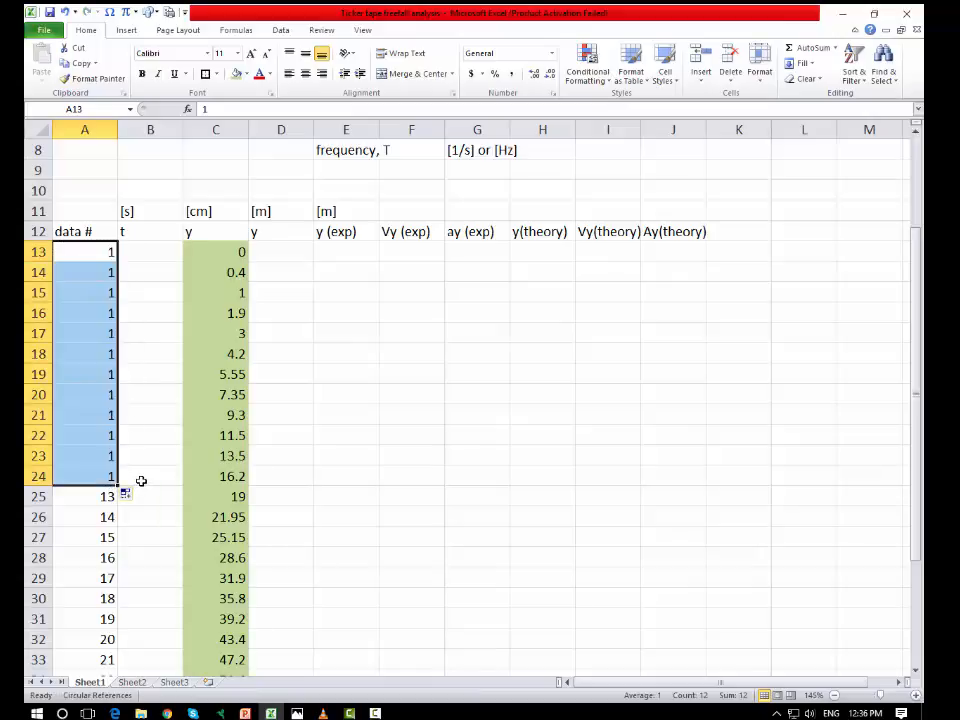
left_click(64, 12)
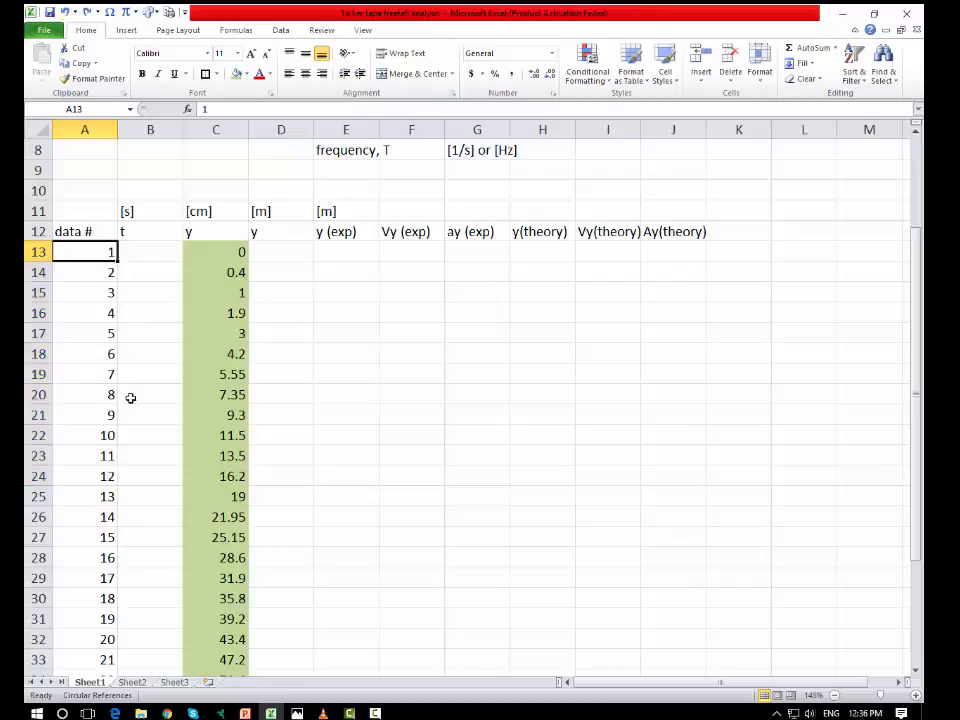